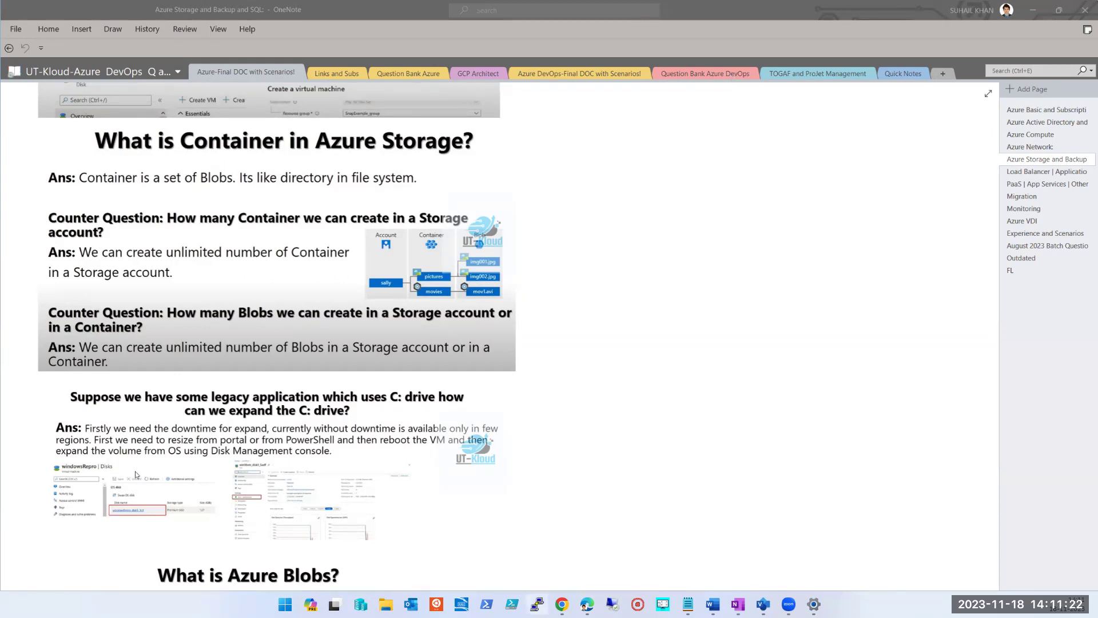
- Switch to the Azure portal in Chrome and open the shared access signature settings of utkstorageaccount3
mouse_move(562, 604)
click(565, 570)
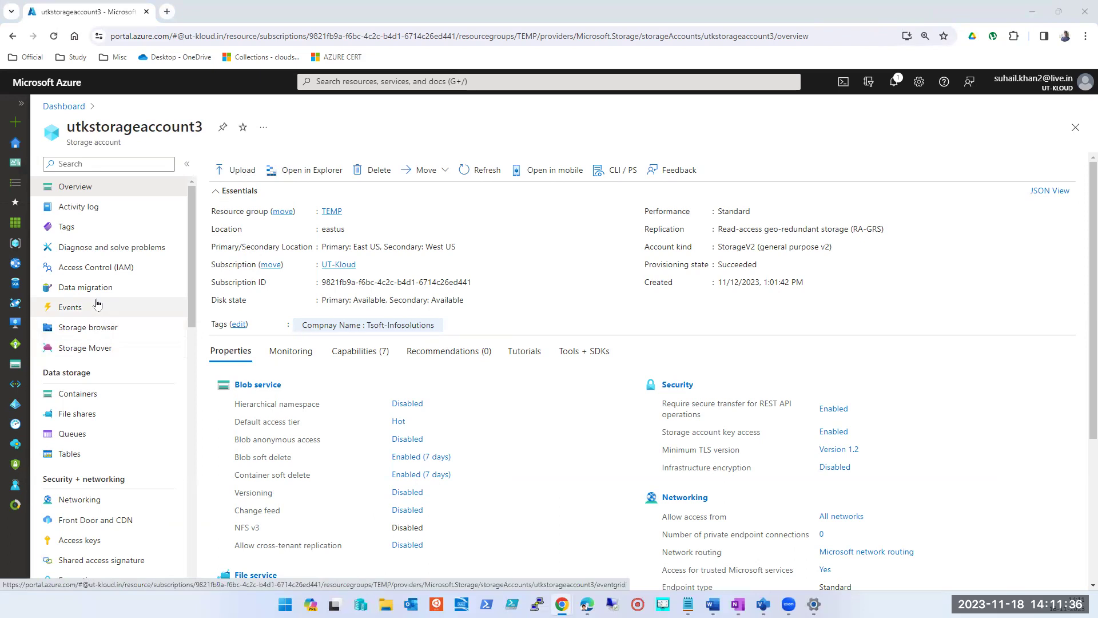
scroll(80, 515, down, 1)
click(111, 509)
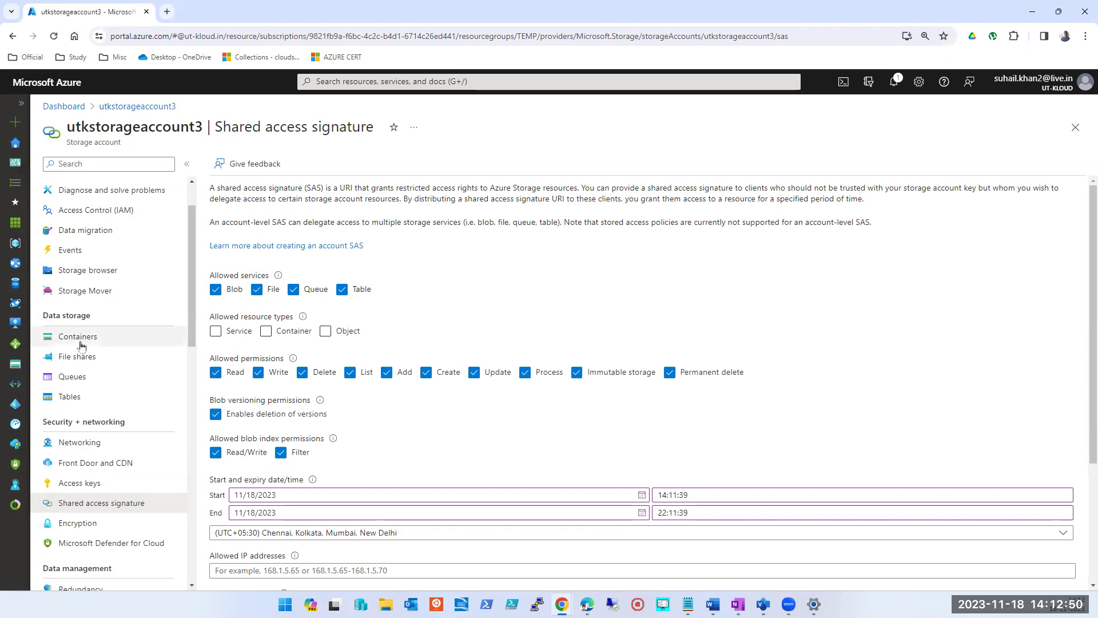
- Start a new role assignment in the storage account's Access Control (IAM) and search the job function roles for "stora"
click(108, 216)
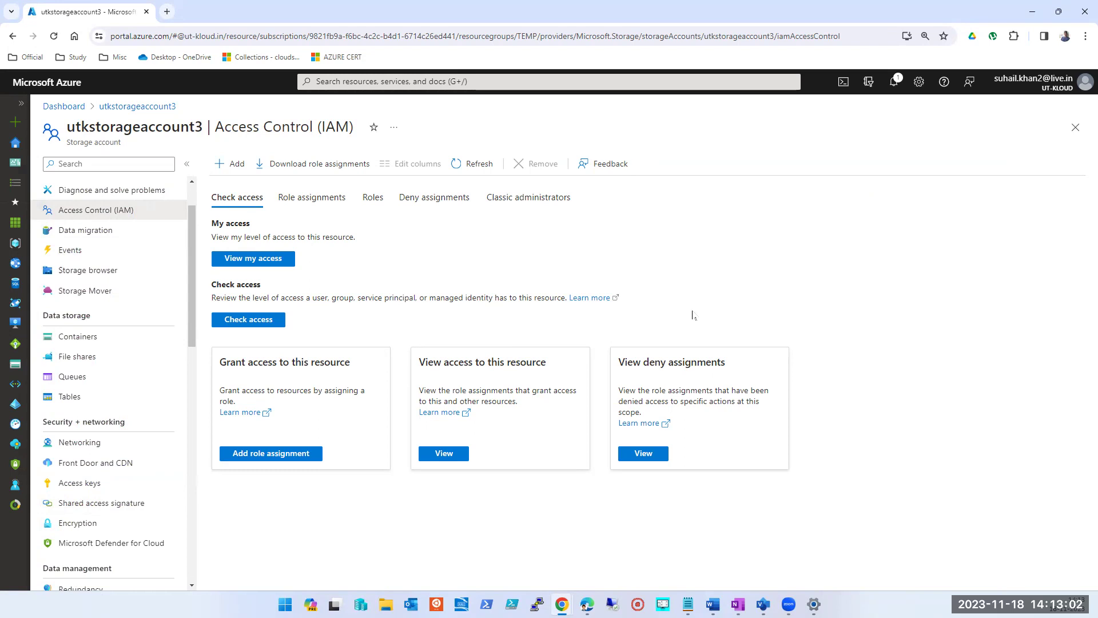
click(239, 171)
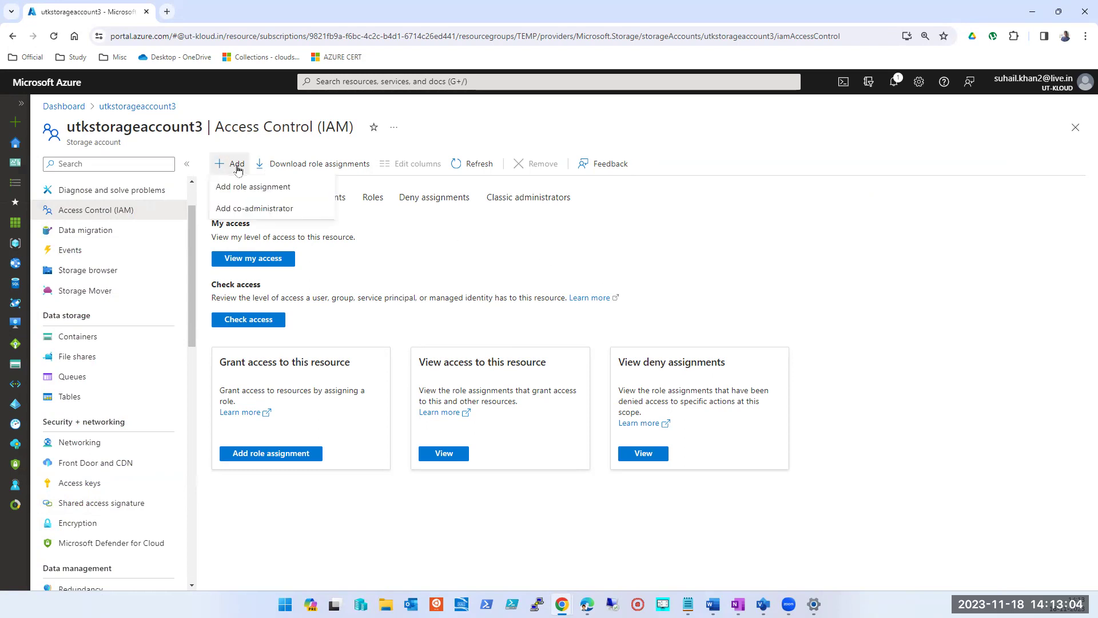
click(268, 190)
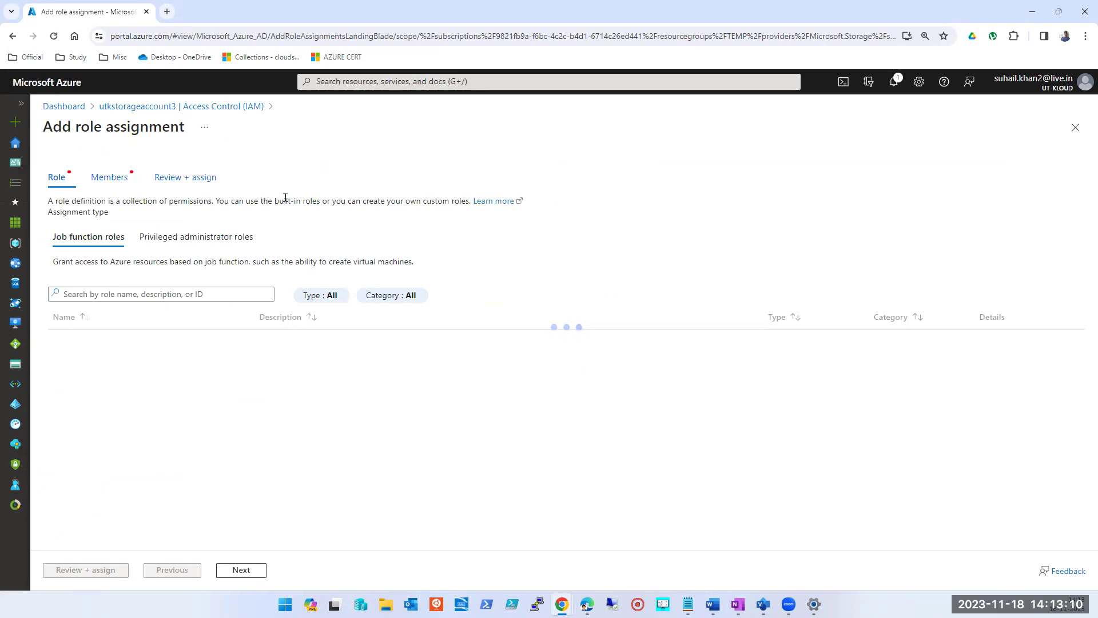
click(196, 295)
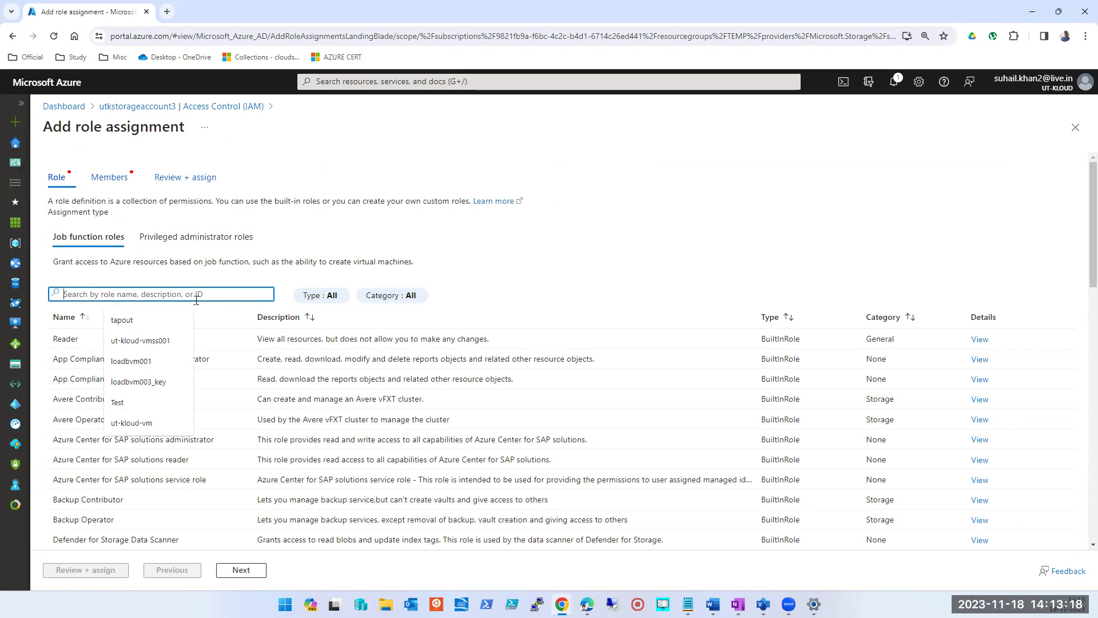
text(stora)
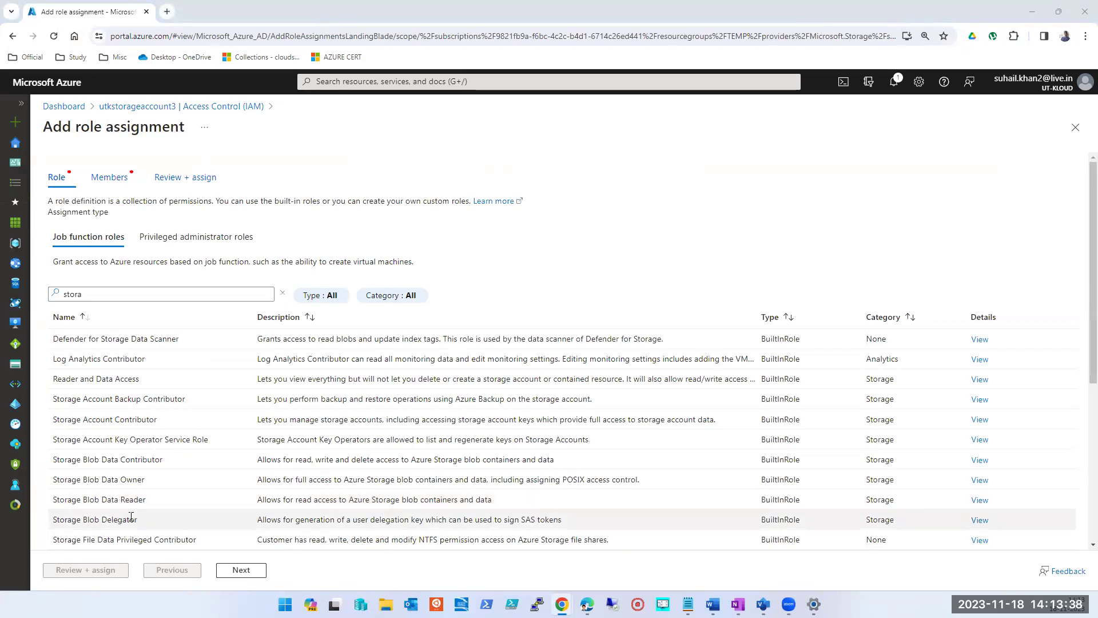
- Check the Storage Blob Data Reader and Storage Blob Delegator roles, and compare the privileged administrator roles with the job function roles
drag(139, 519, 51, 499)
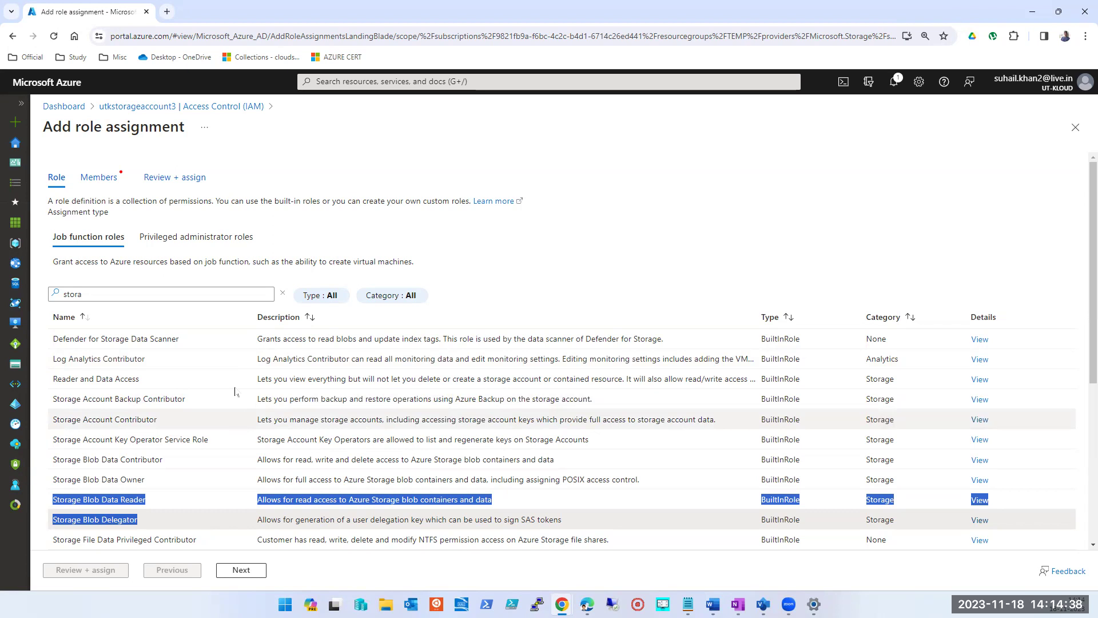
click(207, 236)
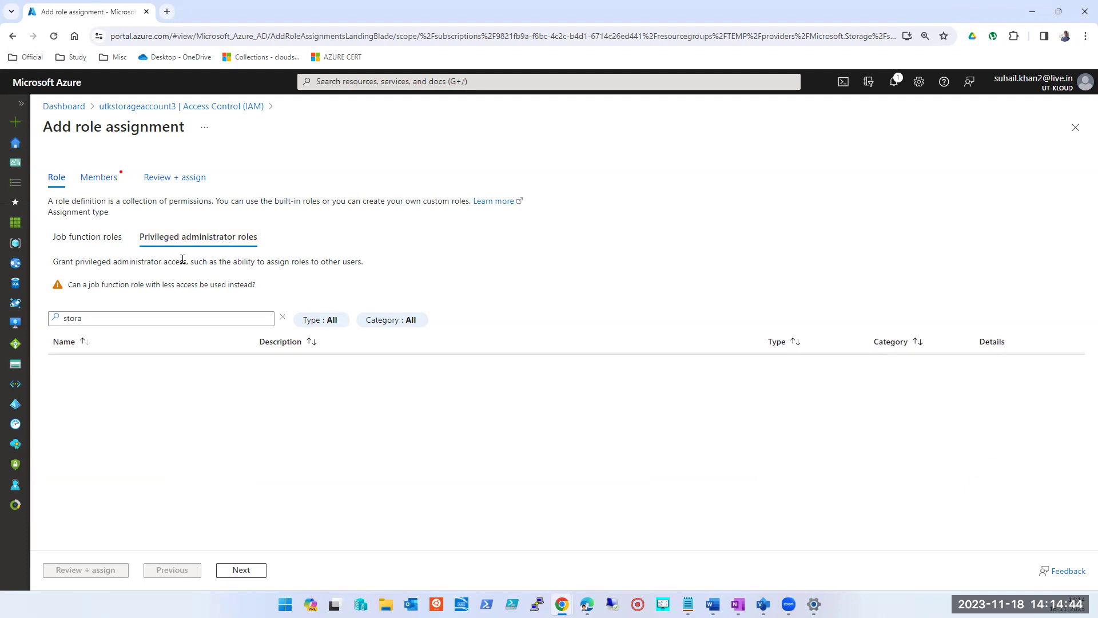
click(120, 242)
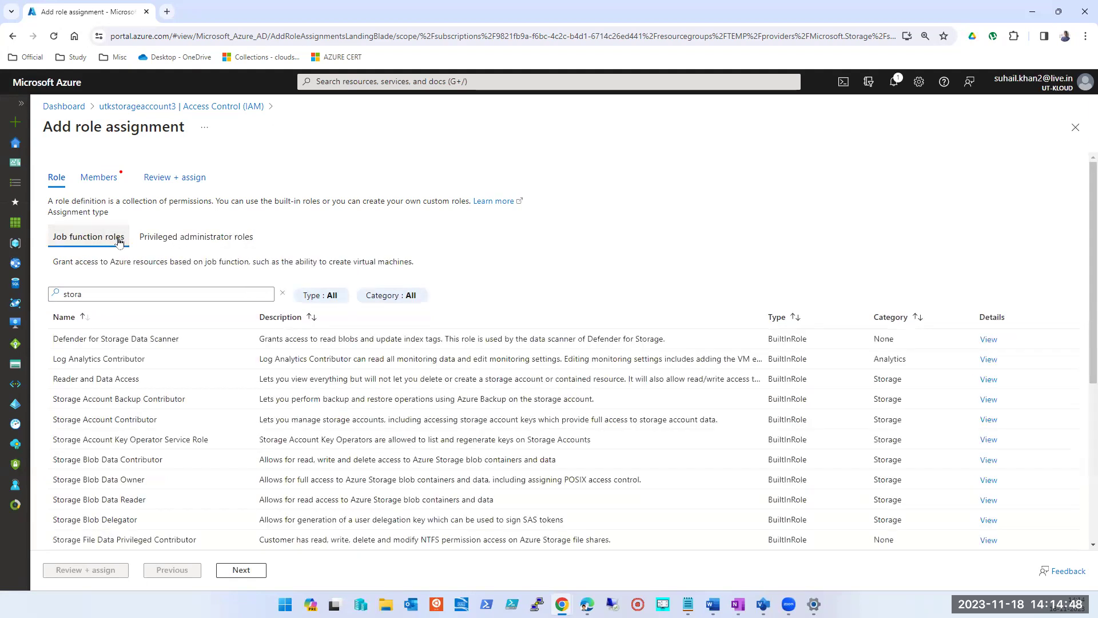
click(144, 293)
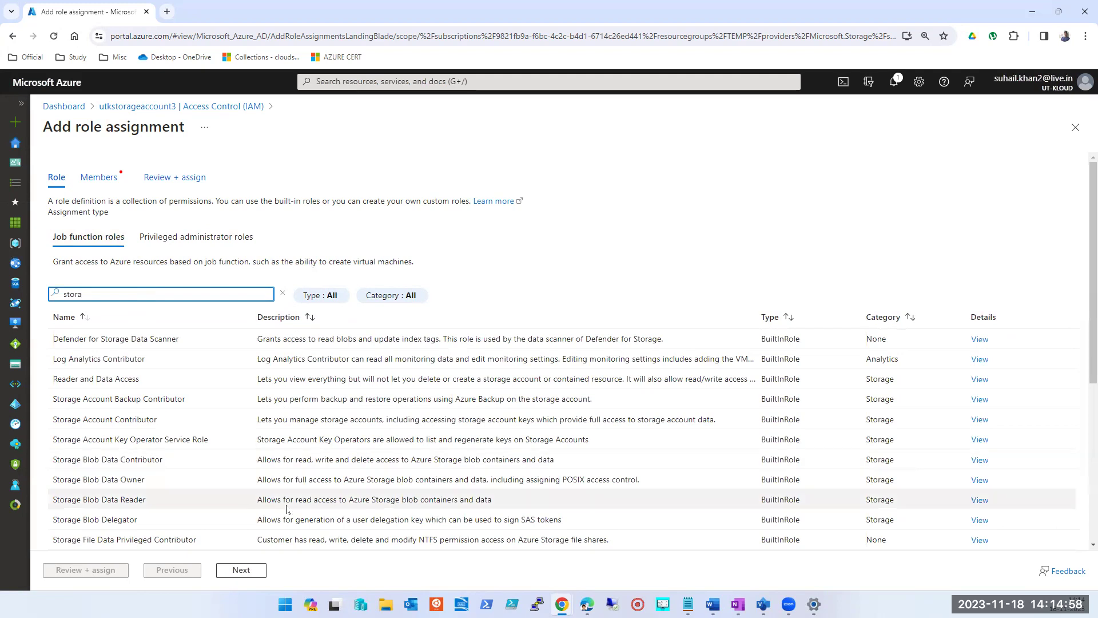
drag(492, 499, 252, 502)
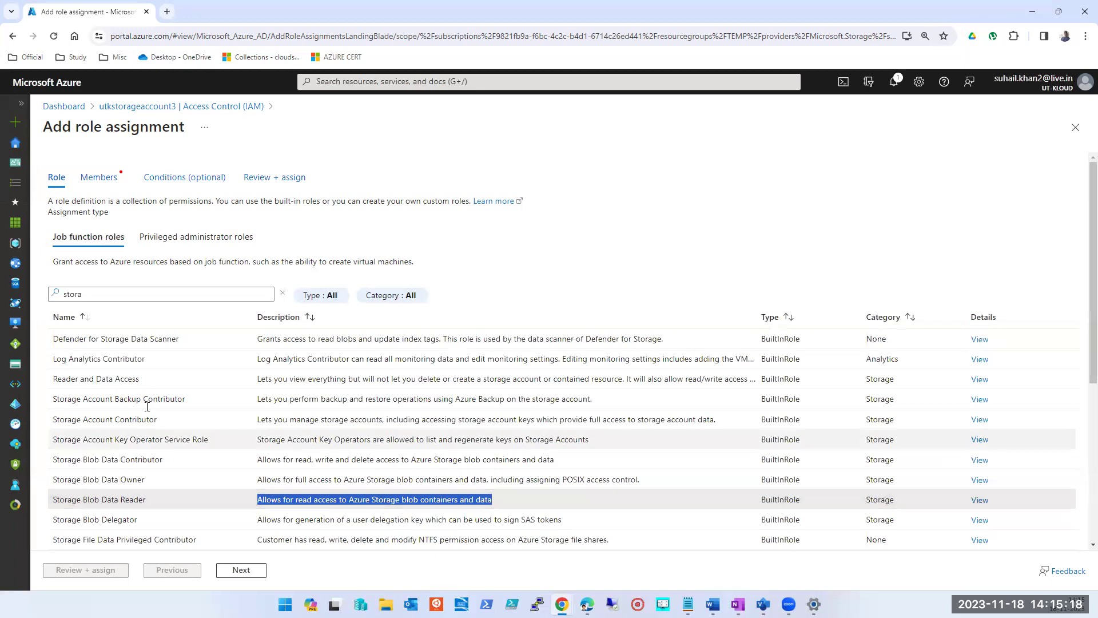
- Review the full list of storage-related roles, including the descriptions of Defender for Storage Data Scanner and Log Analytics Contributor
scroll(149, 395, down, 1)
scroll(149, 395, down, 5)
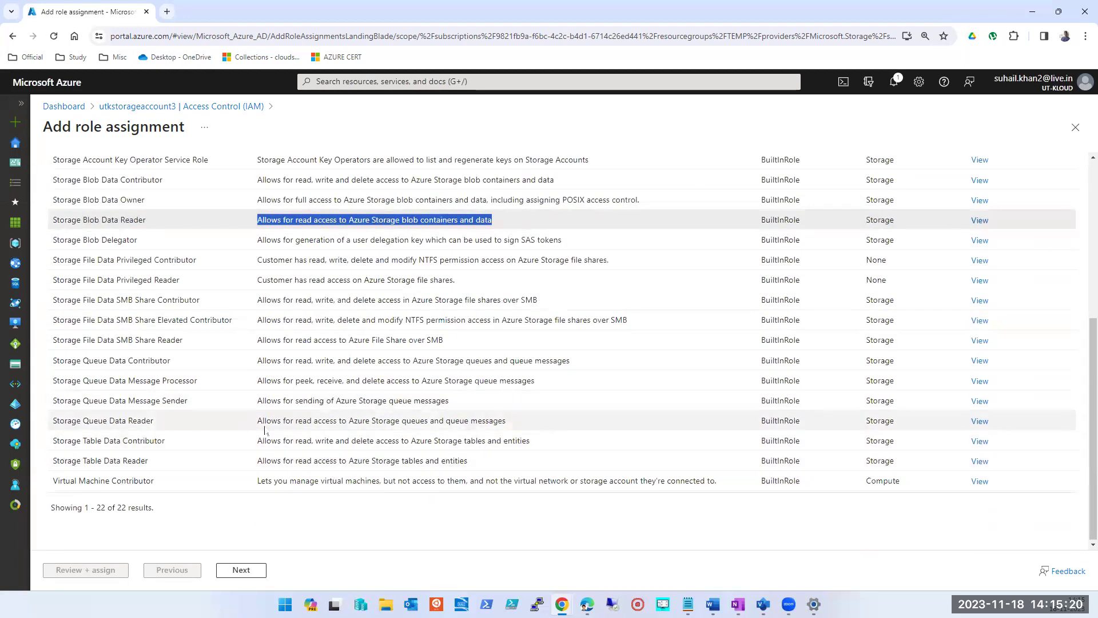
scroll(264, 430, up, 5)
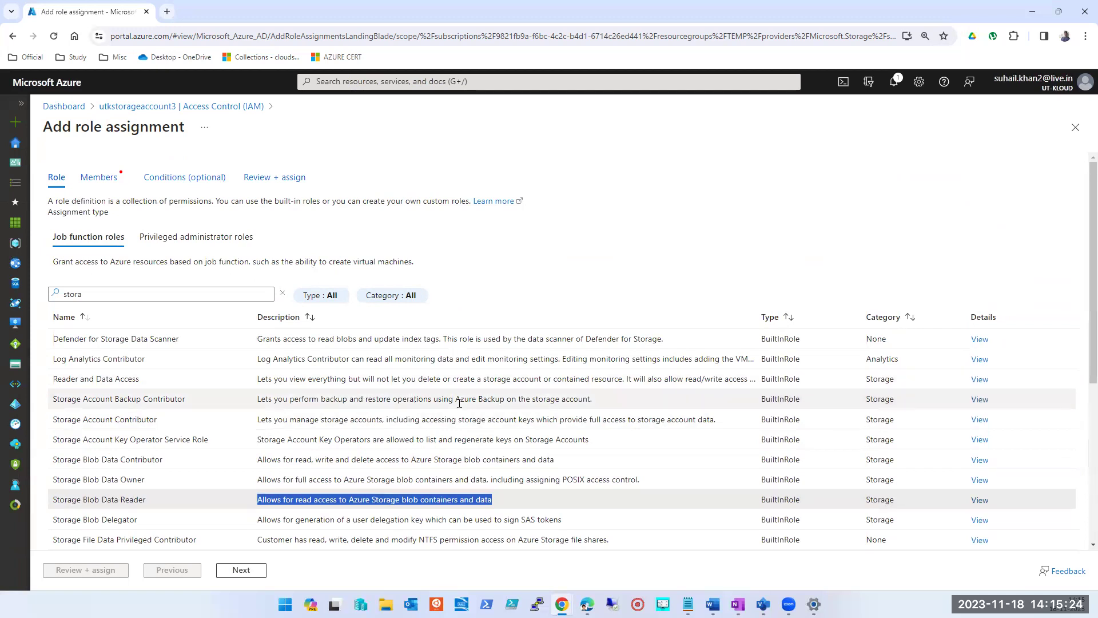
scroll(456, 440, down, 4)
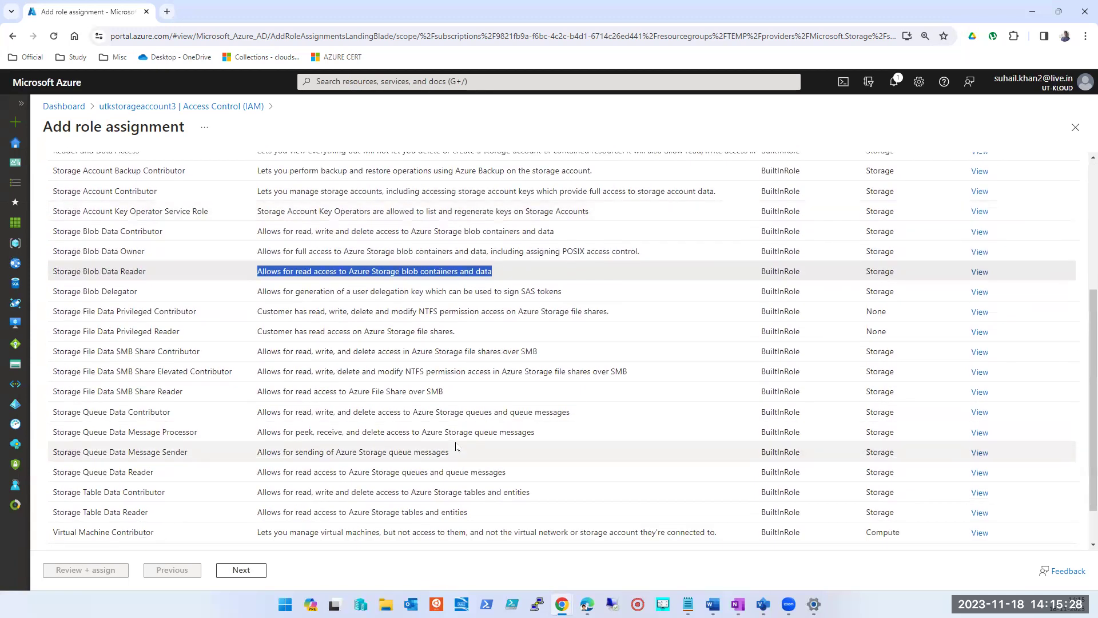
scroll(457, 446, up, 4)
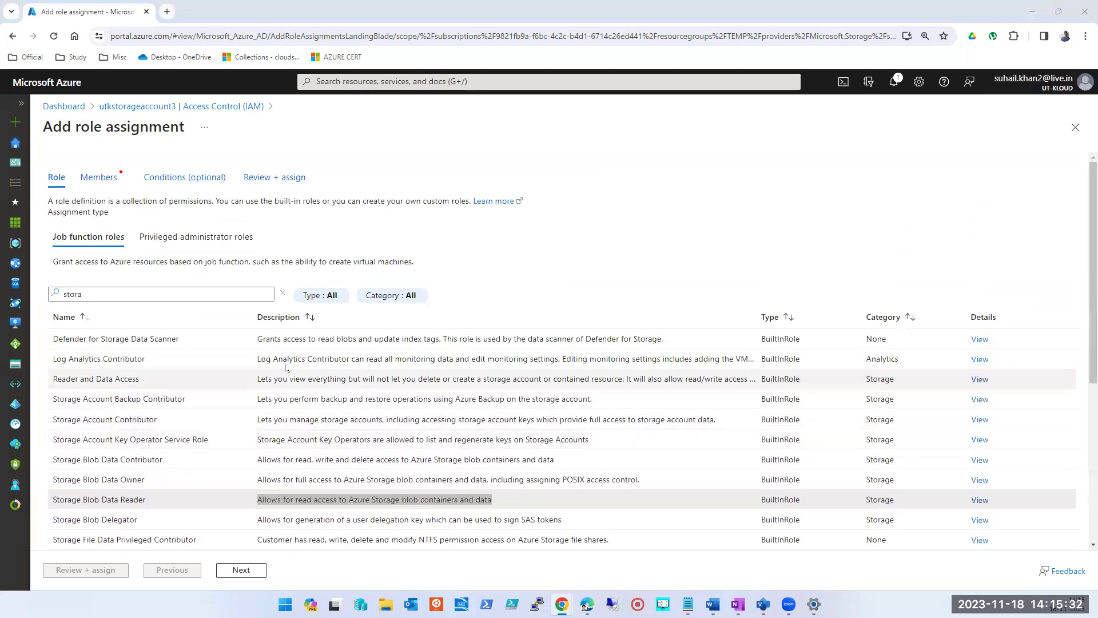
triple_click(287, 343)
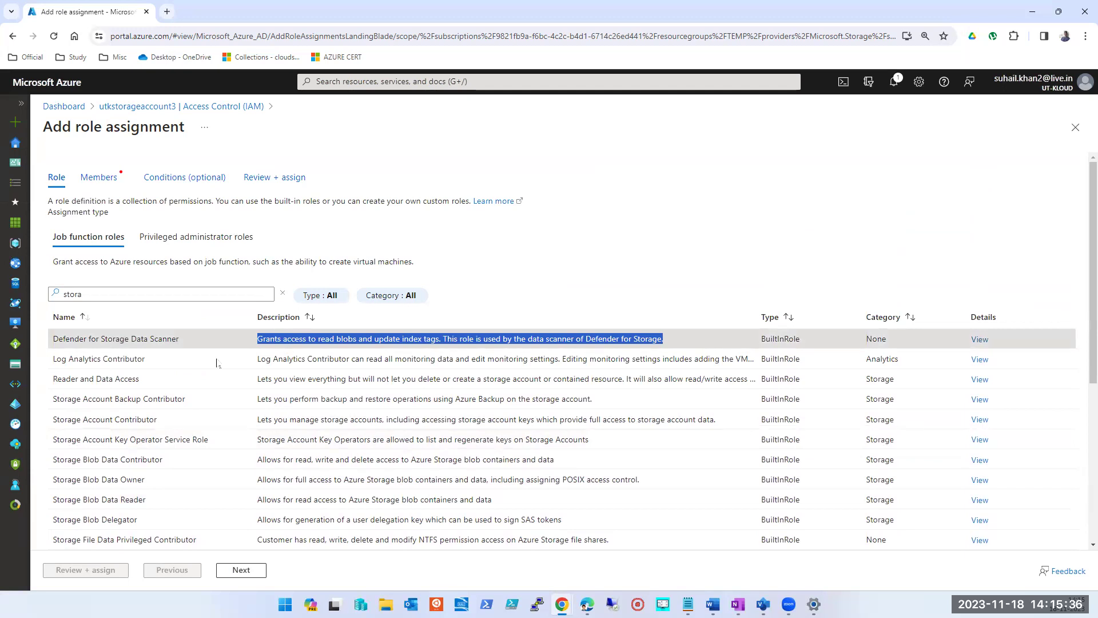
triple_click(501, 359)
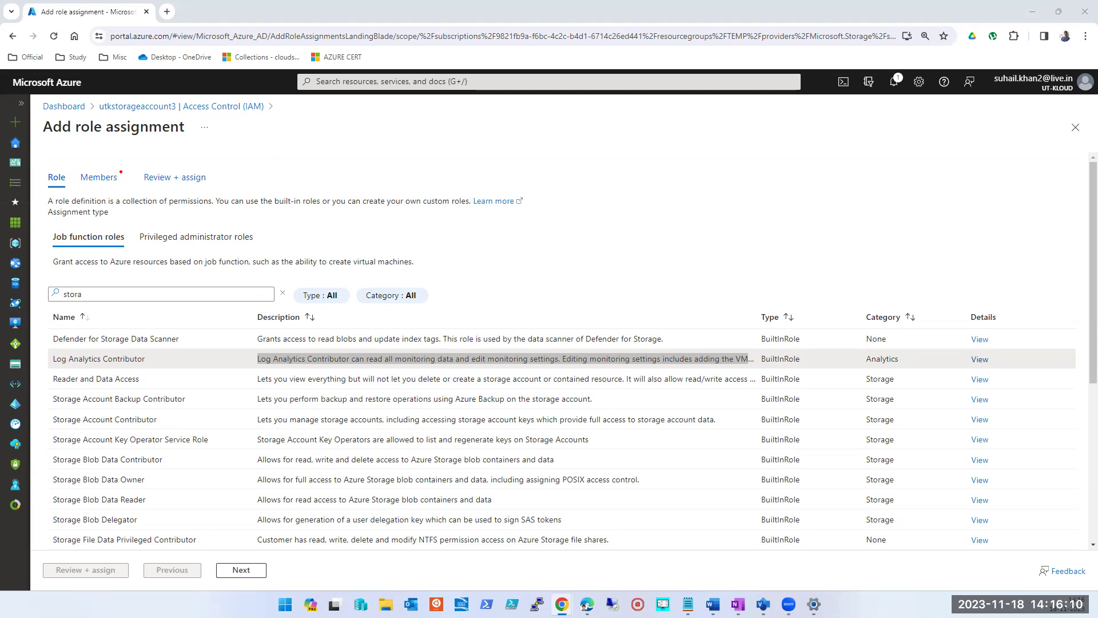
- Open the file shares of the storage account utkloustorageaccount2 from the storage accounts list
click(14, 142)
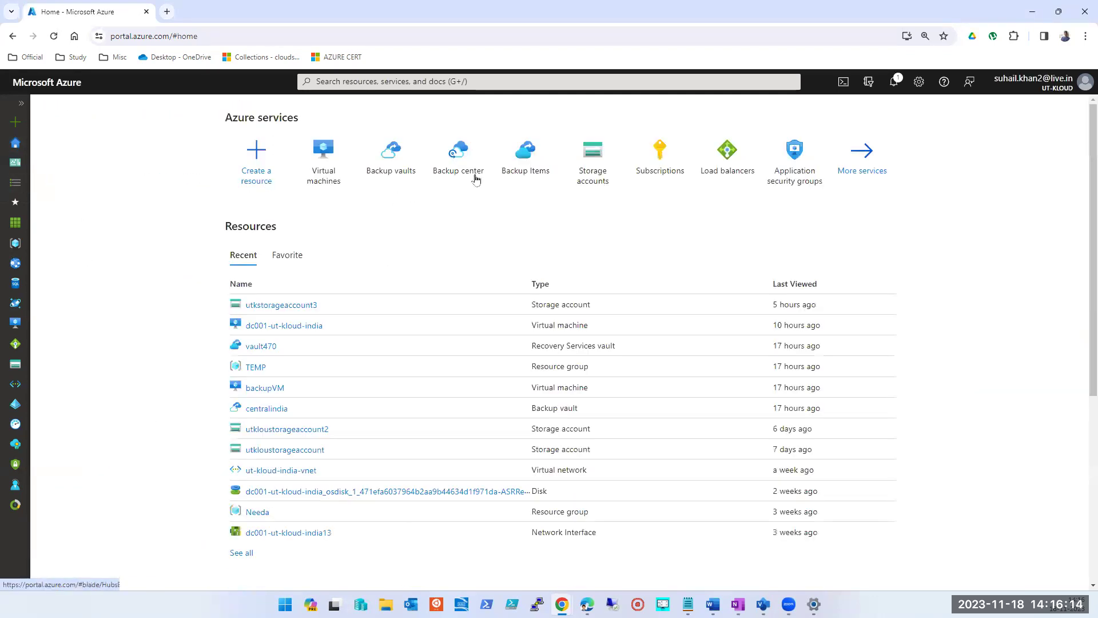
click(579, 170)
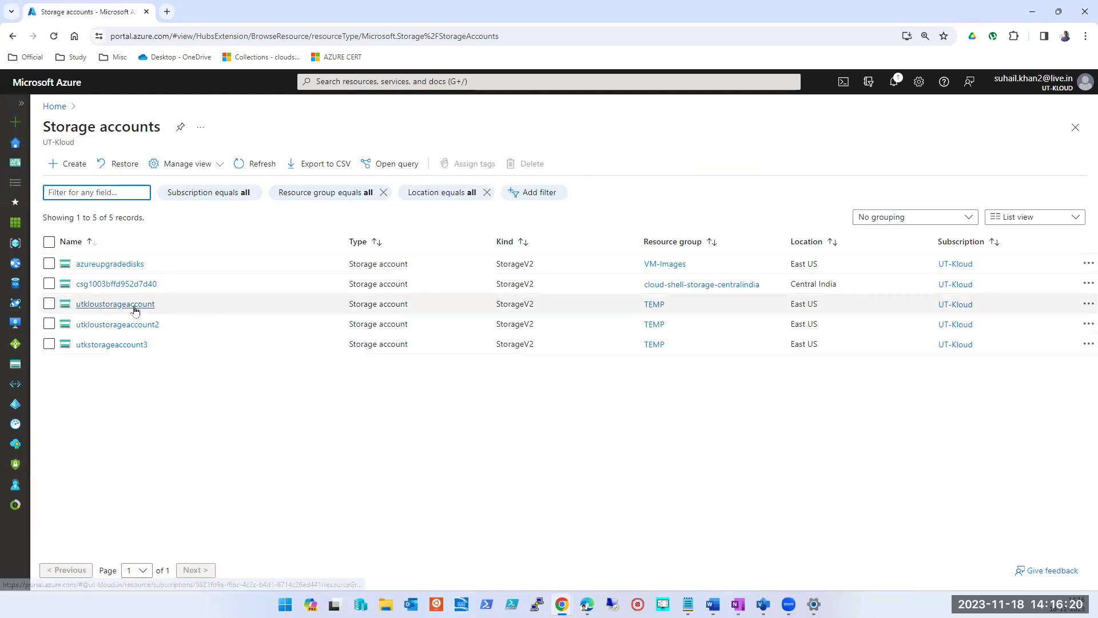
click(122, 325)
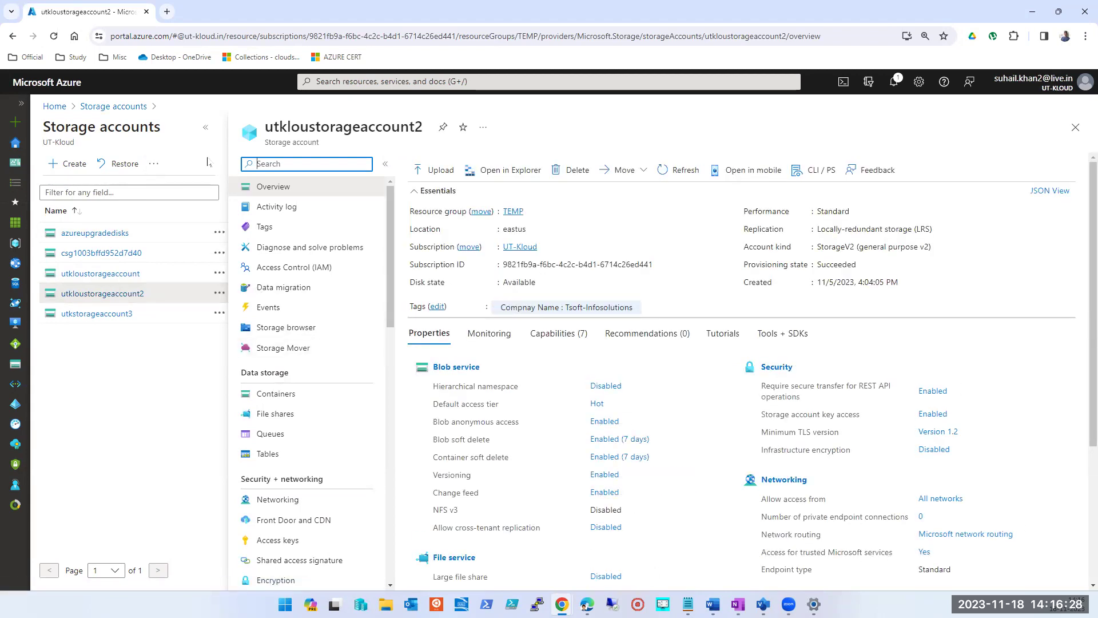
click(206, 127)
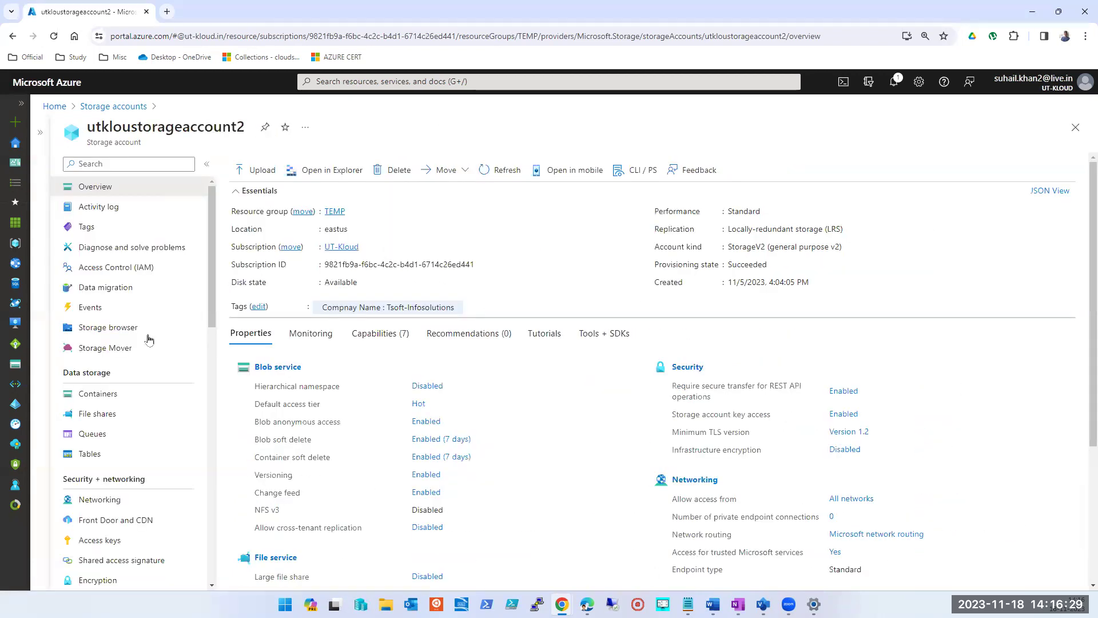
click(92, 415)
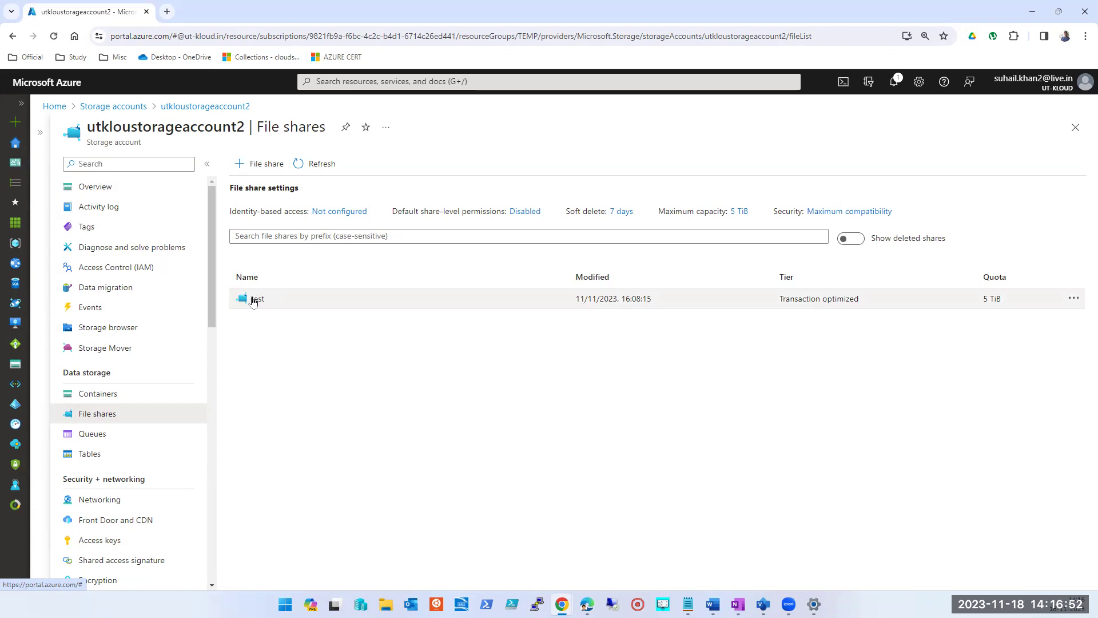
click(1073, 298)
click(990, 331)
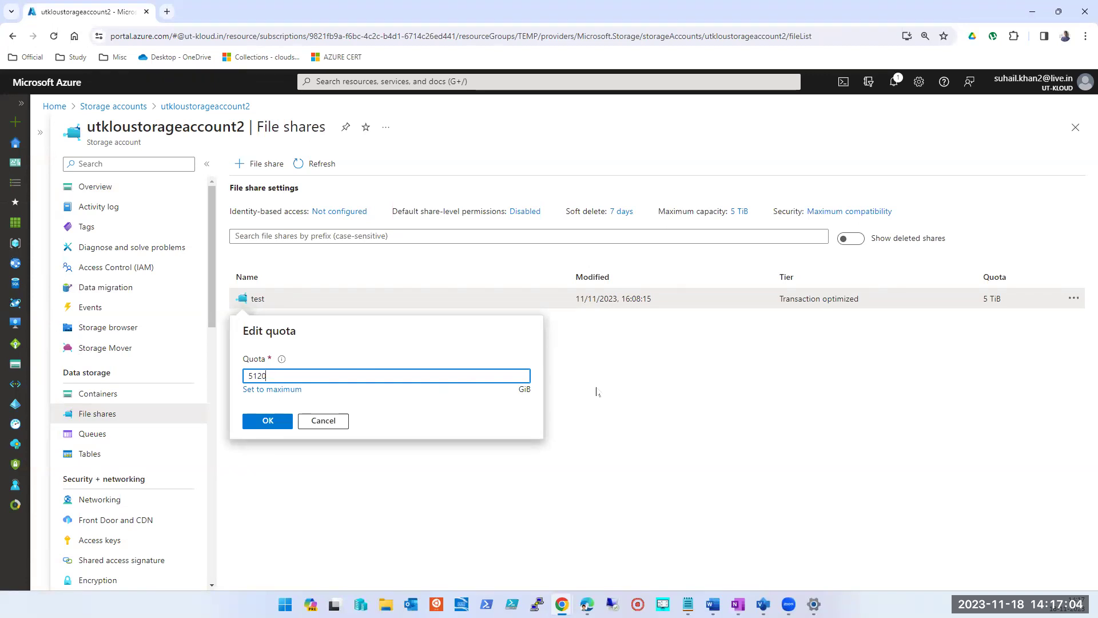
click(277, 390)
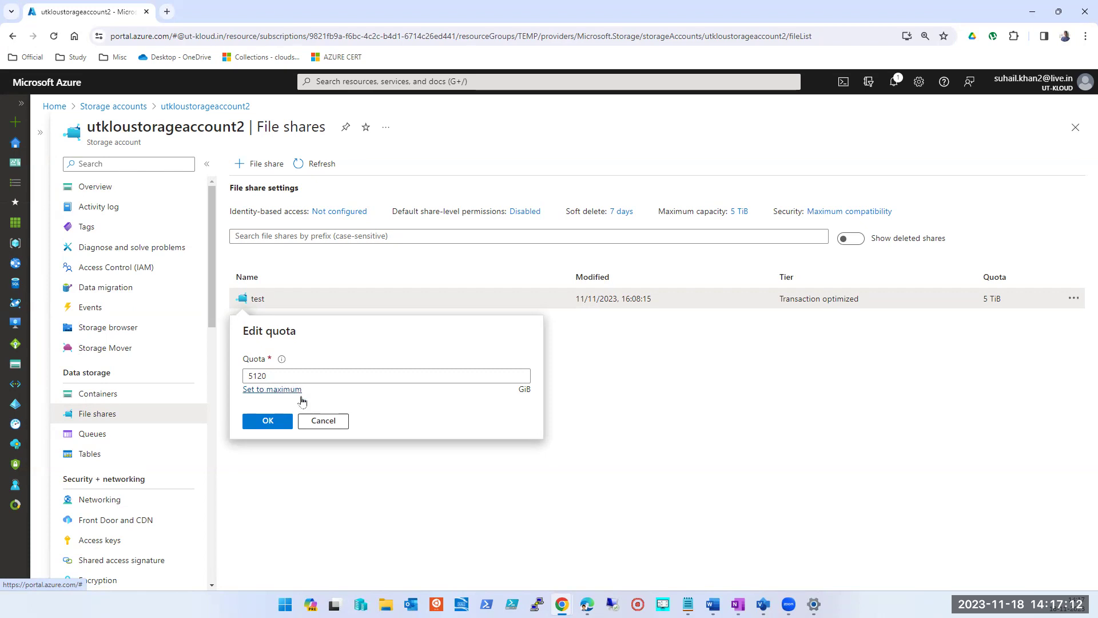
click(322, 422)
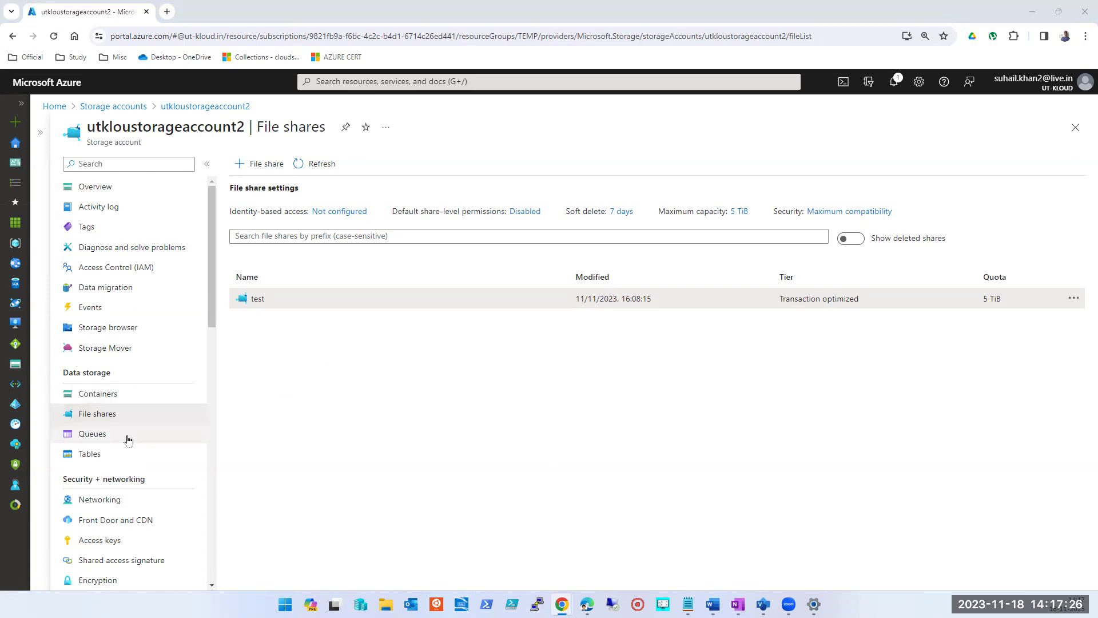
- Set the quota of the test file share to 512 GiB and apply it
scroll(128, 439, down, 3)
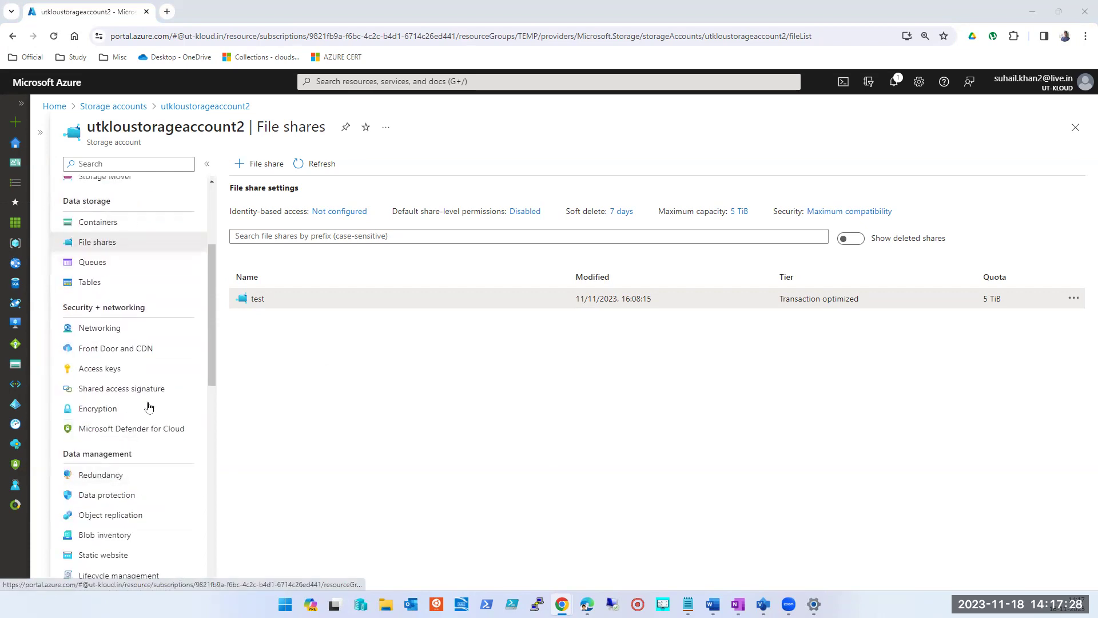
click(1073, 298)
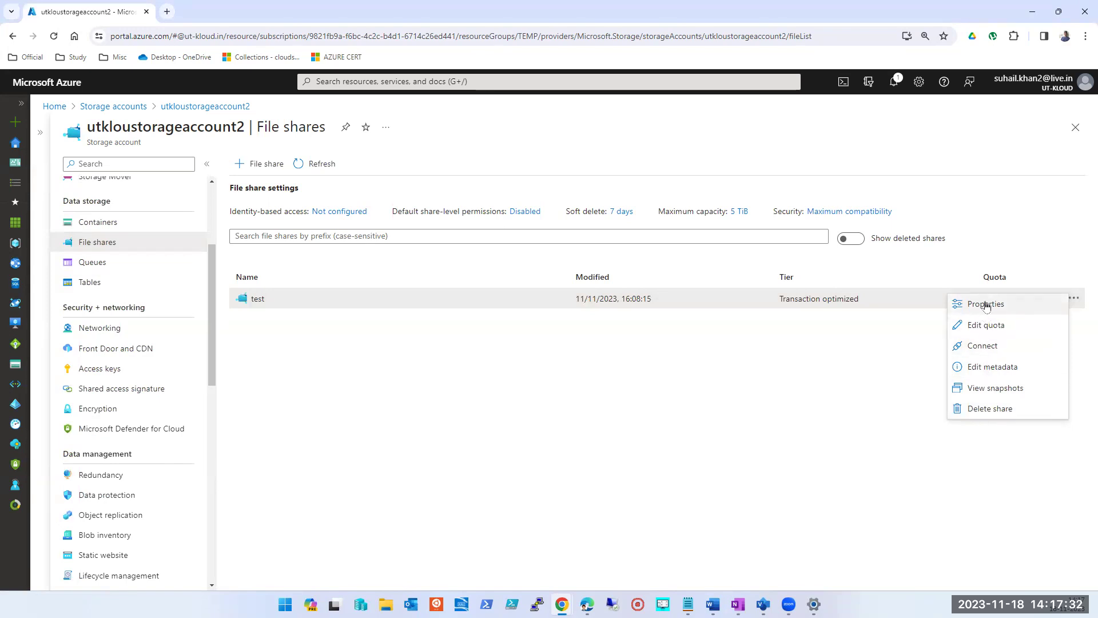
click(986, 324)
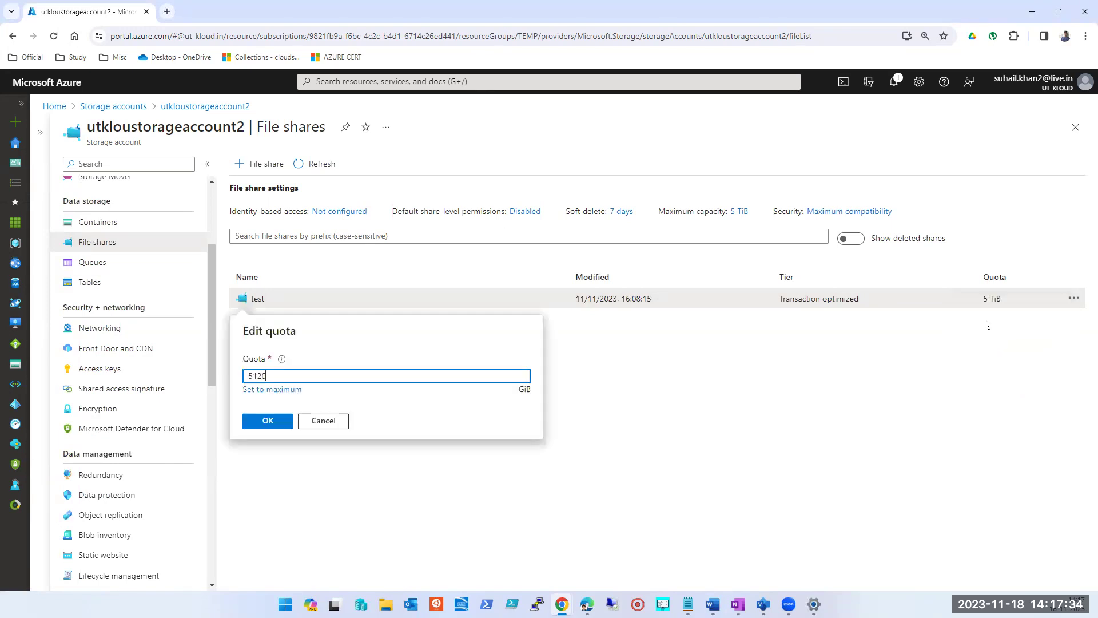
click(277, 390)
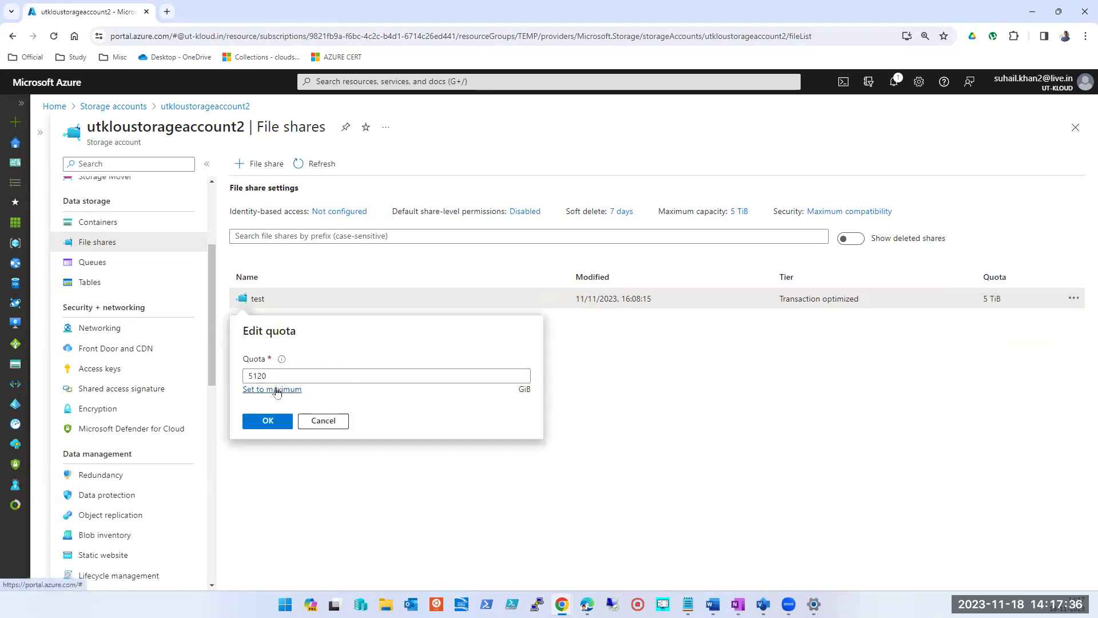
click(277, 390)
key(End)
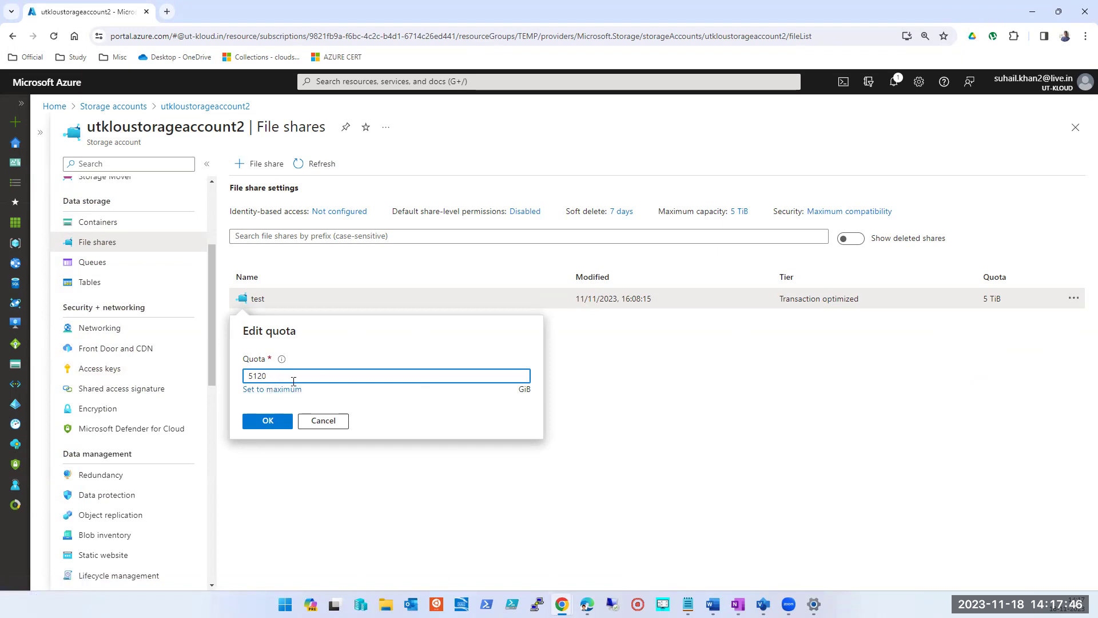
click(267, 420)
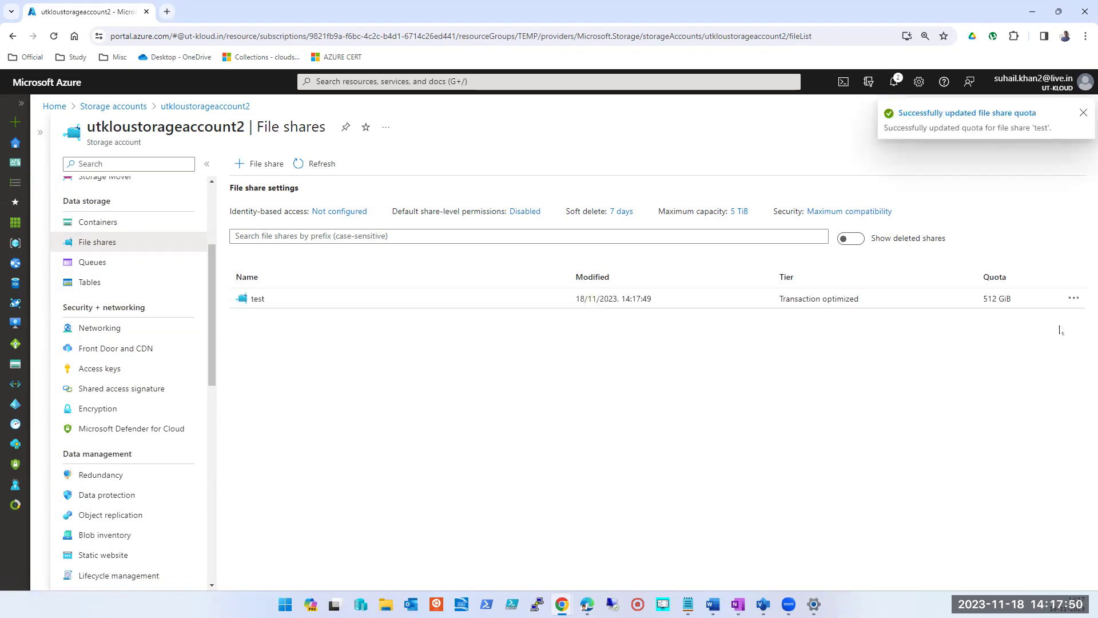
- Try to raise the quota of the test file share to 51200 GiB
click(1073, 298)
click(1020, 329)
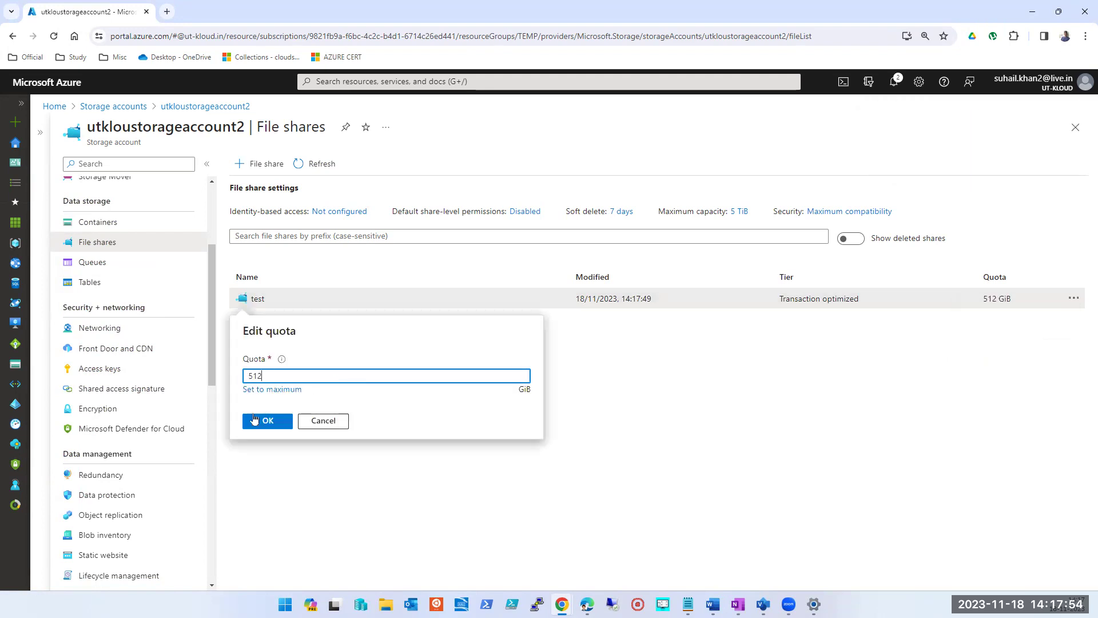
text(000)
key(BackSpace)
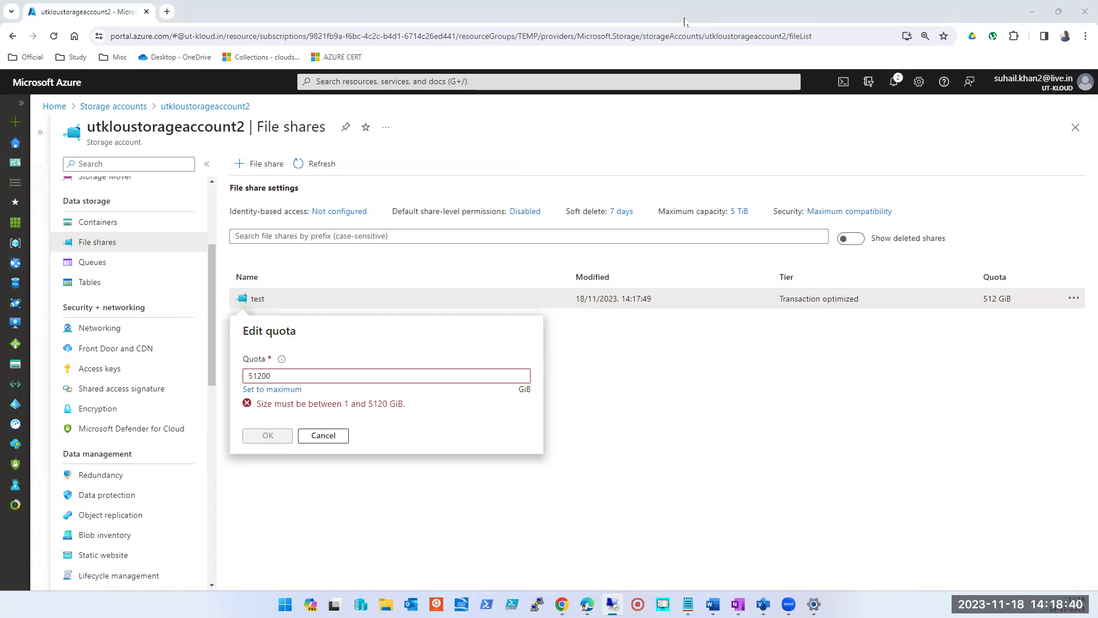
- Cancel the quota edit of the test file share
key(alt+Tab)
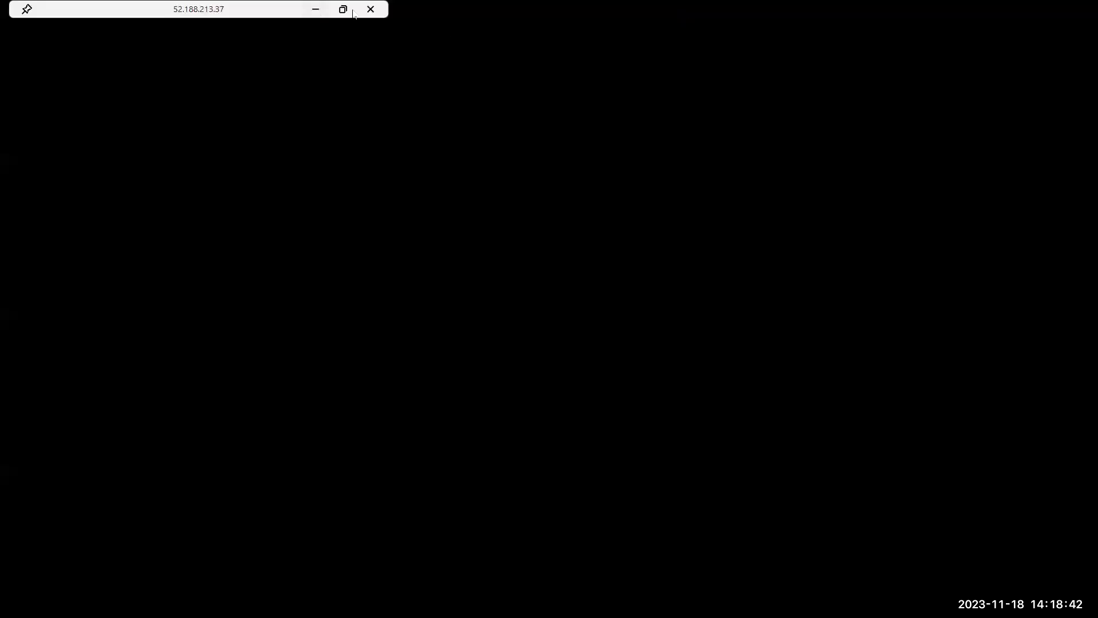
key(alt+Tab)
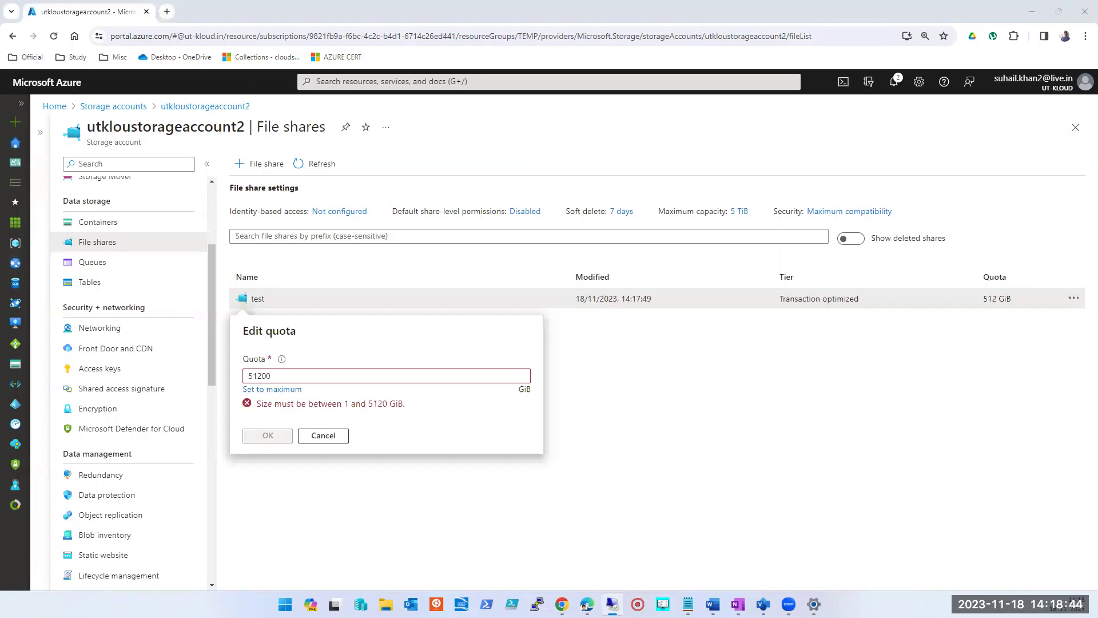
click(323, 436)
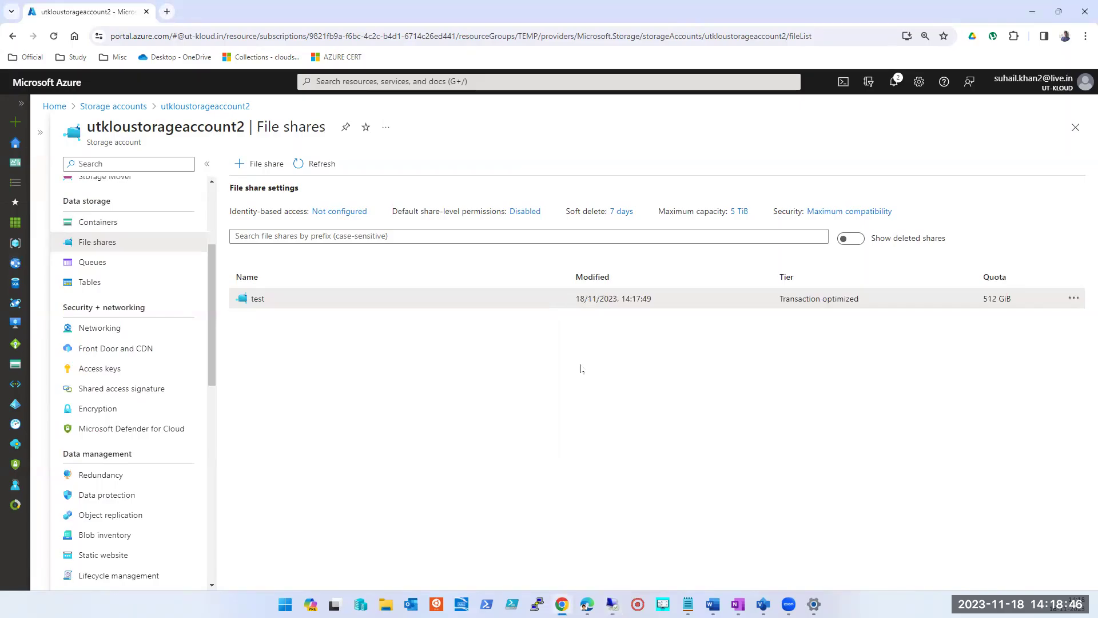
- Go to the storage accounts list and start creating a new storage account
click(316, 80)
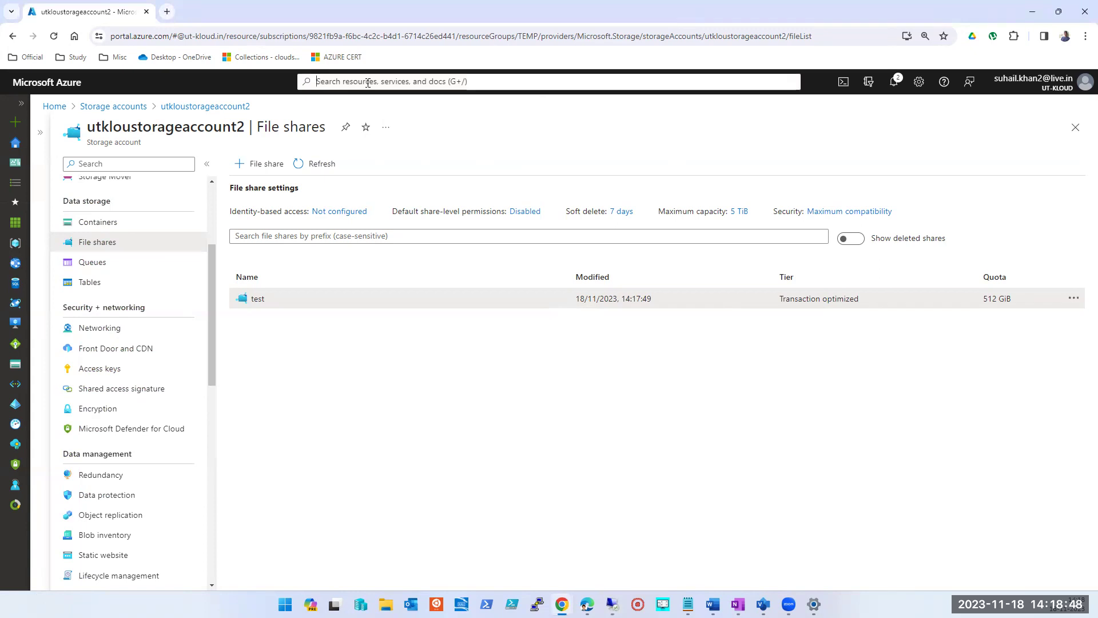
click(324, 290)
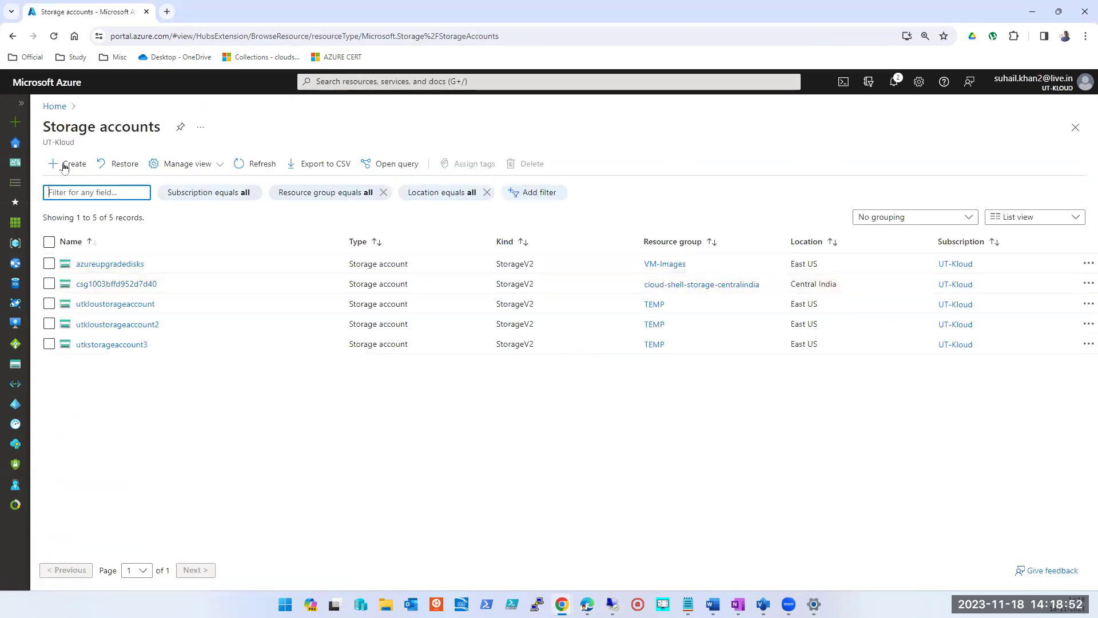
click(64, 166)
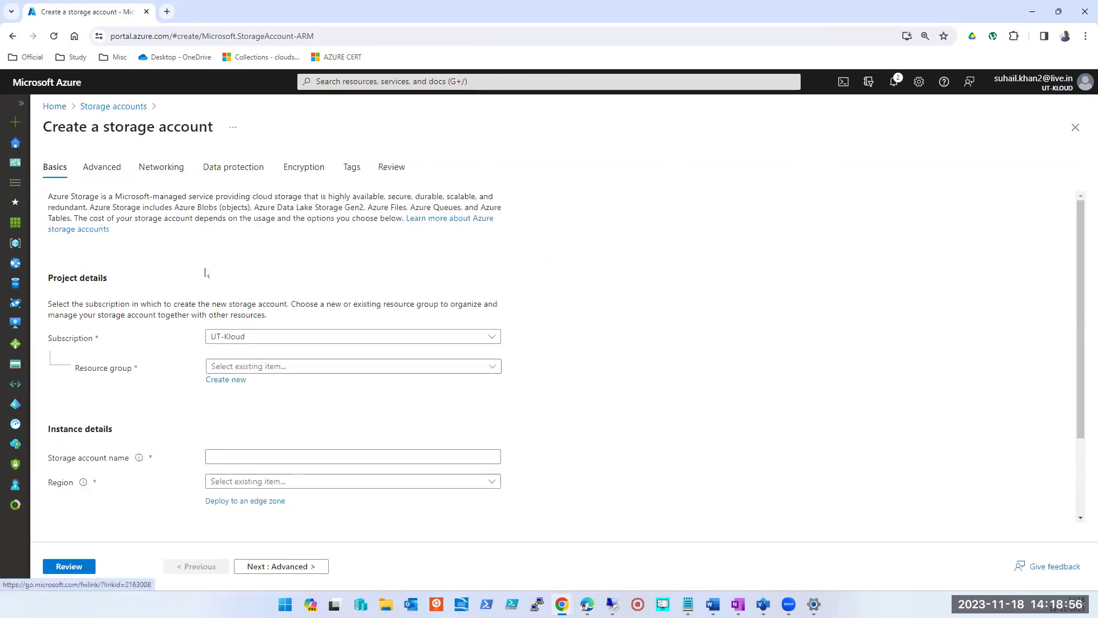
- Assign the new storage account to the TEMP resource group
scroll(272, 366, down, 1)
scroll(308, 346, down, 1)
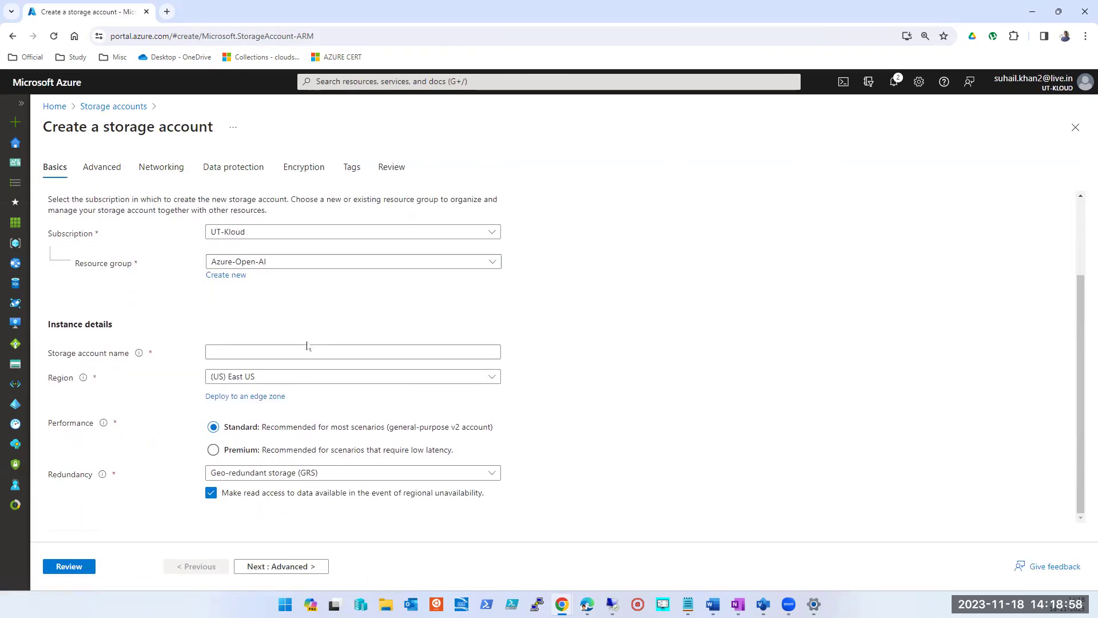
scroll(306, 346, up, 1)
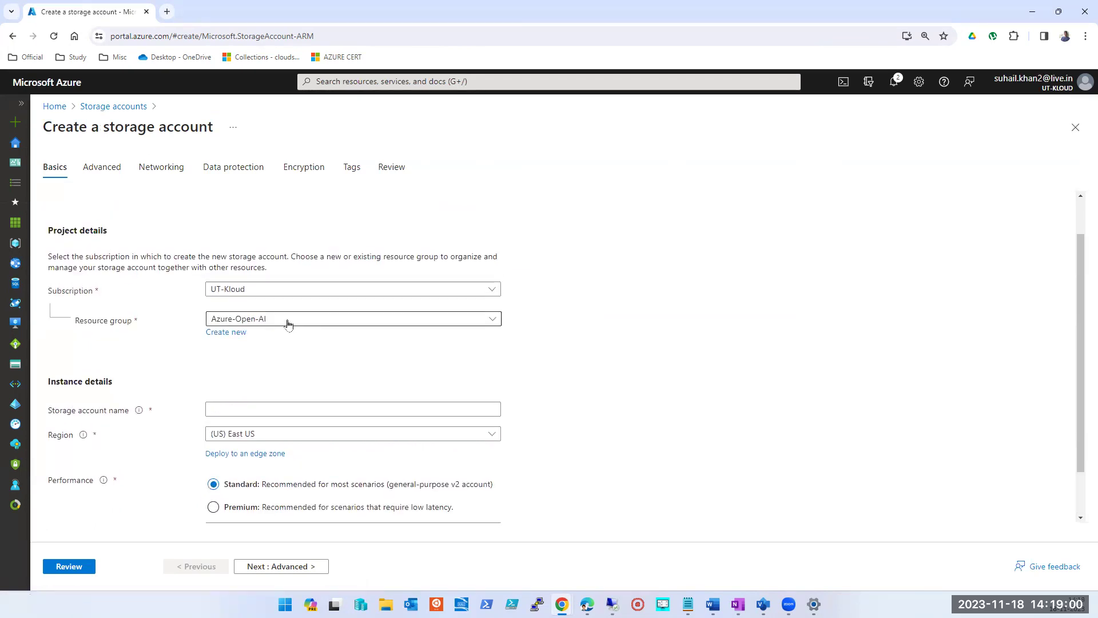
click(288, 324)
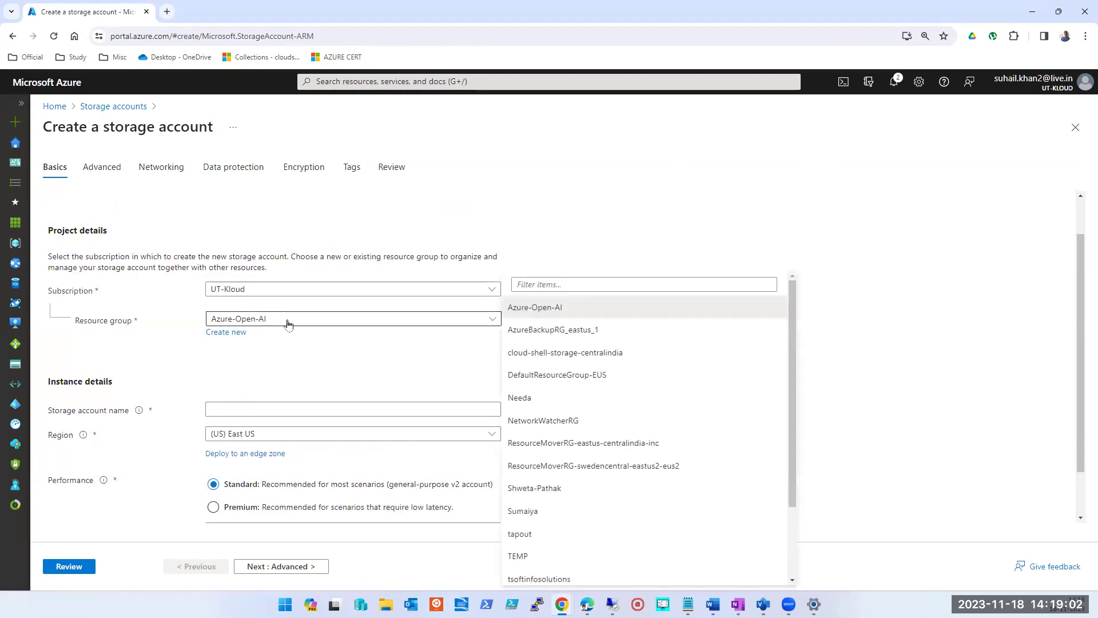
click(519, 554)
- Enter storageaccountUTKLOUD as the storage account name
click(272, 408)
text(storage)
text(accountUTKL)
text(OUd)
text(D)
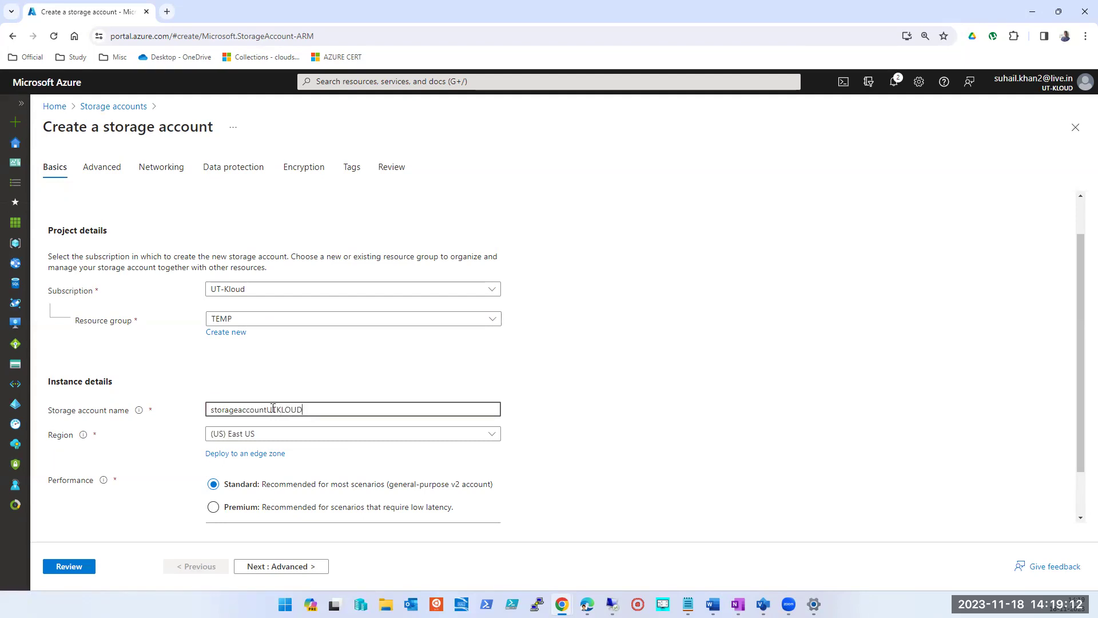
- Replace the uppercase ending of the storage account name with lowercase so it reads storageaccountutkloud
double_click(299, 410)
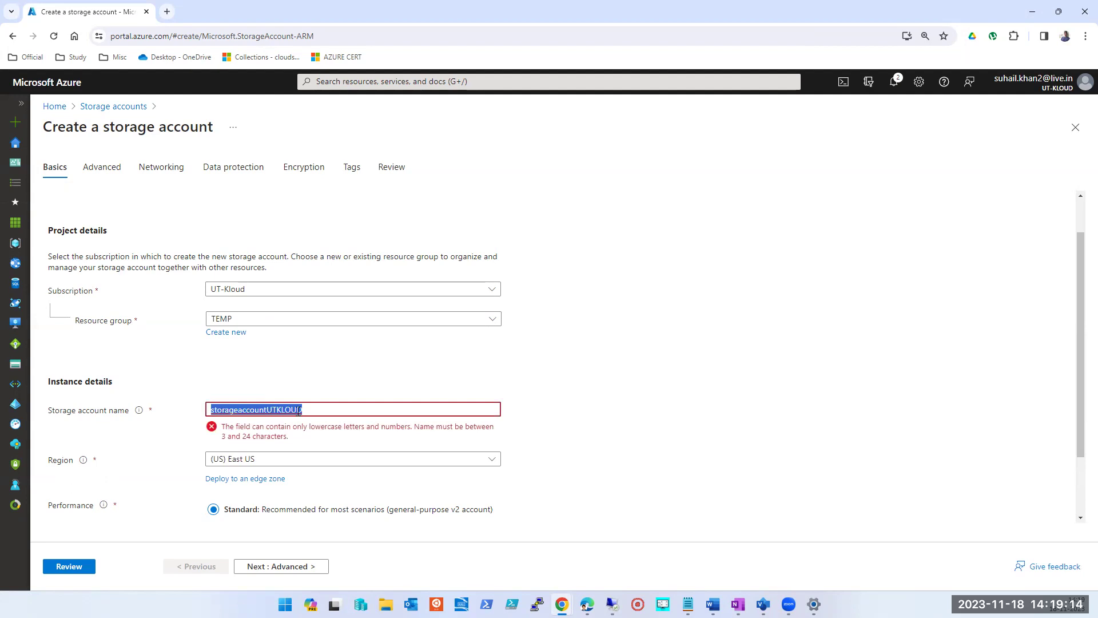
click(329, 405)
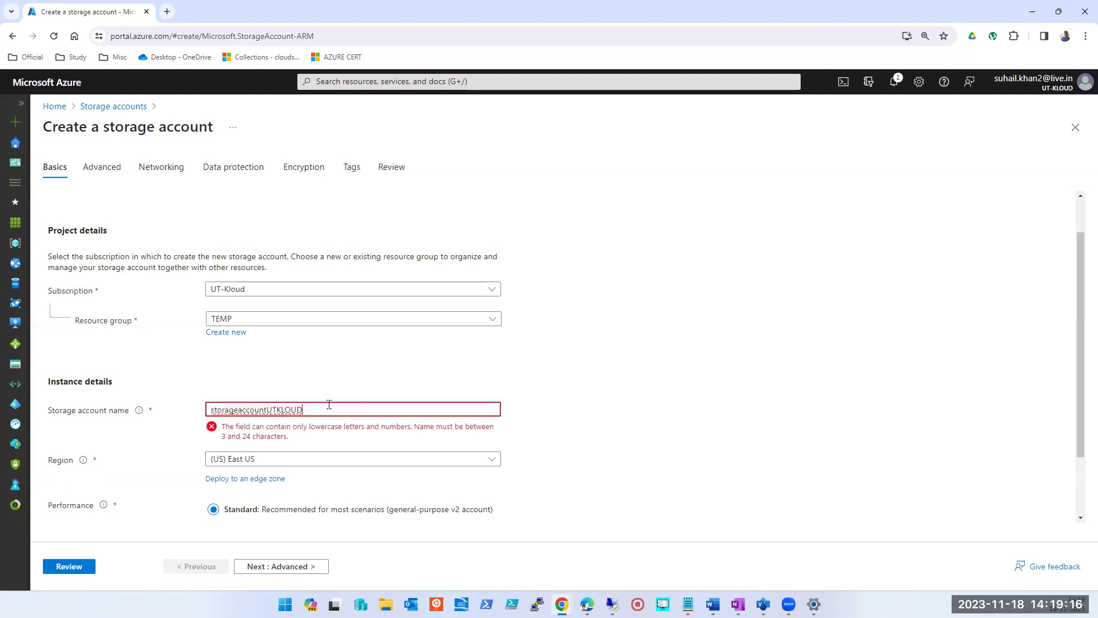
key(BackSpace)
key(BackSpace)
key(BackSpace)
key(BackSpace)
key(BackSpace)
key(BackSpace)
key(BackSpace)
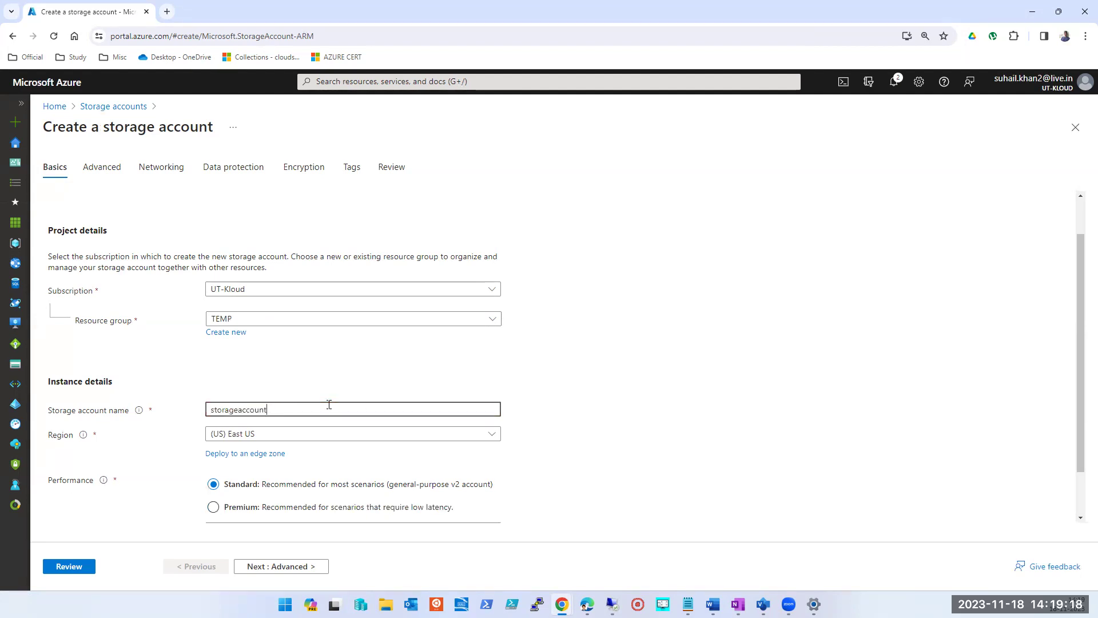
text(utkloud)
- Try zone-redundant storage (ZRS) and geo-zone-redundant storage (GZRS) as the account's redundancy
scroll(354, 402, down, 1)
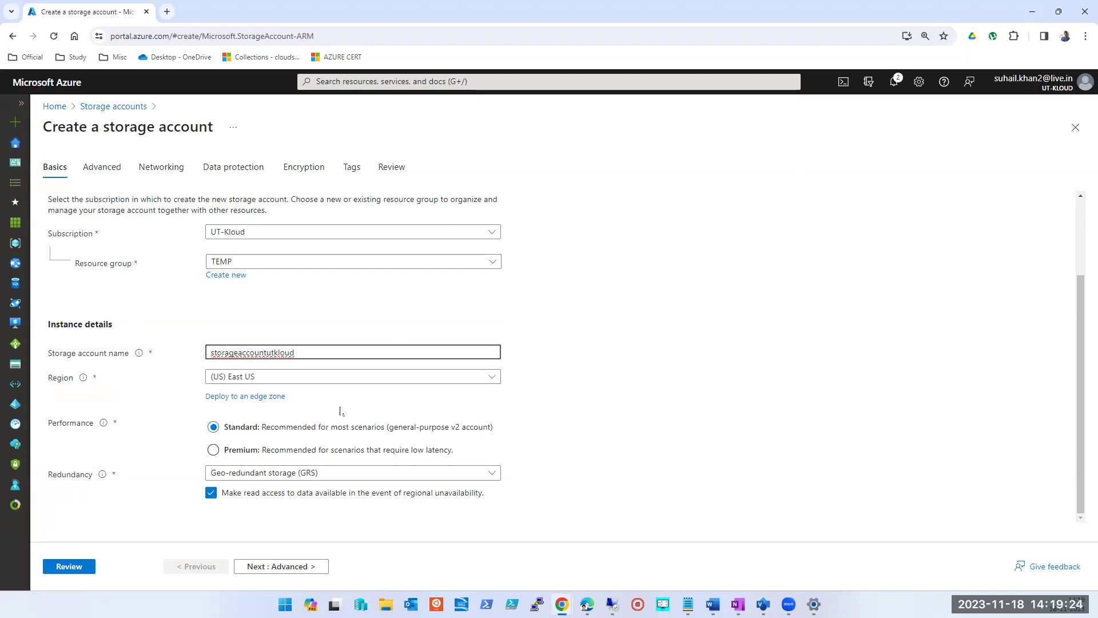
click(298, 476)
click(298, 397)
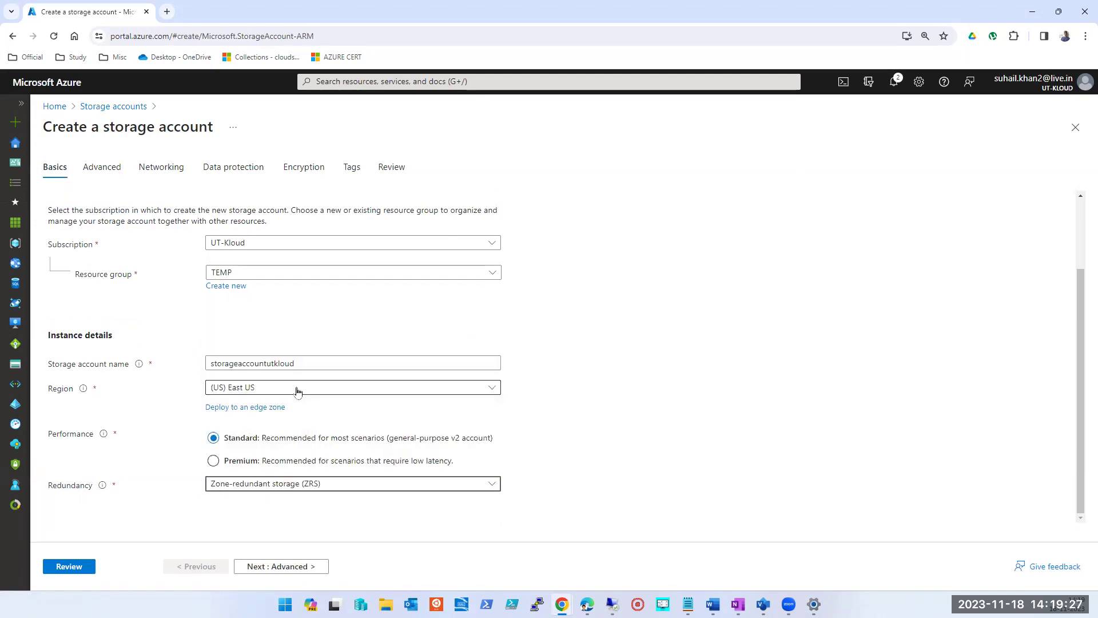
click(288, 484)
click(309, 458)
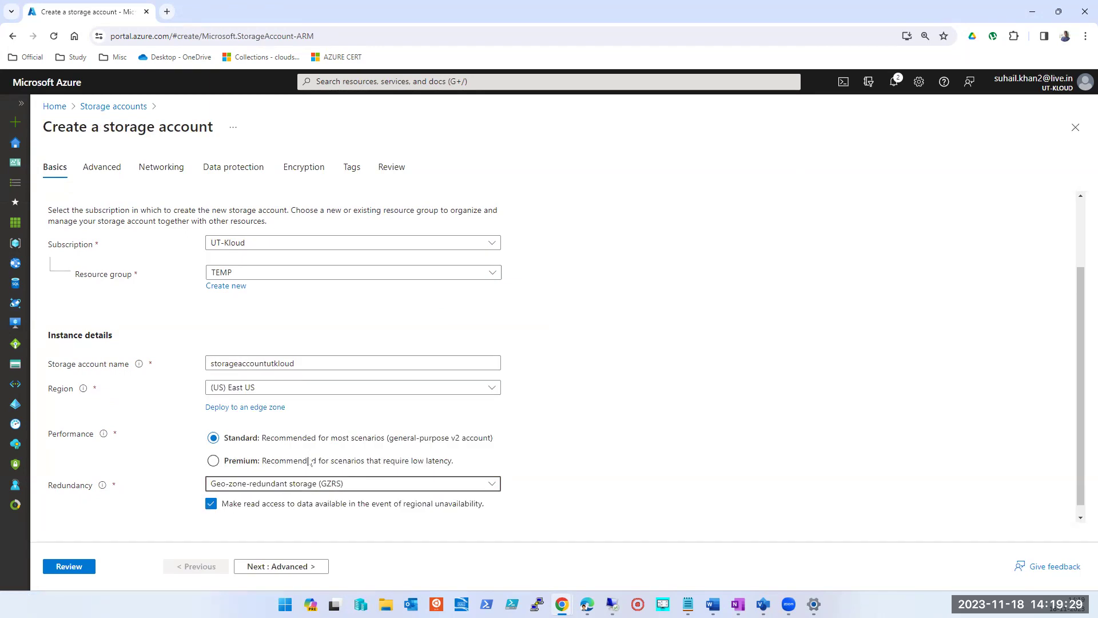
- Set the storage account's redundancy to Locally-redundant storage (LRS)
click(331, 485)
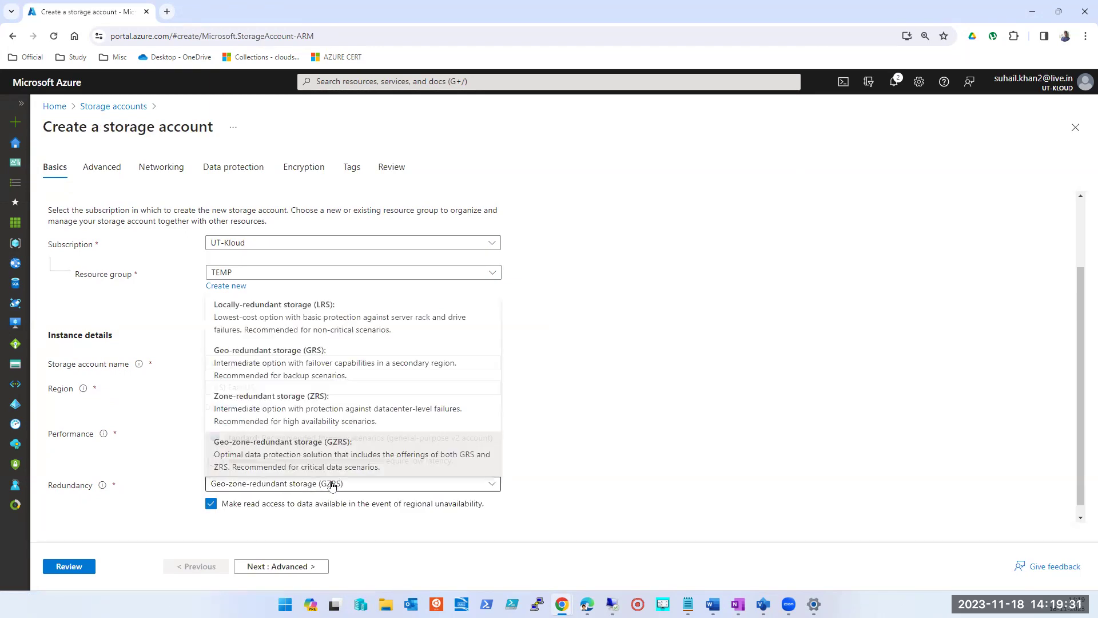
click(320, 303)
click(678, 421)
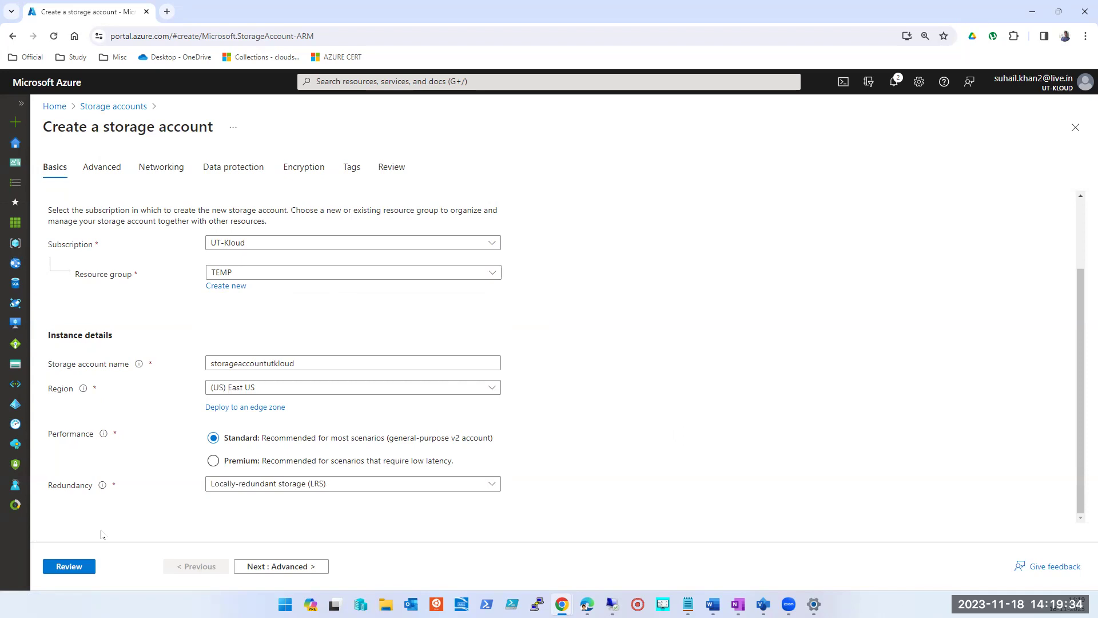
- Review the new account's advanced settings and read the description of the large file shares option
click(299, 571)
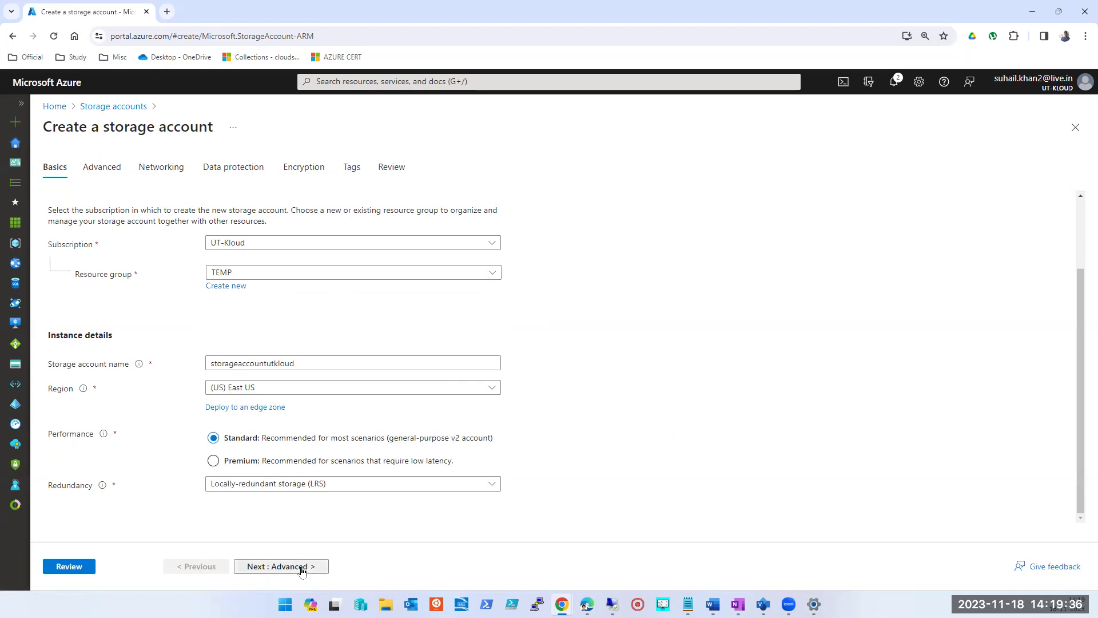
scroll(280, 515, down, 10)
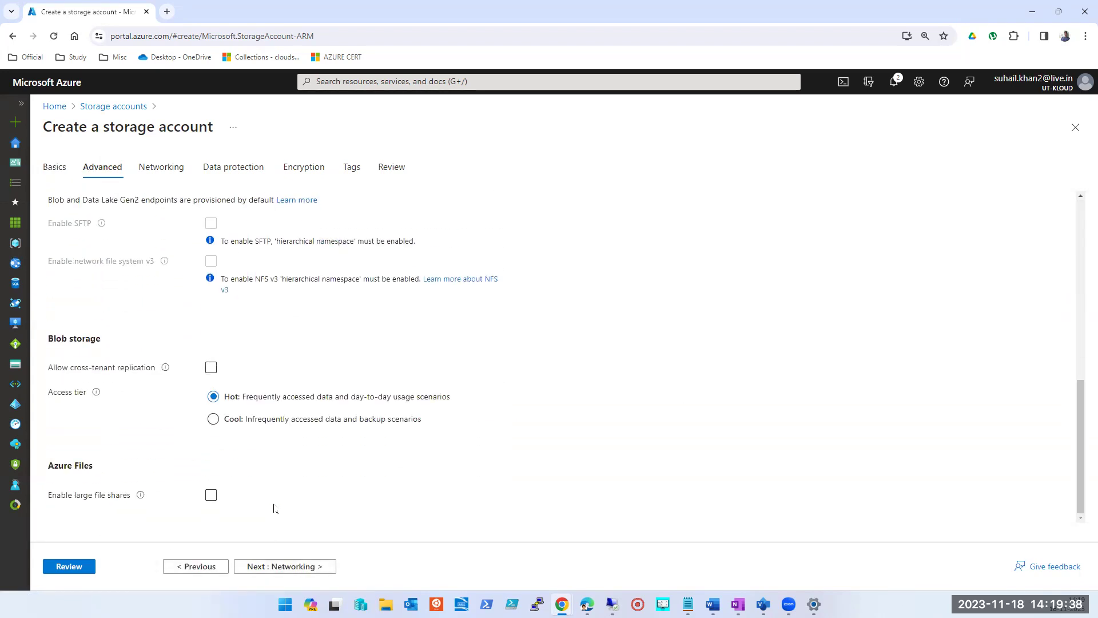
scroll(274, 509, up, 10)
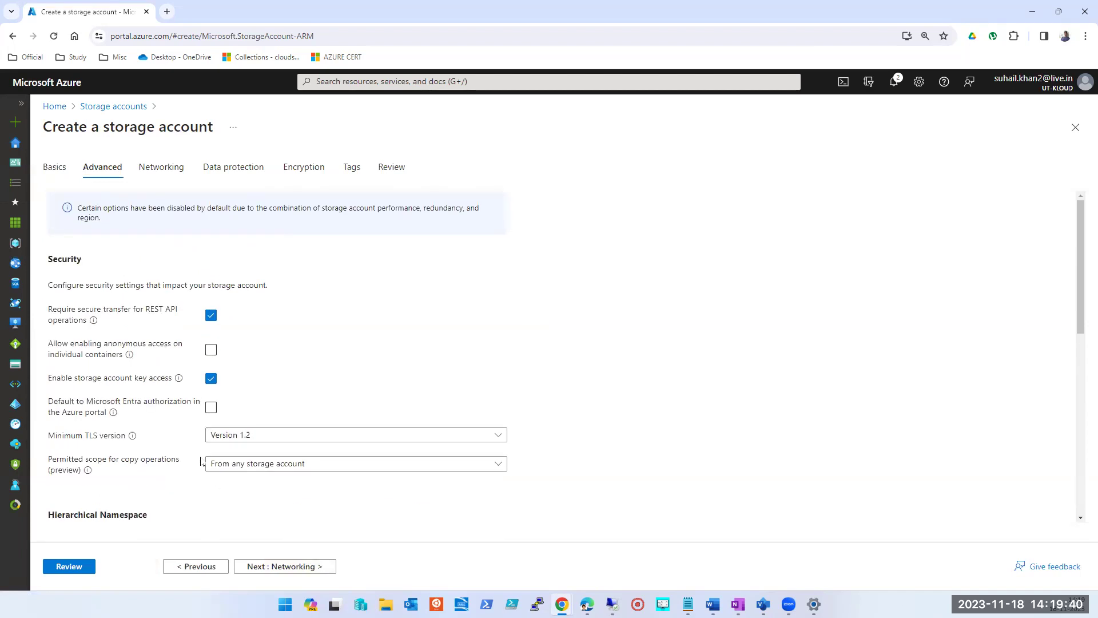
scroll(226, 495, down, 10)
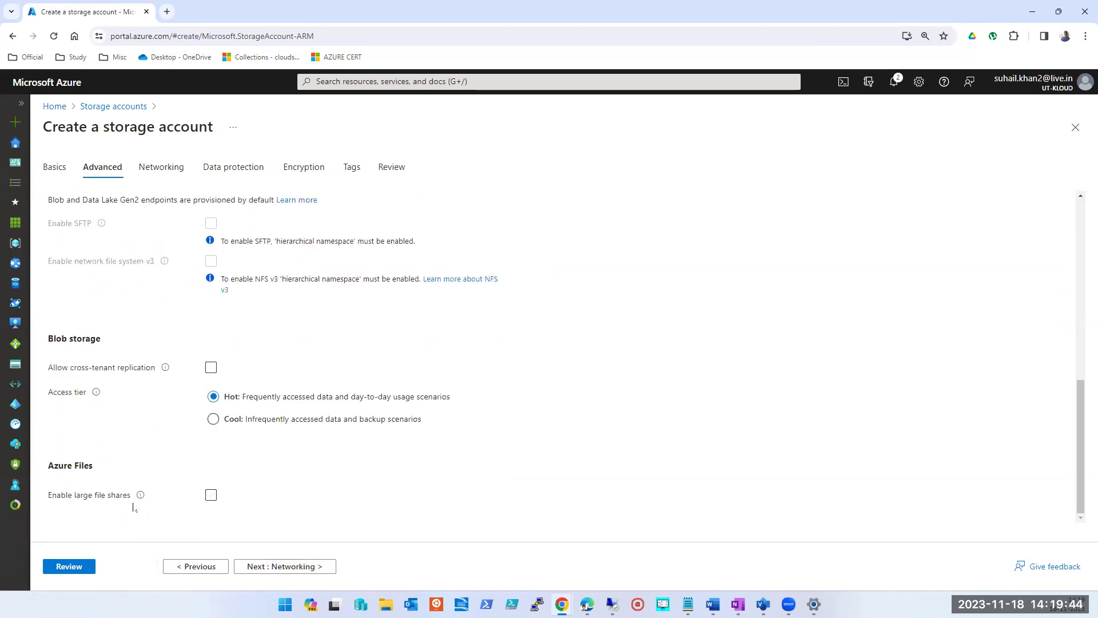
mouse_move(141, 498)
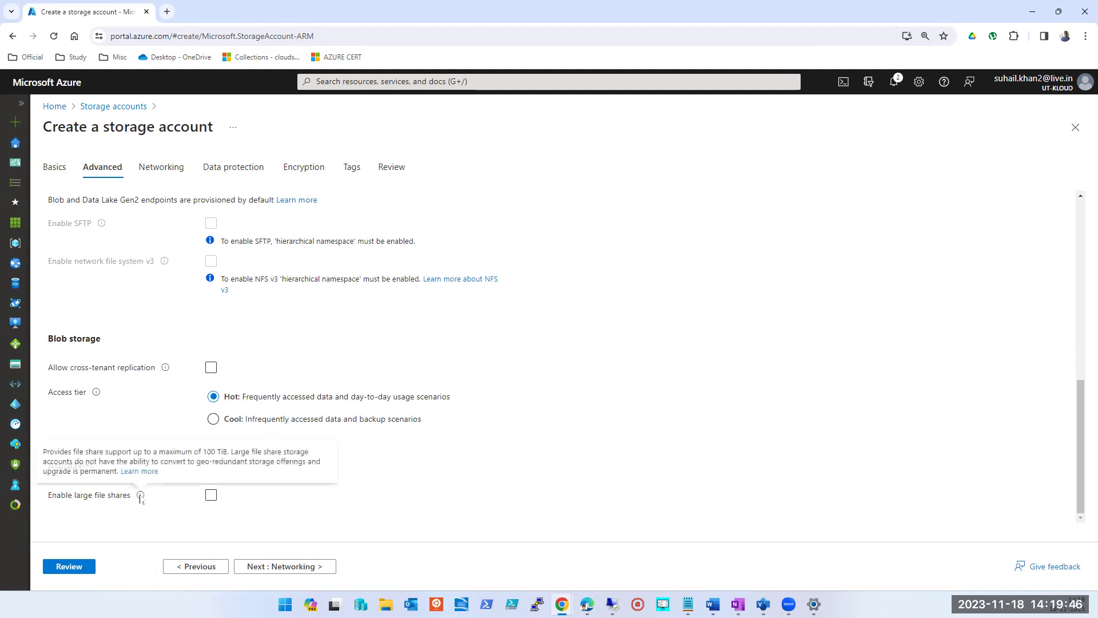
- Switch the redundancy to Geo-redundant storage (GRS) and check the large file shares option in the advanced settings
click(192, 565)
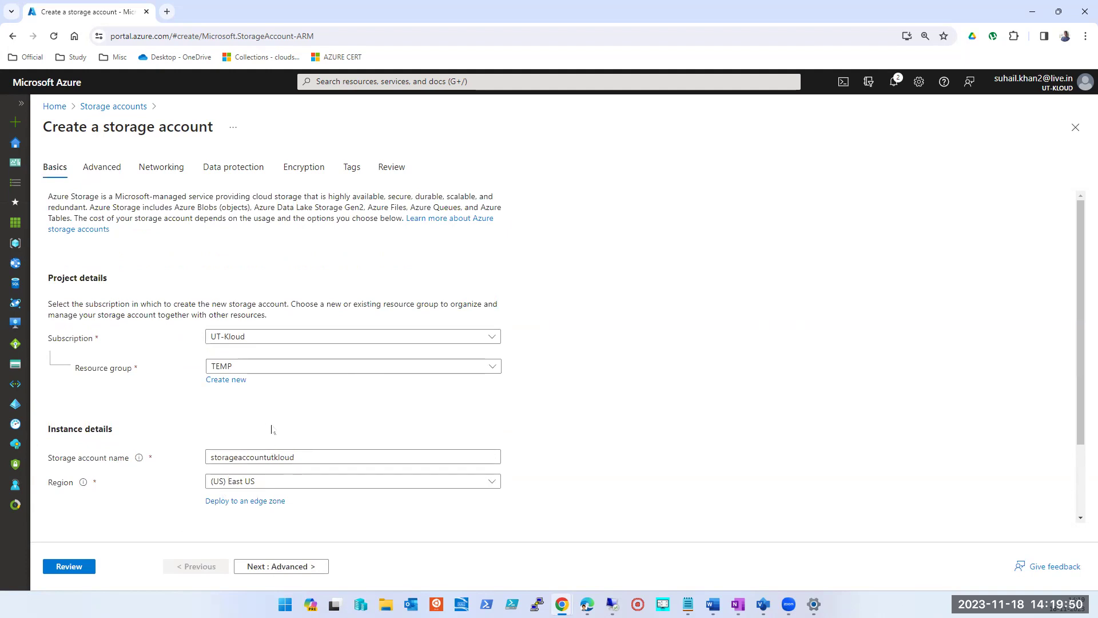
scroll(270, 452, down, 2)
click(275, 486)
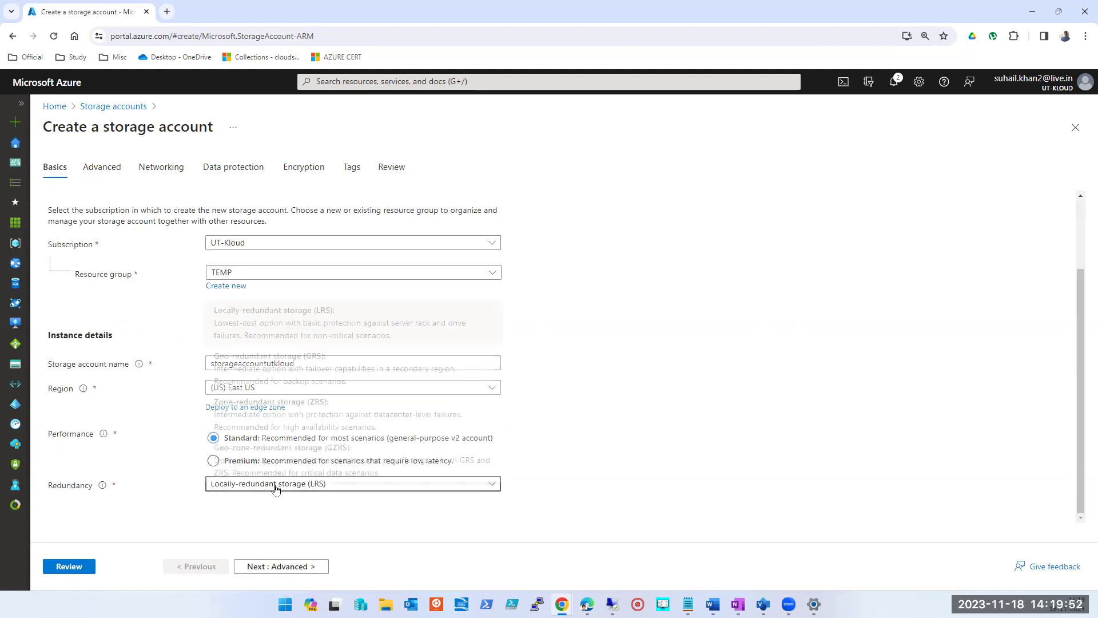
click(293, 418)
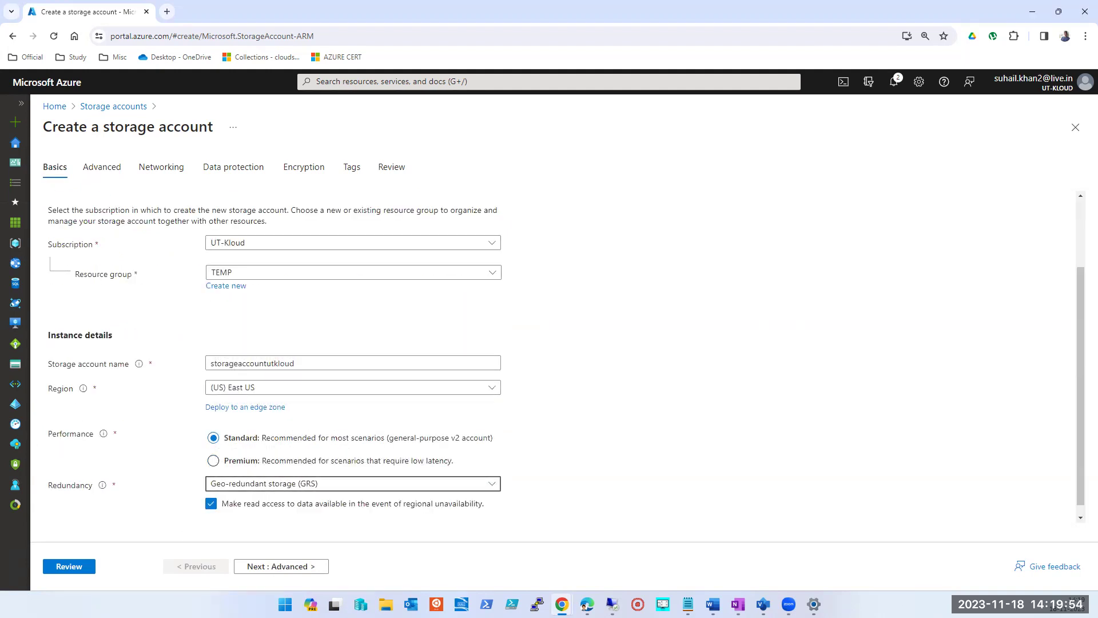
click(283, 566)
scroll(278, 498, down, 10)
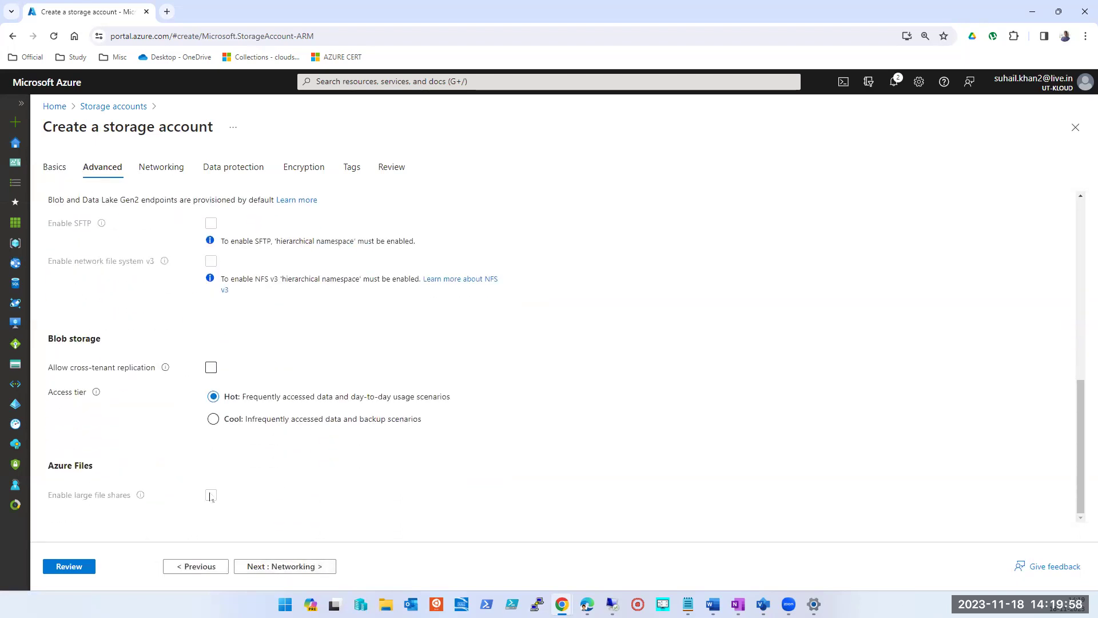
- Return to the basic settings and change the redundancy back to Locally-redundant storage (LRS)
click(183, 566)
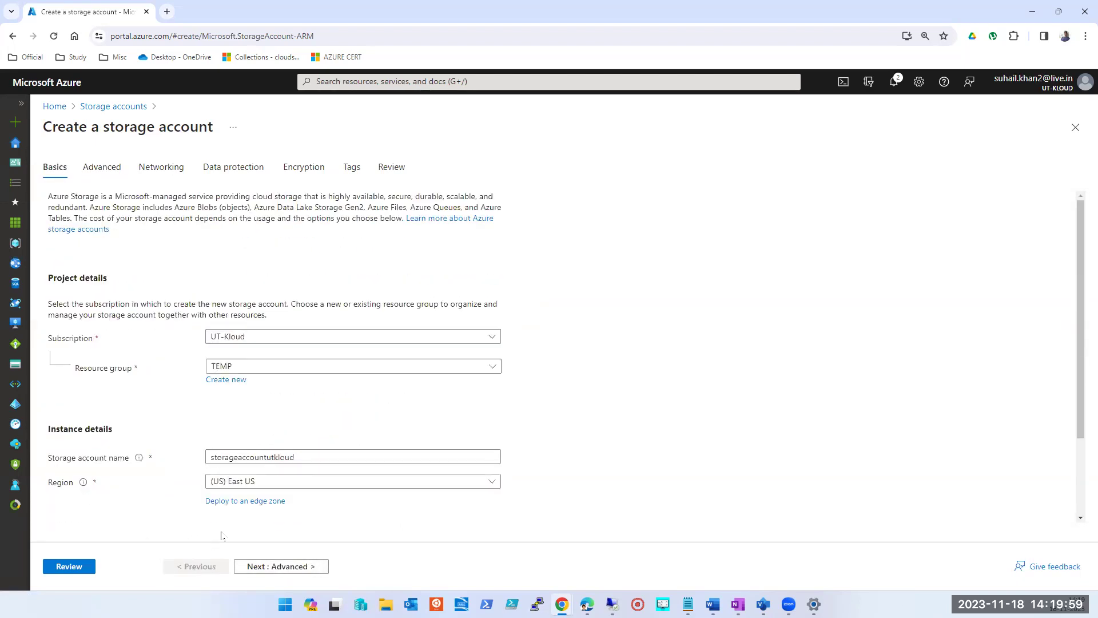
scroll(335, 481, down, 3)
click(333, 474)
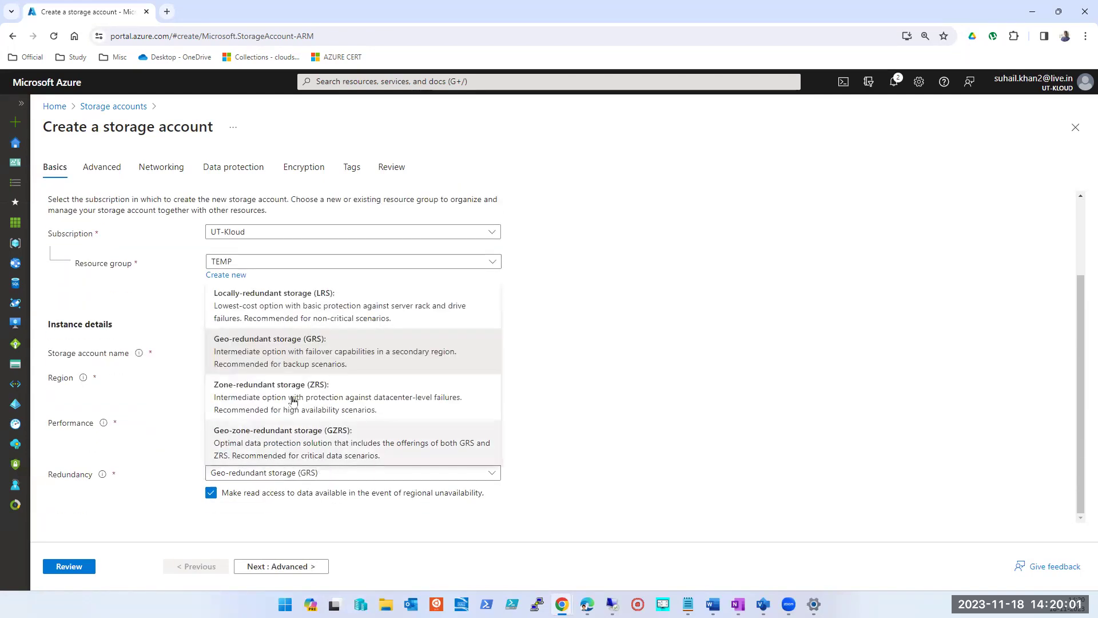
click(292, 300)
- Enable large file shares for Azure Files in the new account's advanced settings
click(284, 566)
scroll(211, 529, down, 8)
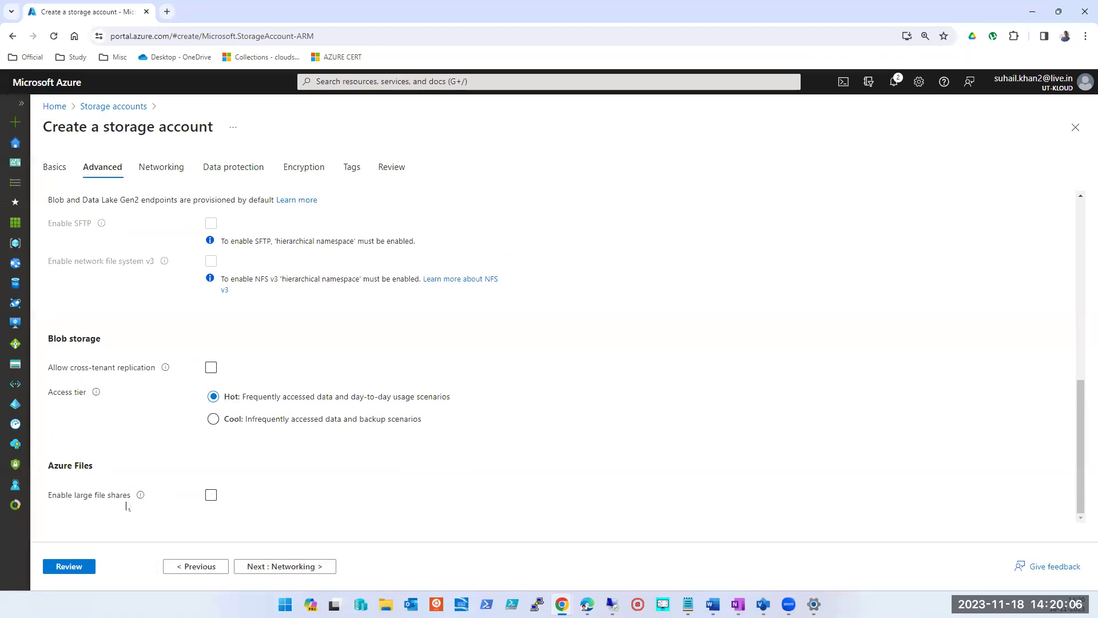
mouse_move(139, 501)
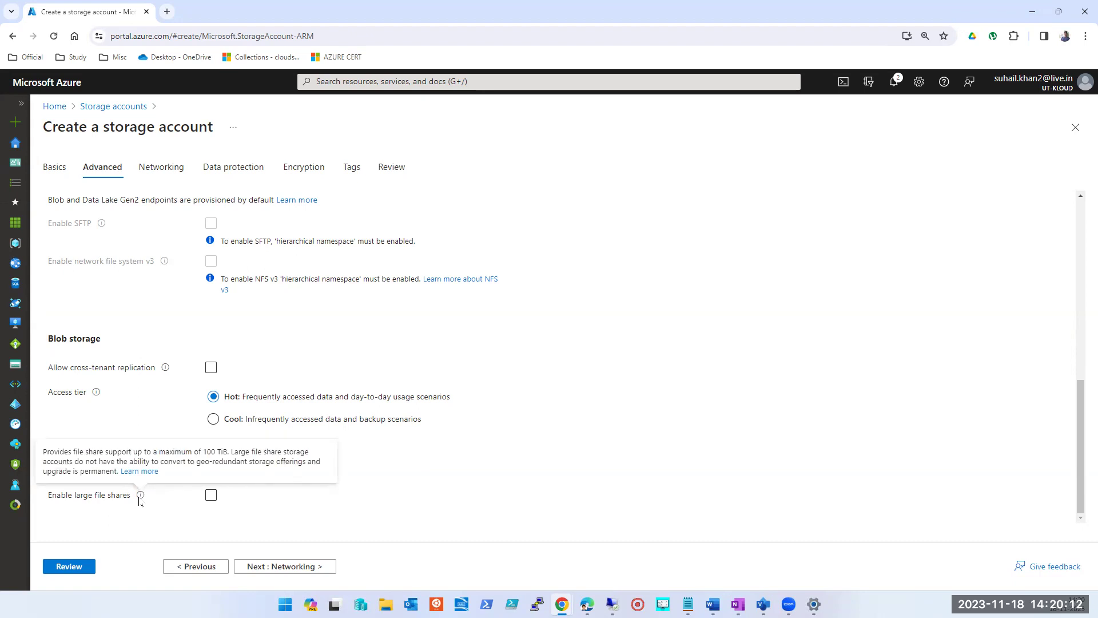
click(211, 495)
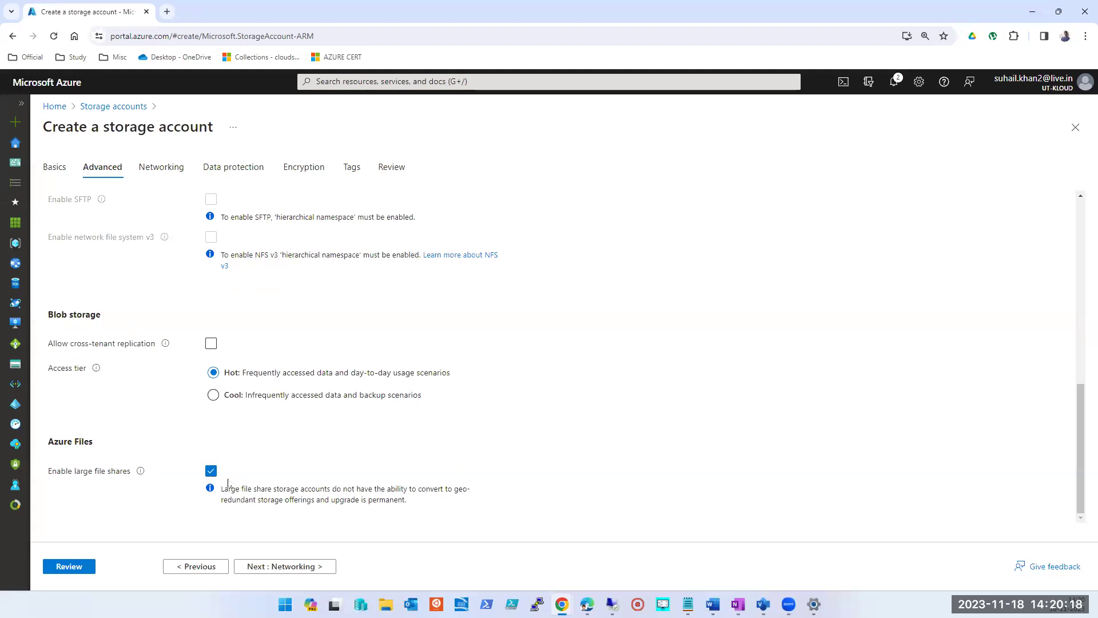
- Review the configuration of storageaccountutkloud and create the storage account
click(70, 566)
scroll(129, 465, down, 10)
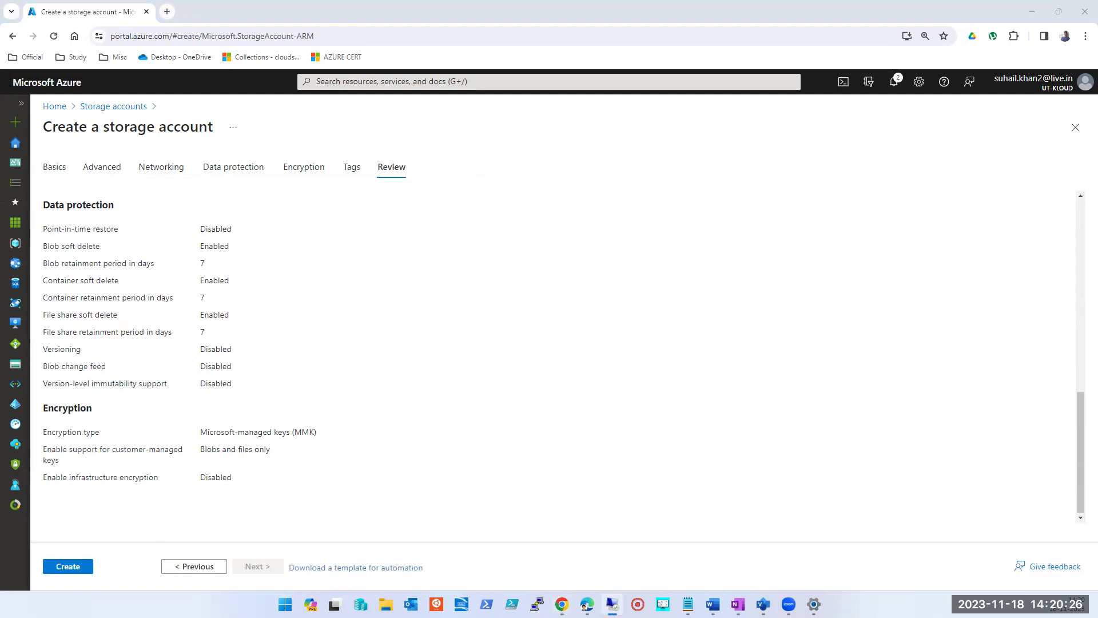
click(60, 573)
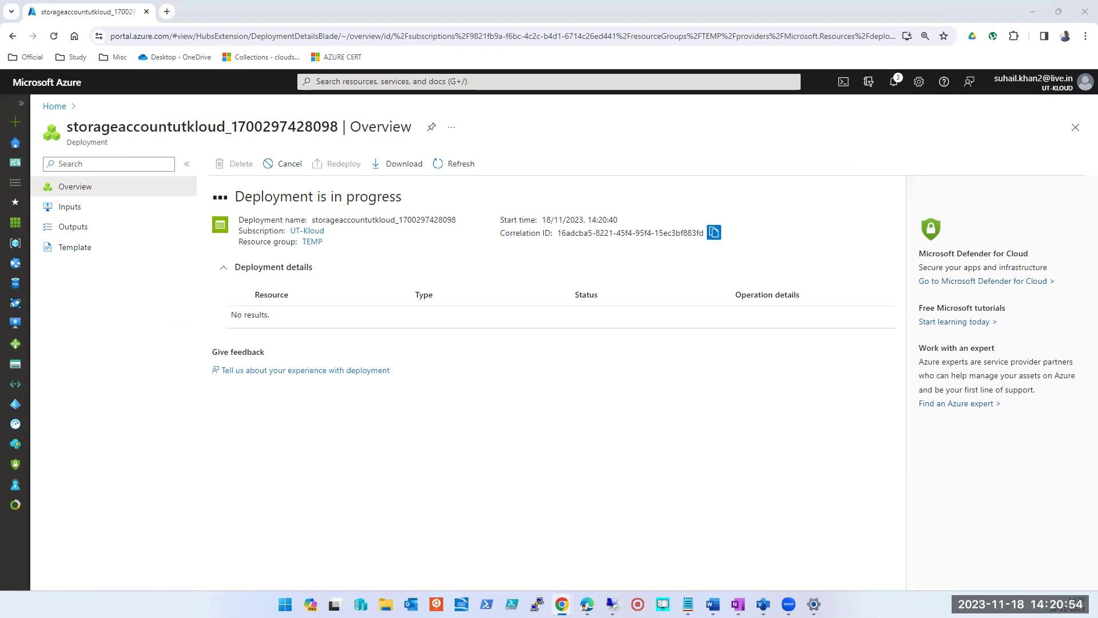
double_click(420, 9)
double_click(492, 248)
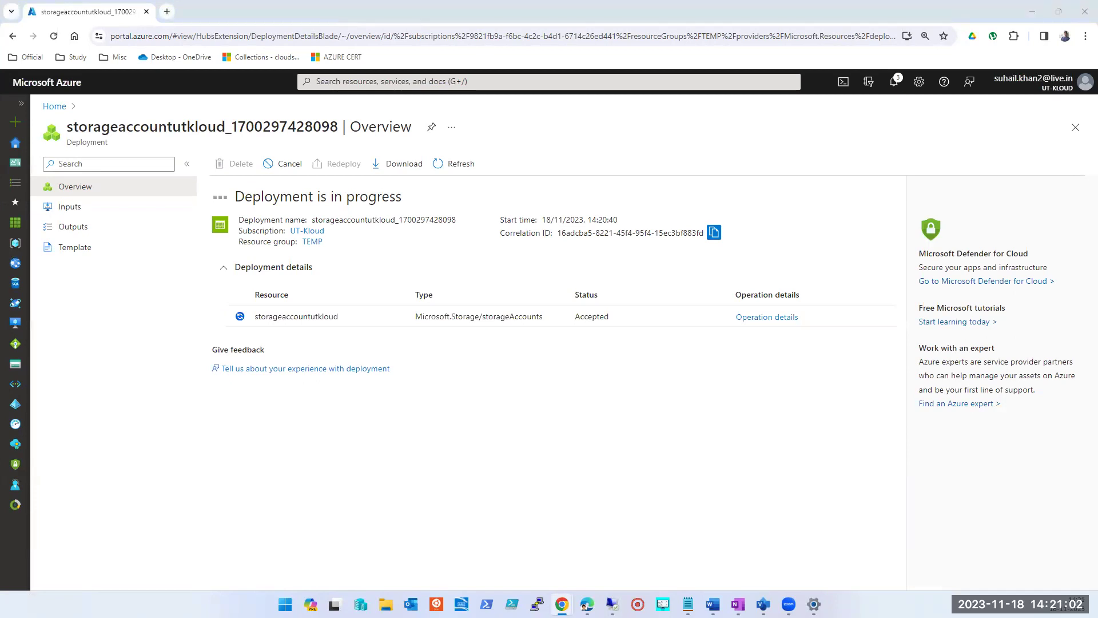
- Duplicate the deployment page in a second browser tab and open the deployed storageaccountutkloud resource from it
right_click(99, 9)
click(153, 109)
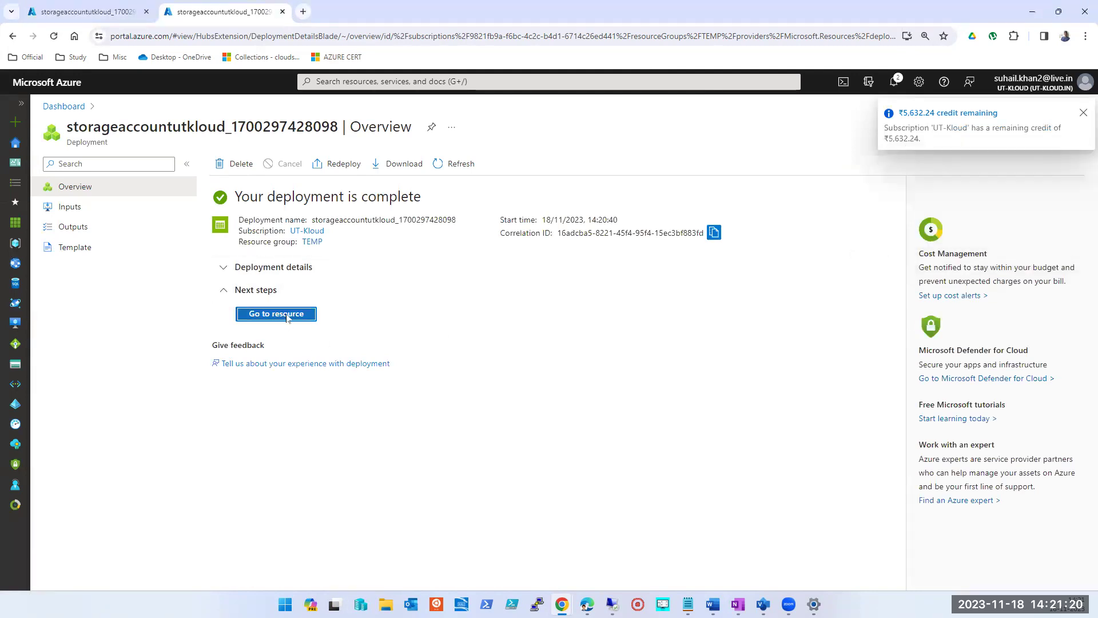
click(288, 314)
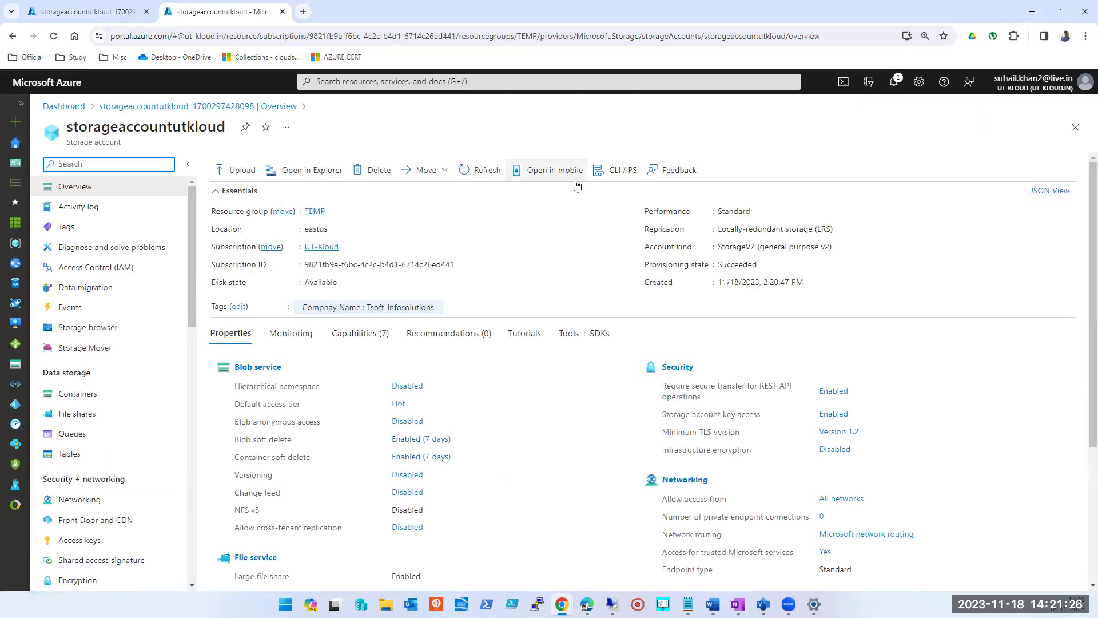
- Open the configuration settings of storageaccountutkloud and review them down to the large file shares option
scroll(113, 328, down, 2)
scroll(113, 328, down, 3)
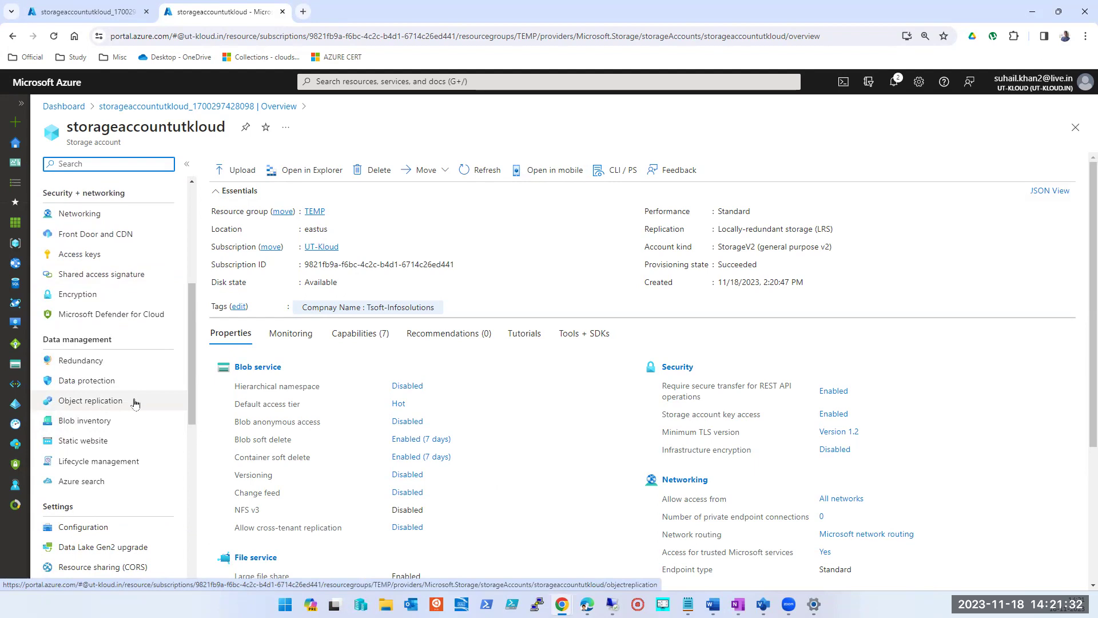
scroll(132, 406, down, 2)
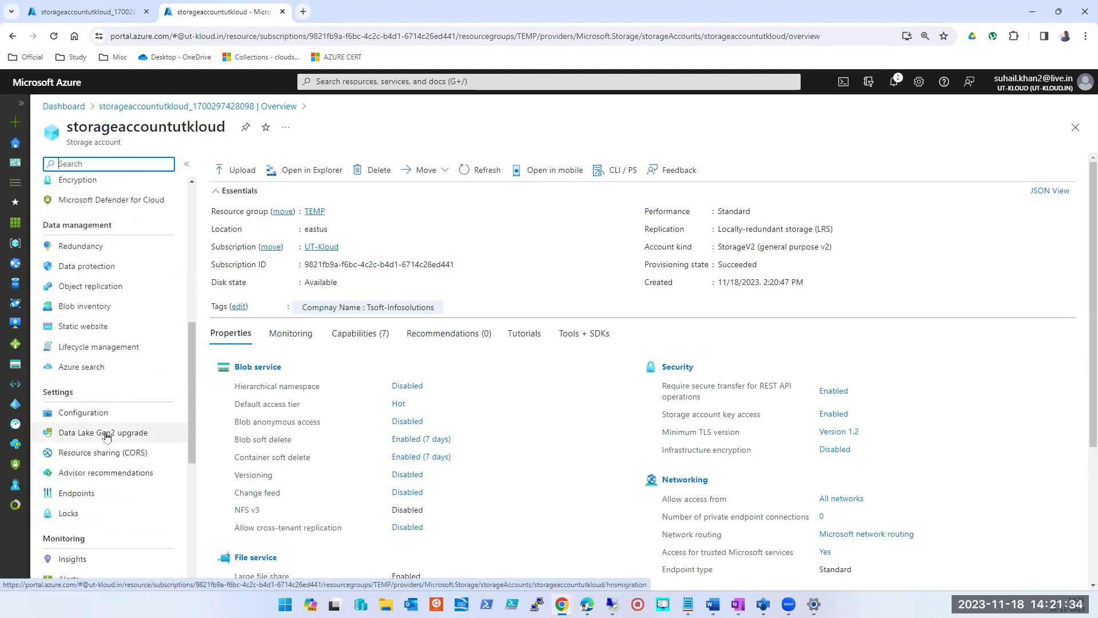
click(90, 420)
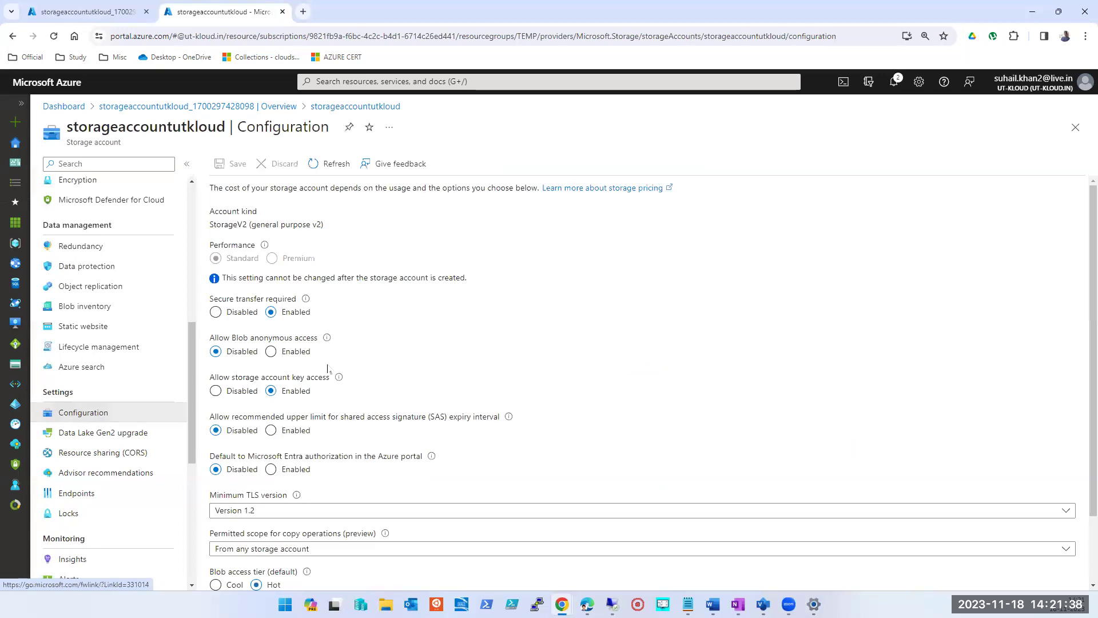
scroll(327, 368, down, 2)
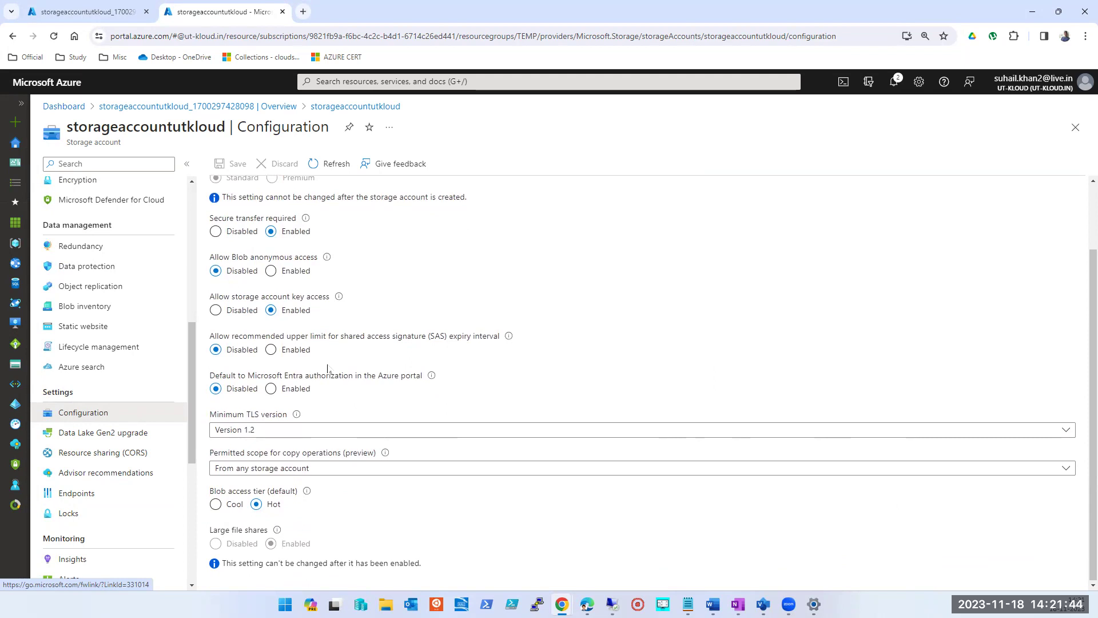
scroll(327, 368, up, 2)
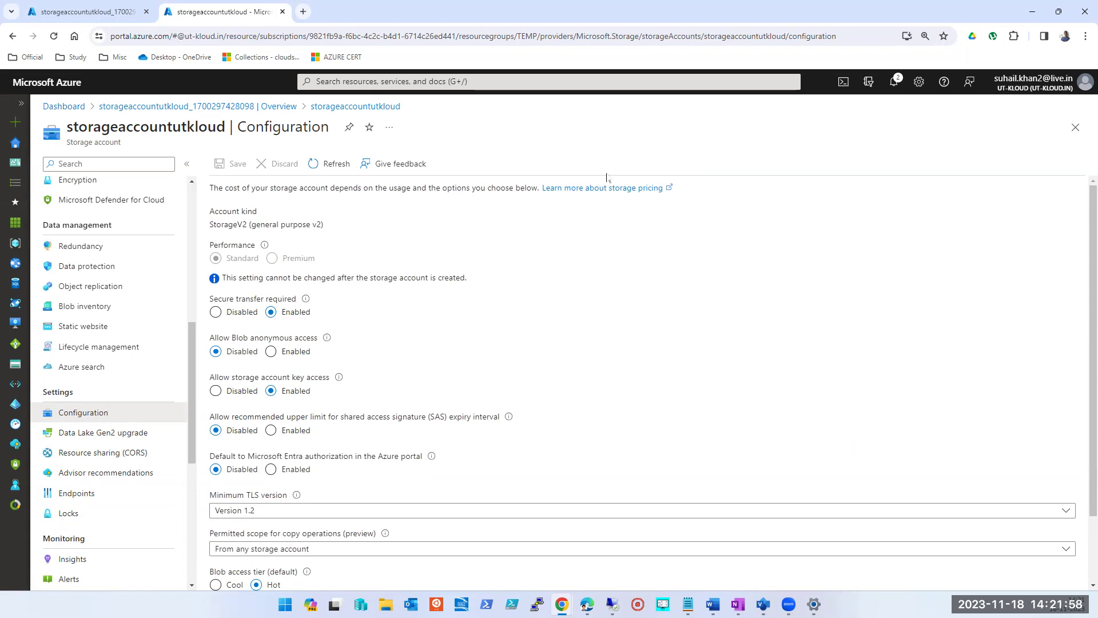
- Open the redundancy settings of storageaccountutkloud and try the GRS, RA-GRS and Zone-redundant storage (ZRS) options in turn without saving
mouse_move(114, 241)
mouse_down()
mouse_move(40, 258)
mouse_move(32, 243)
mouse_move(119, 239)
mouse_up()
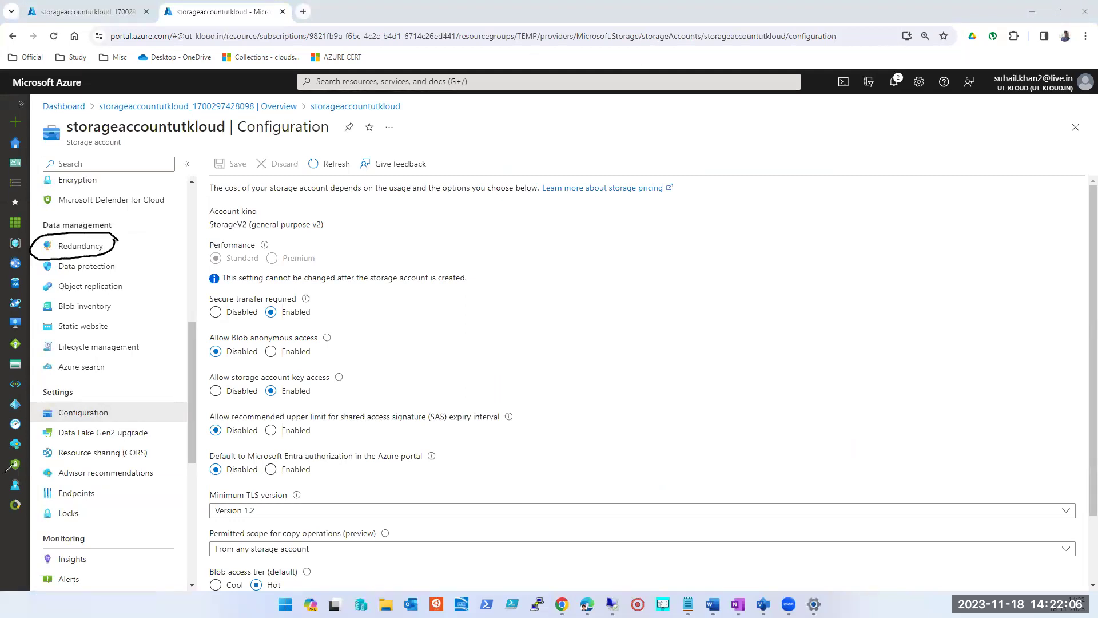
click(71, 247)
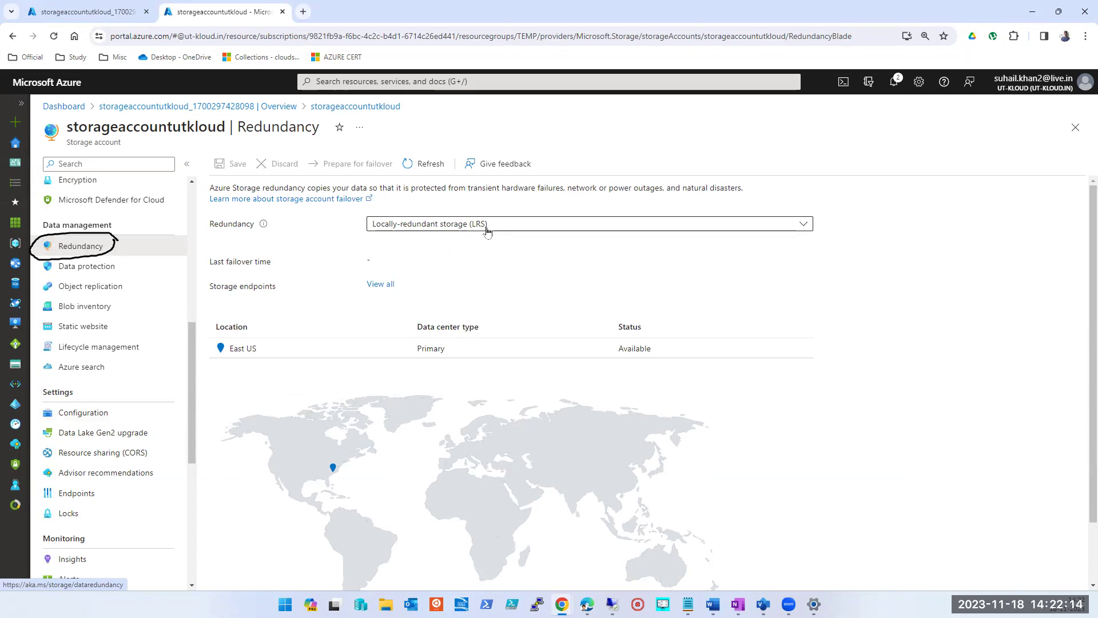
click(487, 230)
click(493, 259)
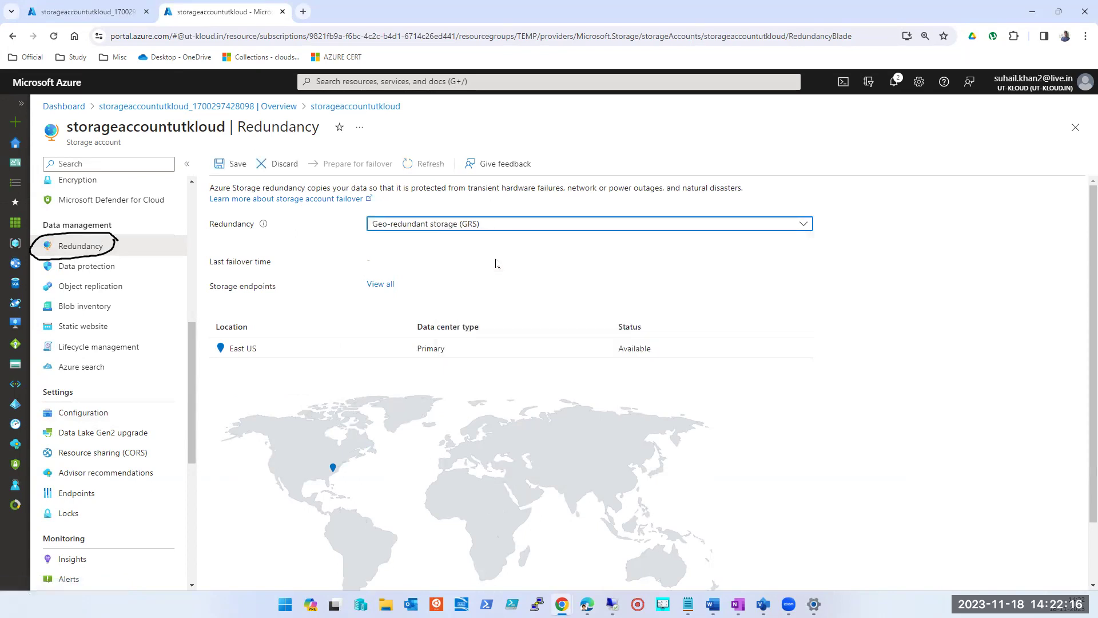
click(499, 229)
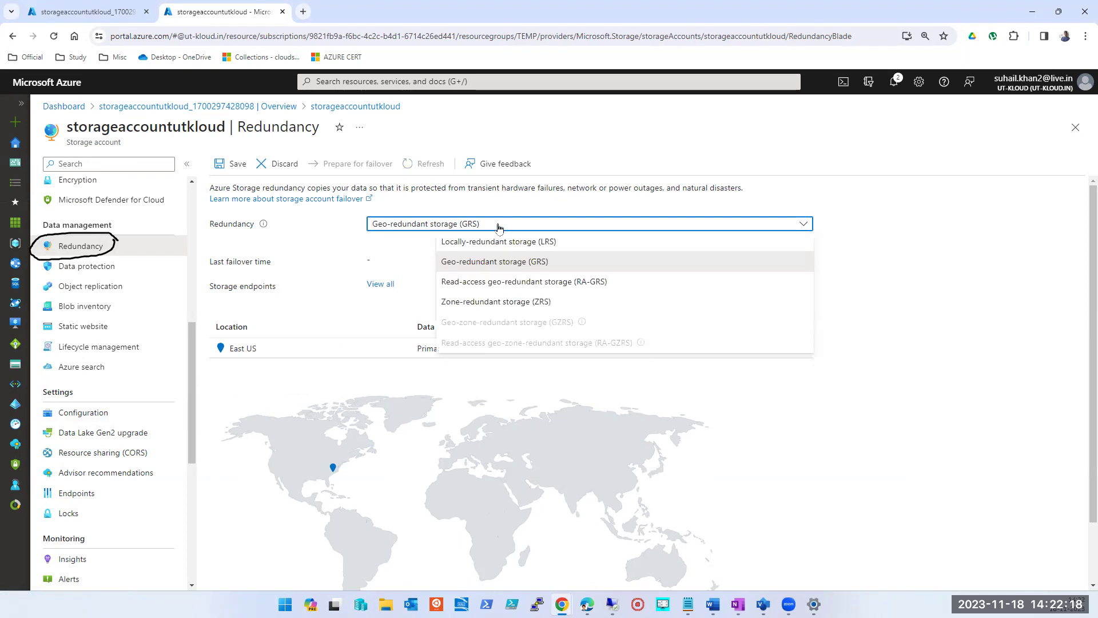
click(500, 280)
click(502, 226)
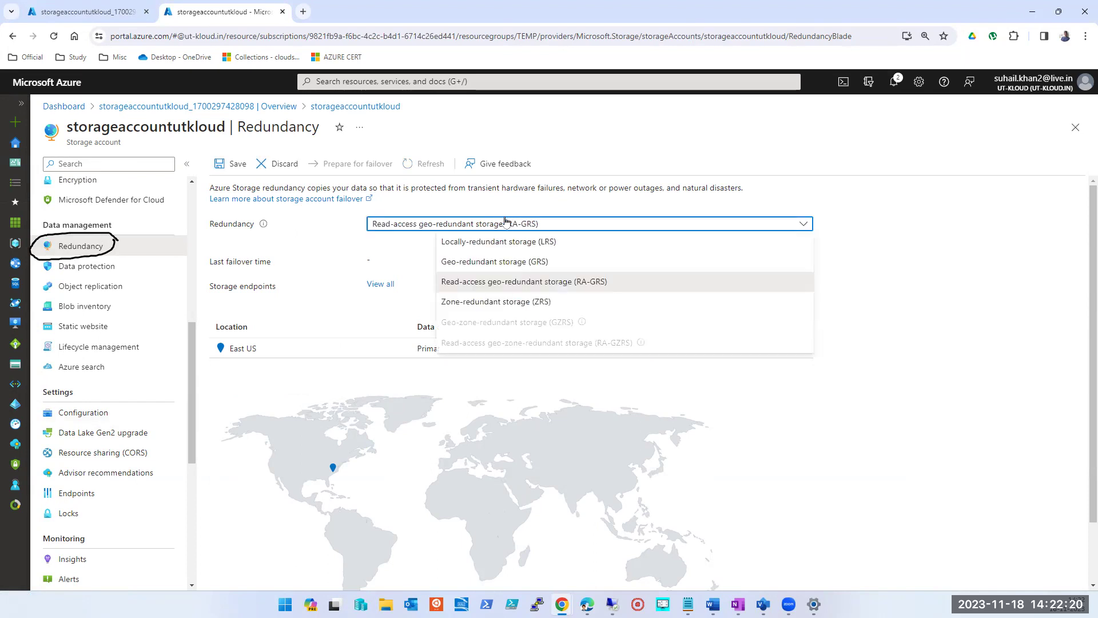
click(504, 298)
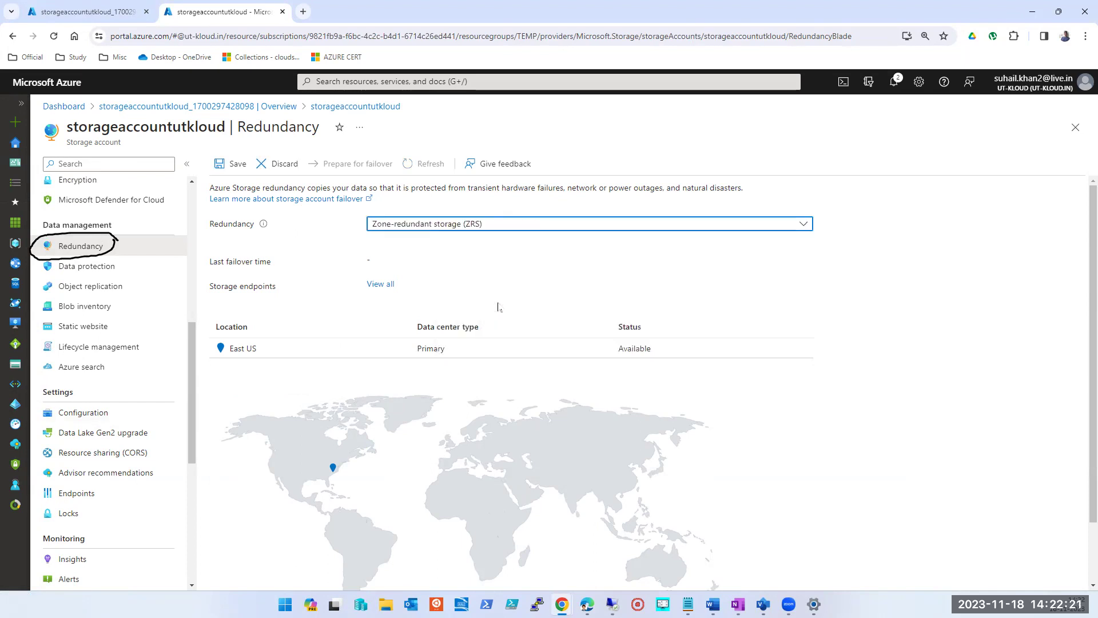
- Select Geo-redundant storage (GRS), look over the data center location map, and set the redundancy back to Locally-redundant storage (LRS)
click(506, 225)
click(504, 261)
scroll(894, 418, down, 2)
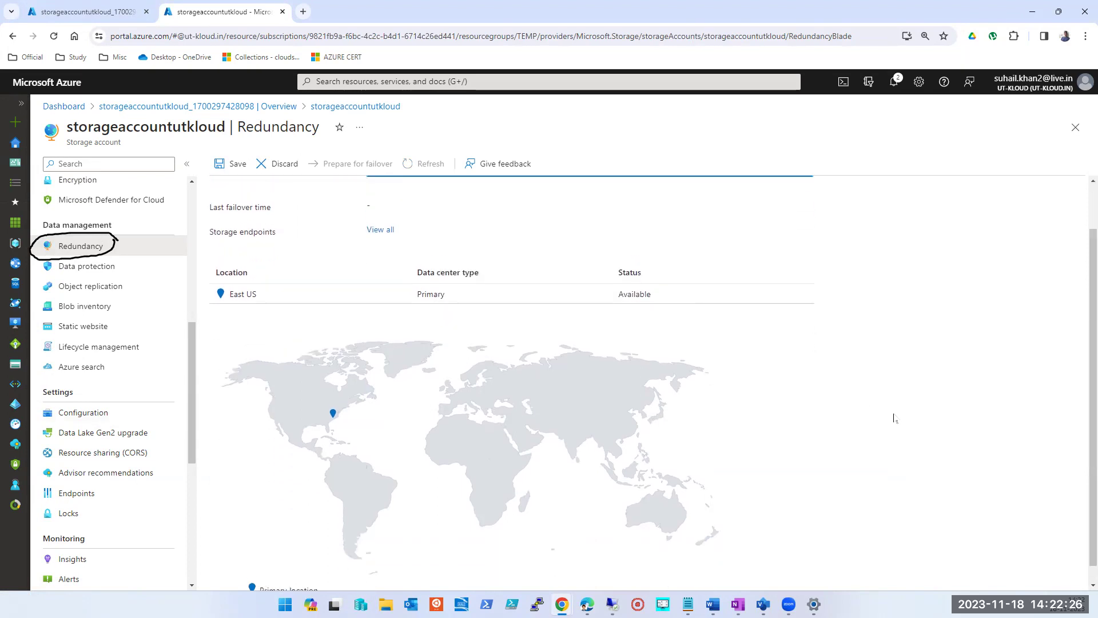
scroll(894, 419, up, 2)
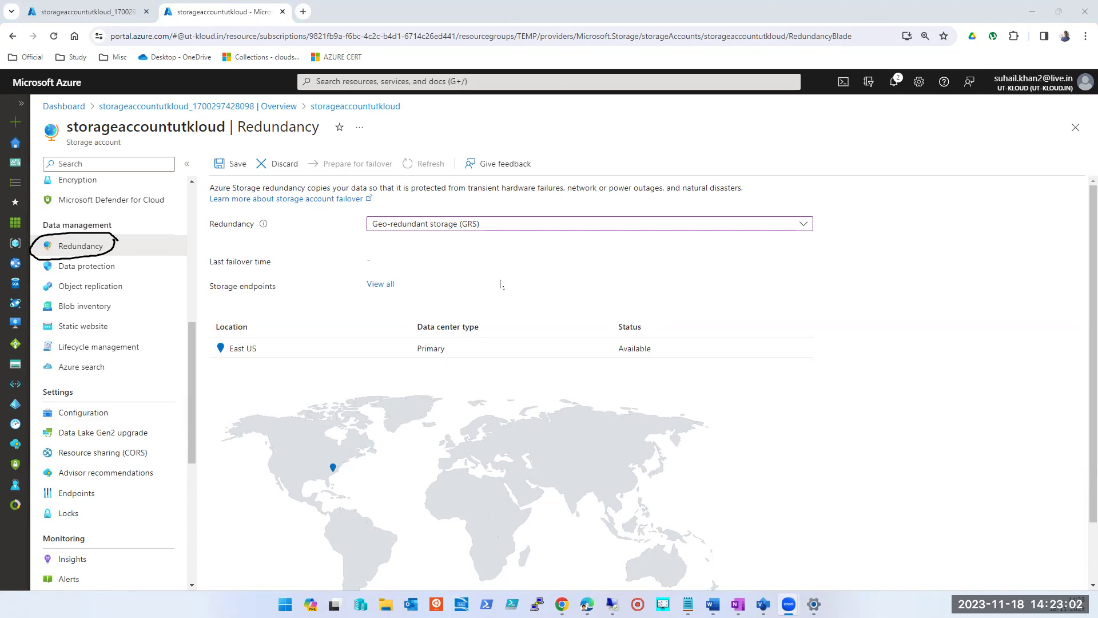
click(466, 225)
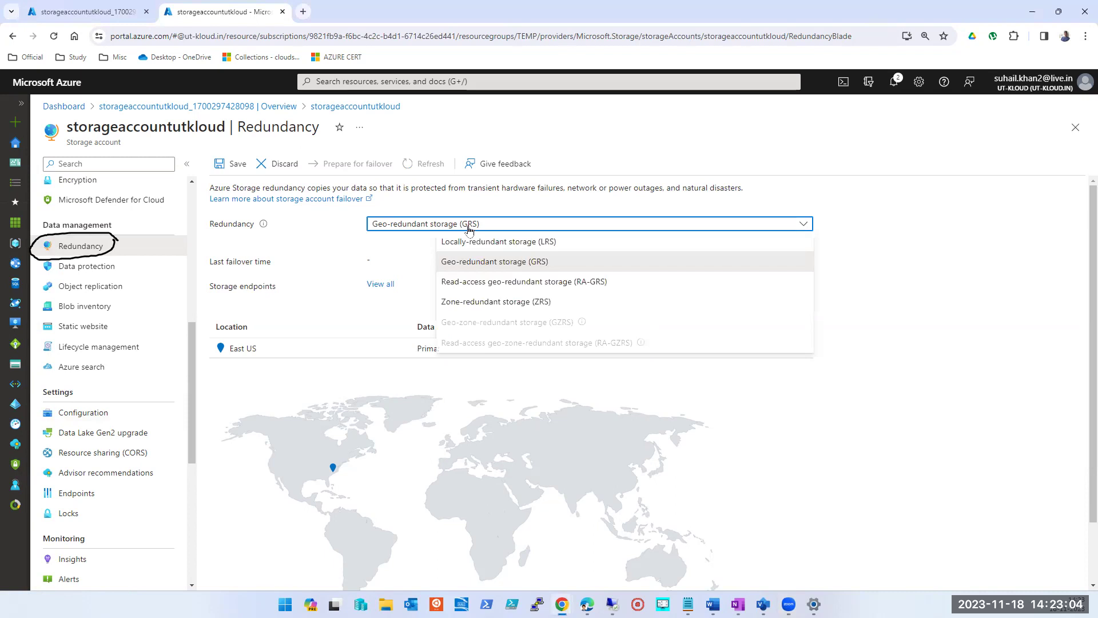
click(473, 249)
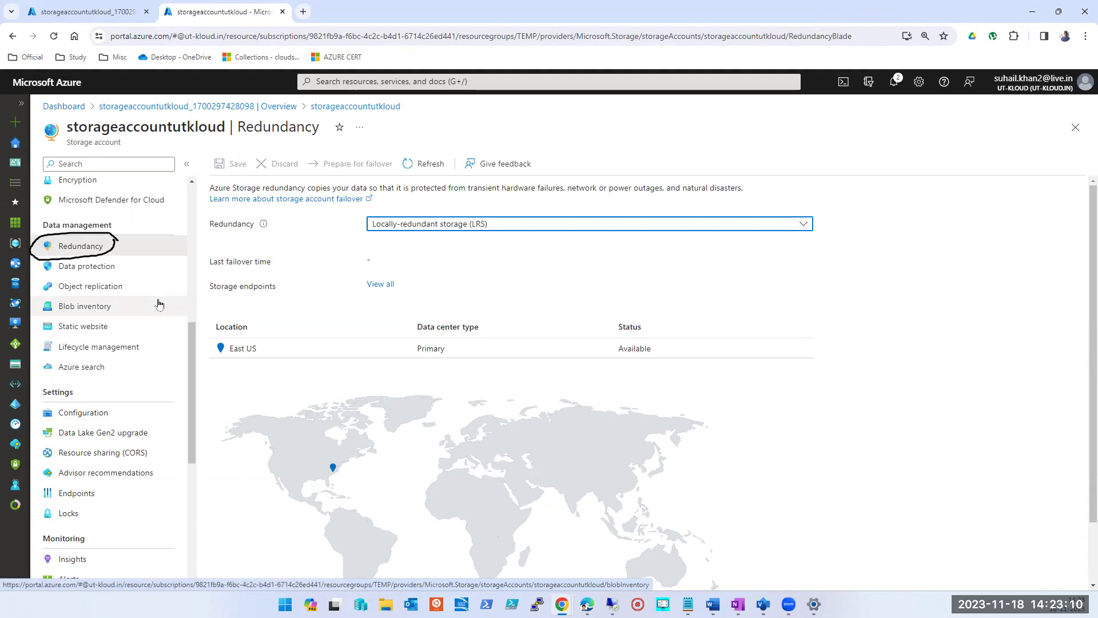
- Switch the redundancy to GRS once more and return it to LRS without saving
click(480, 227)
click(482, 260)
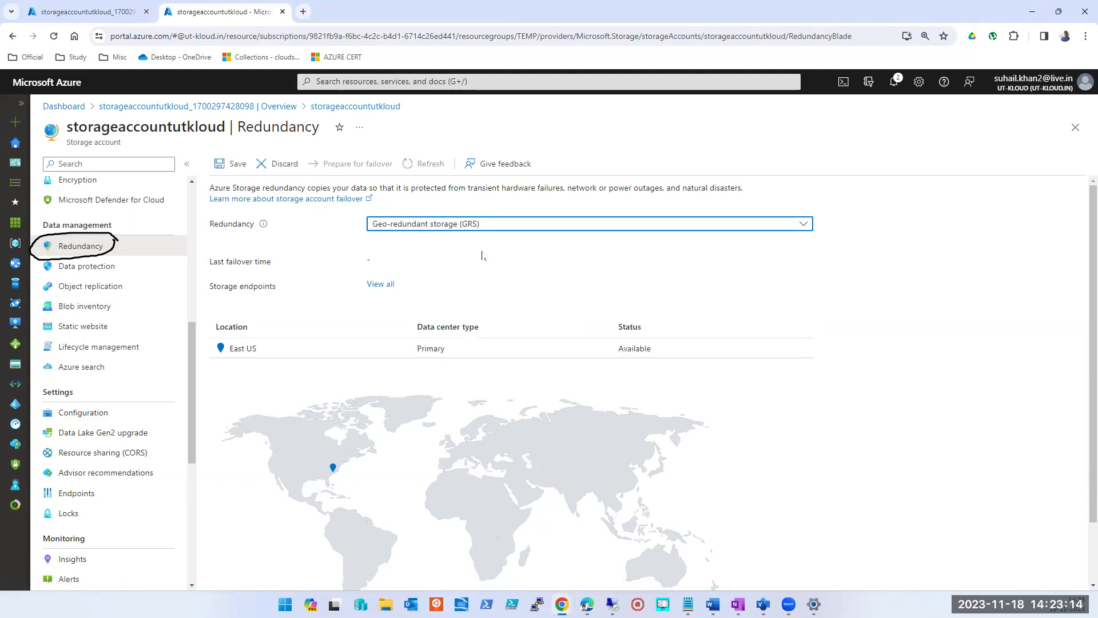
click(488, 225)
click(490, 227)
click(490, 227)
click(488, 242)
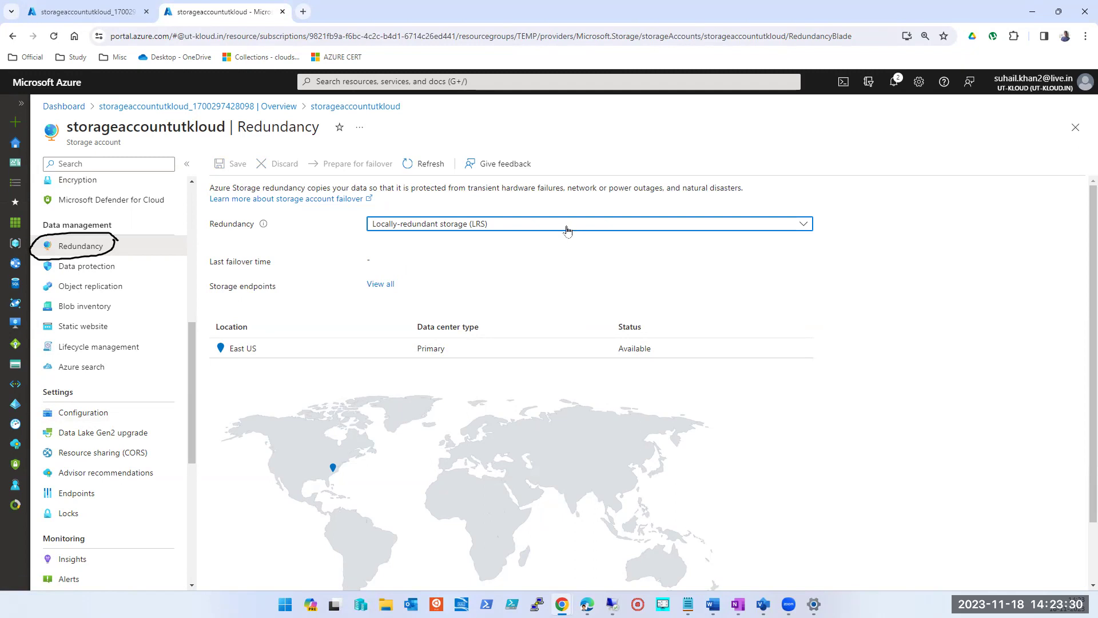
- Return to the configuration settings of storageaccountutkloud and check whether the large file shares option can be changed
click(94, 413)
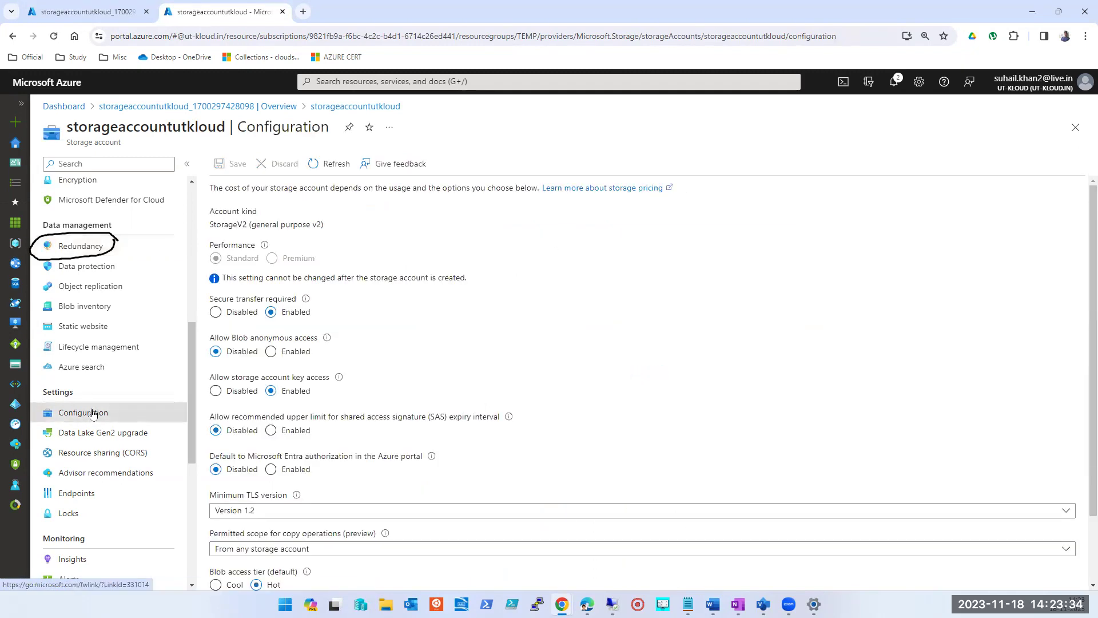
scroll(778, 374, down, 1)
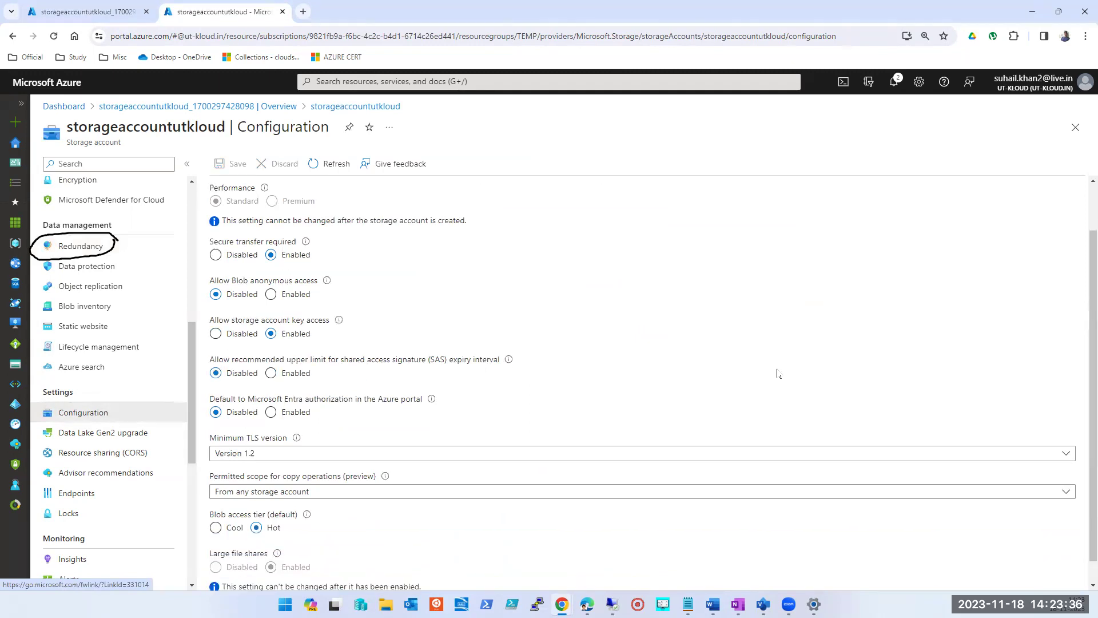
scroll(778, 373, down, 1)
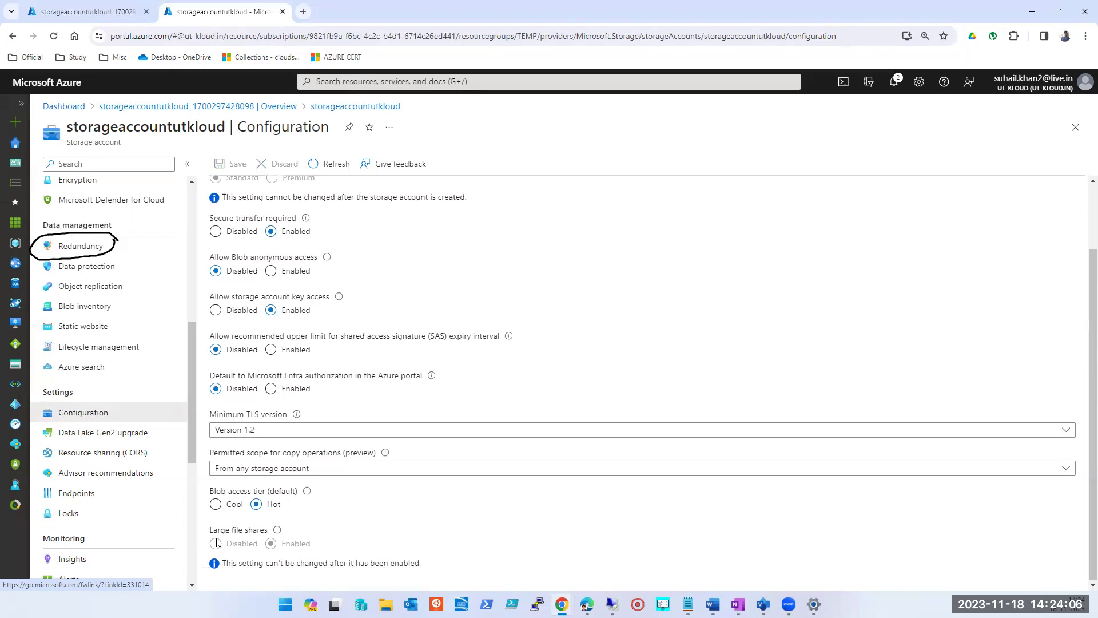
scroll(229, 512, up, 2)
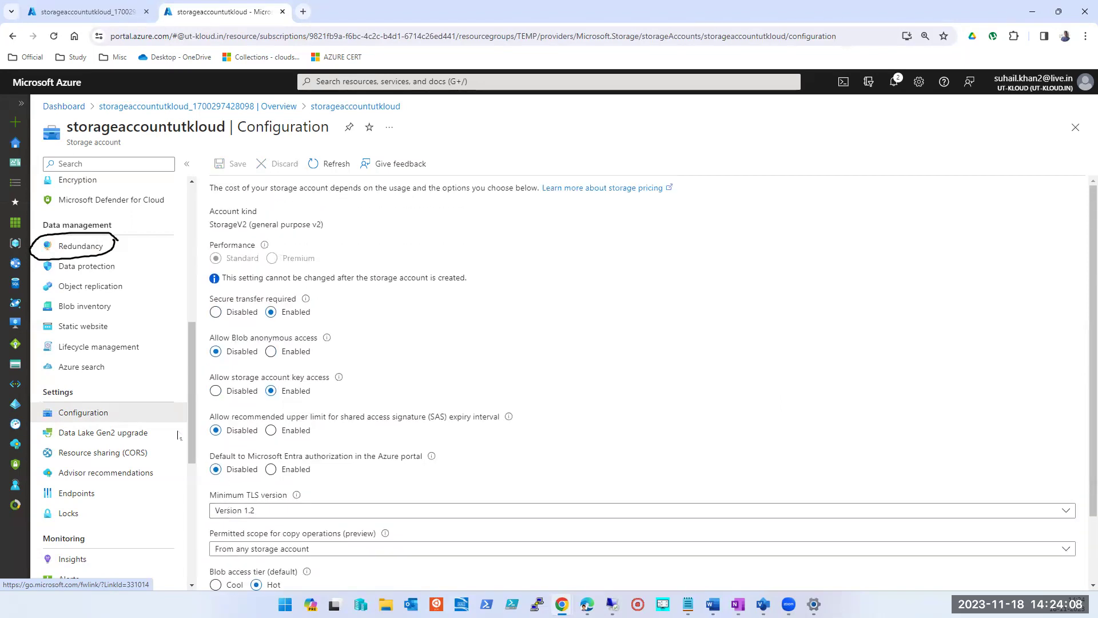
- Try to change the redundancy of storageaccountutkloud to Geo-redundant storage (GRS) and save it
click(85, 250)
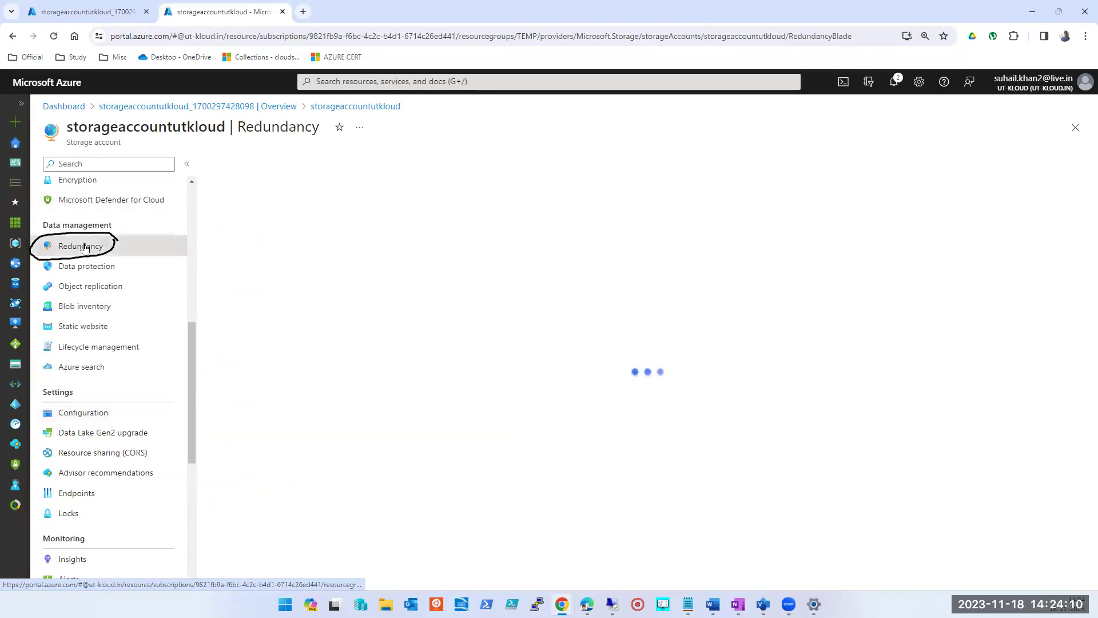
click(458, 224)
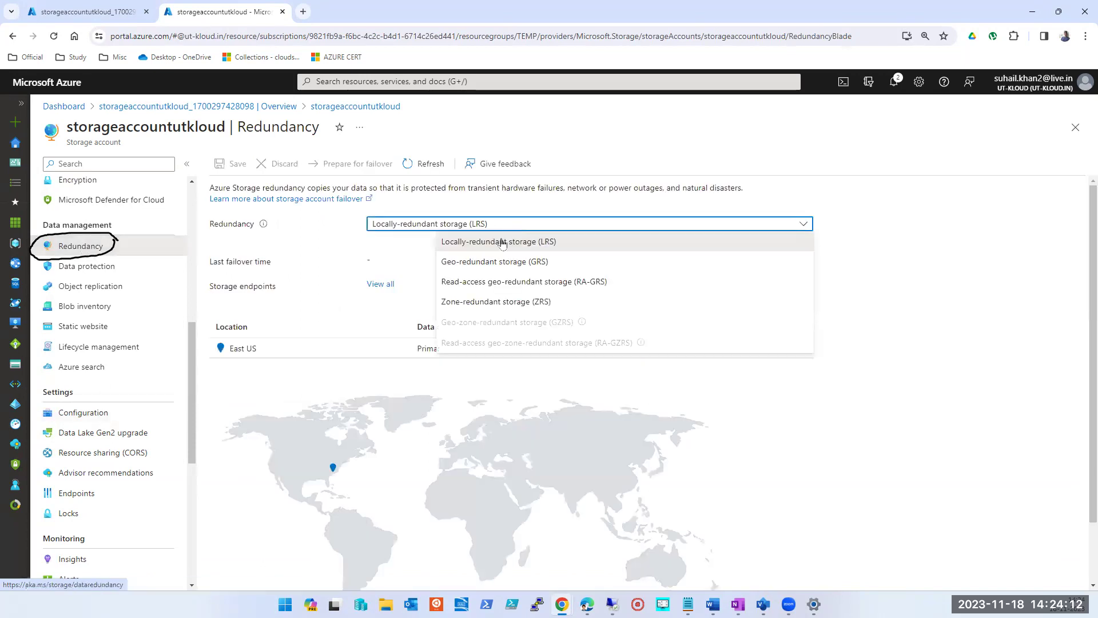
click(483, 255)
click(247, 165)
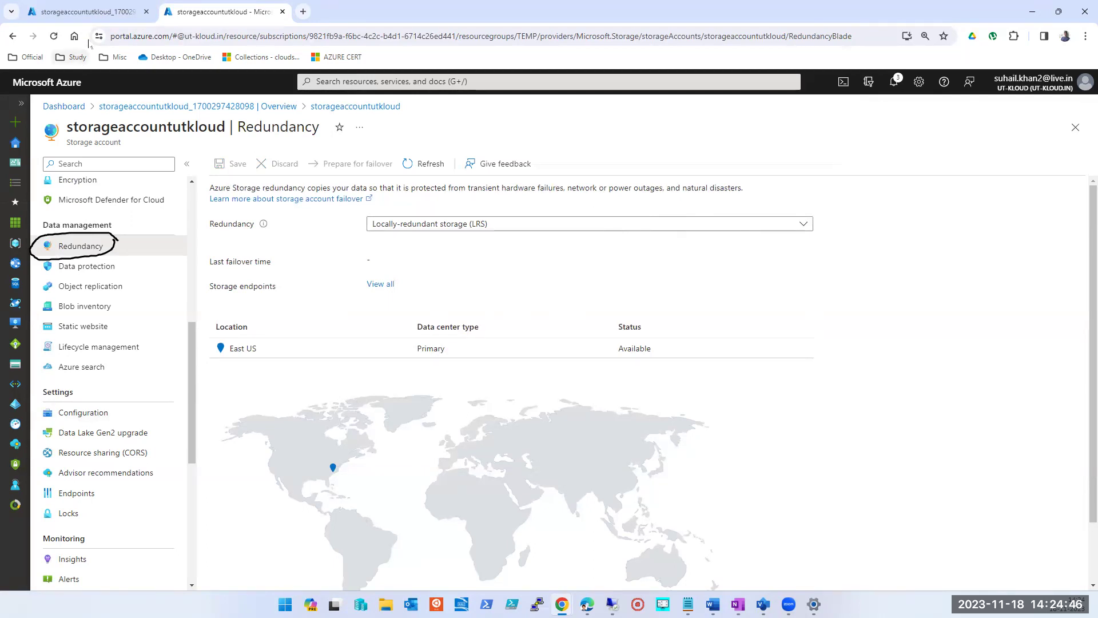
- Go back to the first browser tab and open utkloustorageaccount2 from the storage accounts list
click(95, 8)
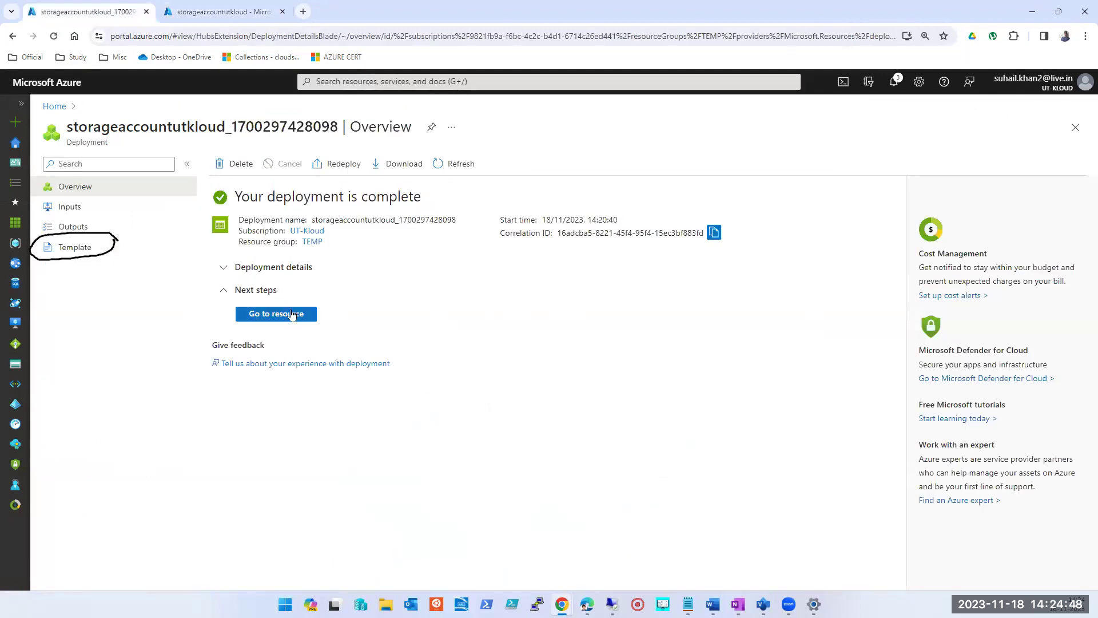
click(360, 82)
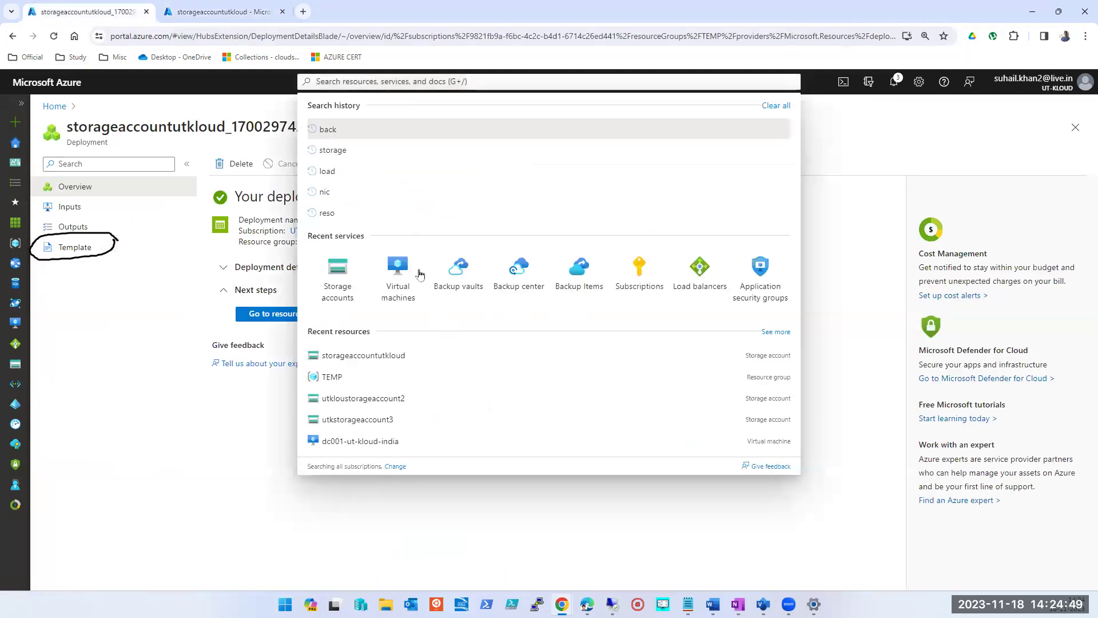
click(343, 284)
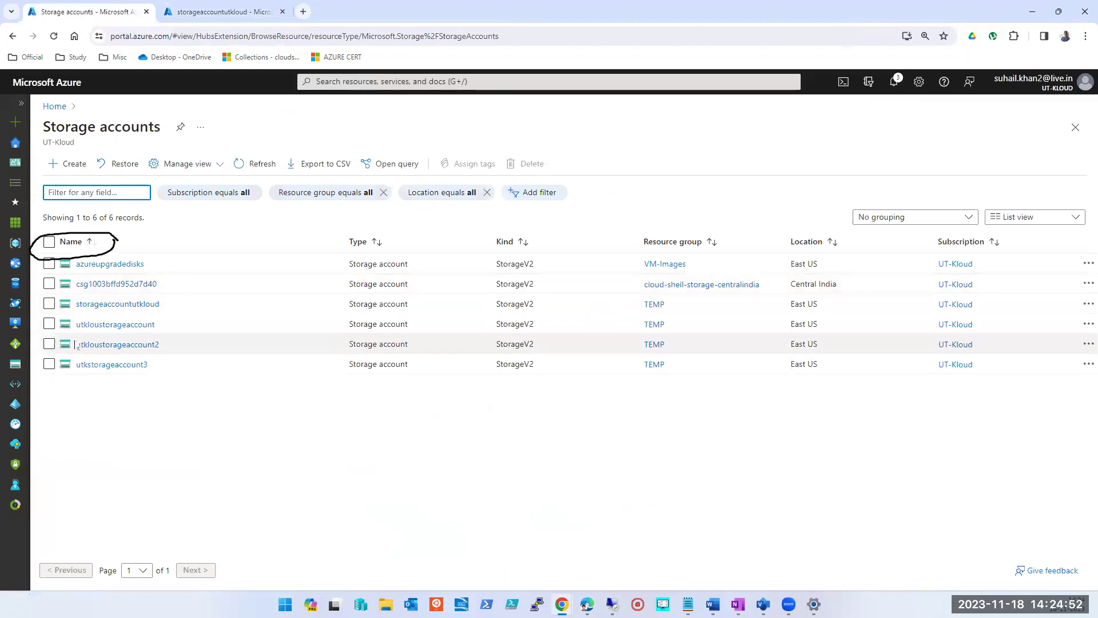
click(85, 342)
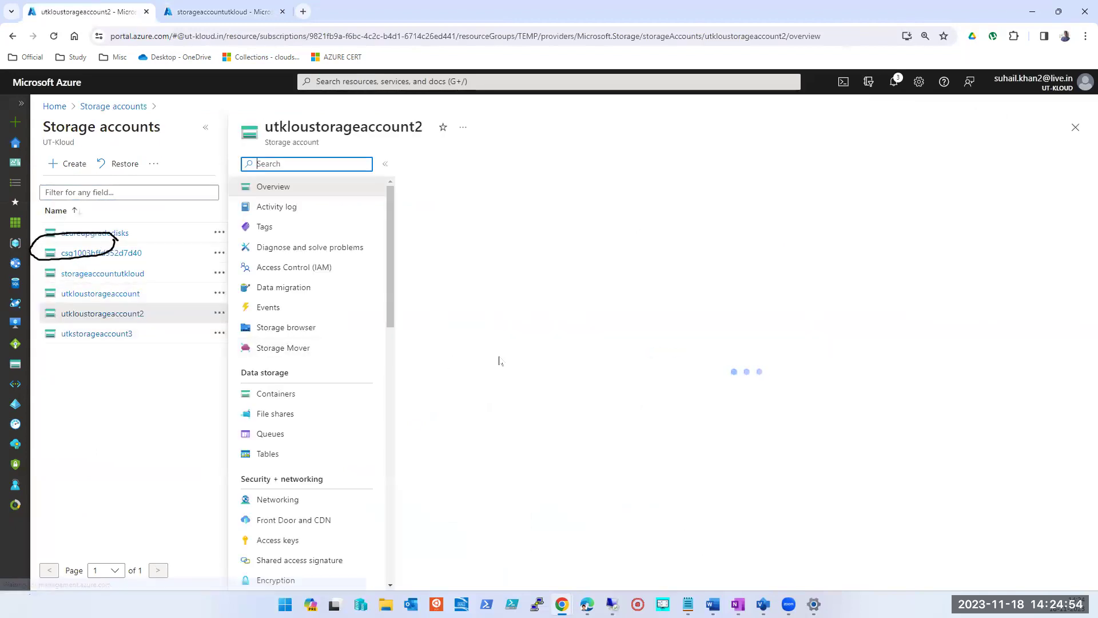
- Open the configuration settings of utkloustorageaccount2 and examine its large file shares option
scroll(290, 394, down, 5)
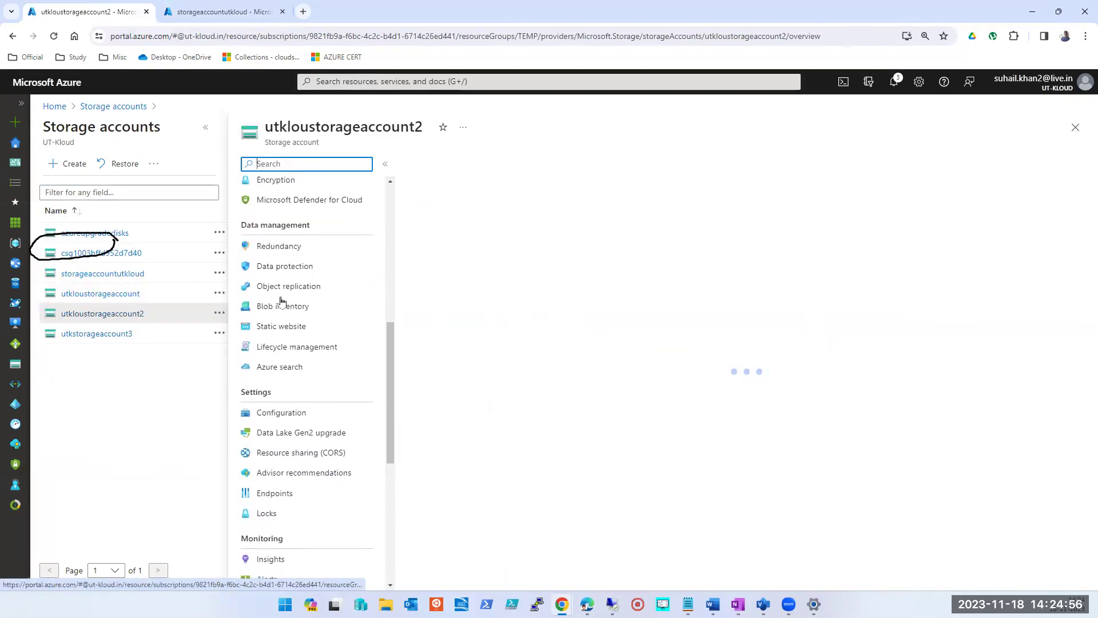
scroll(275, 282, up, 2)
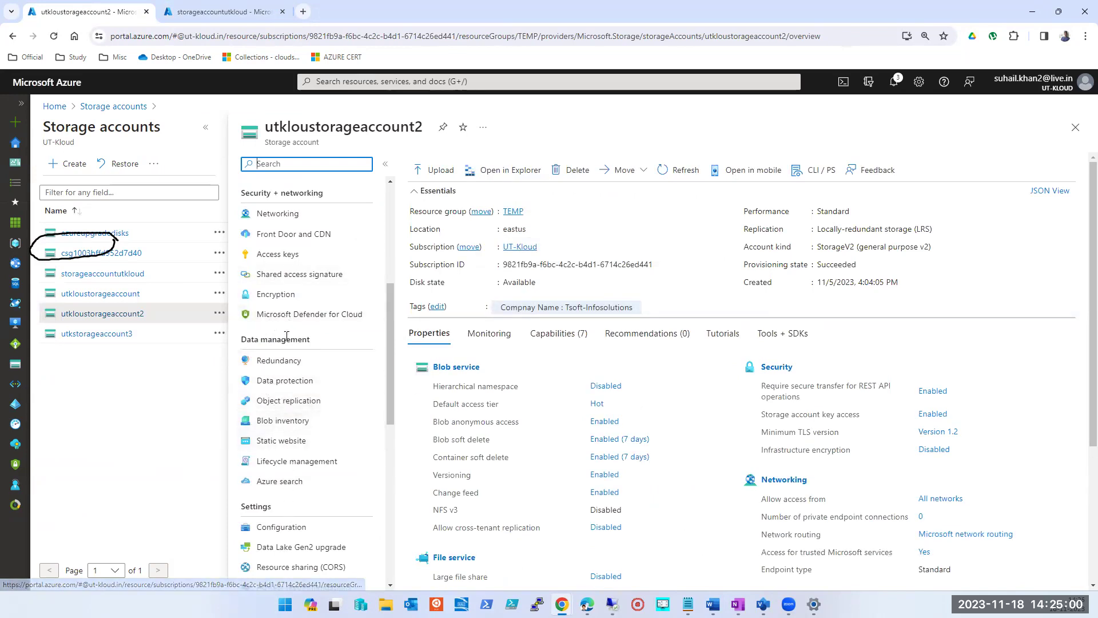
scroll(287, 336, down, 1)
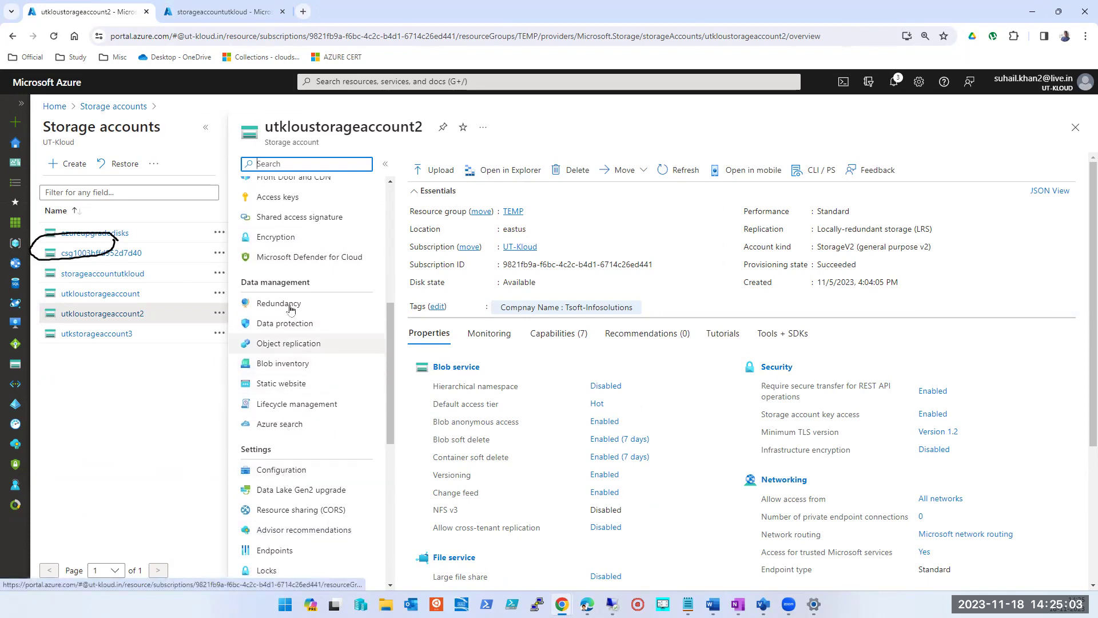
click(273, 471)
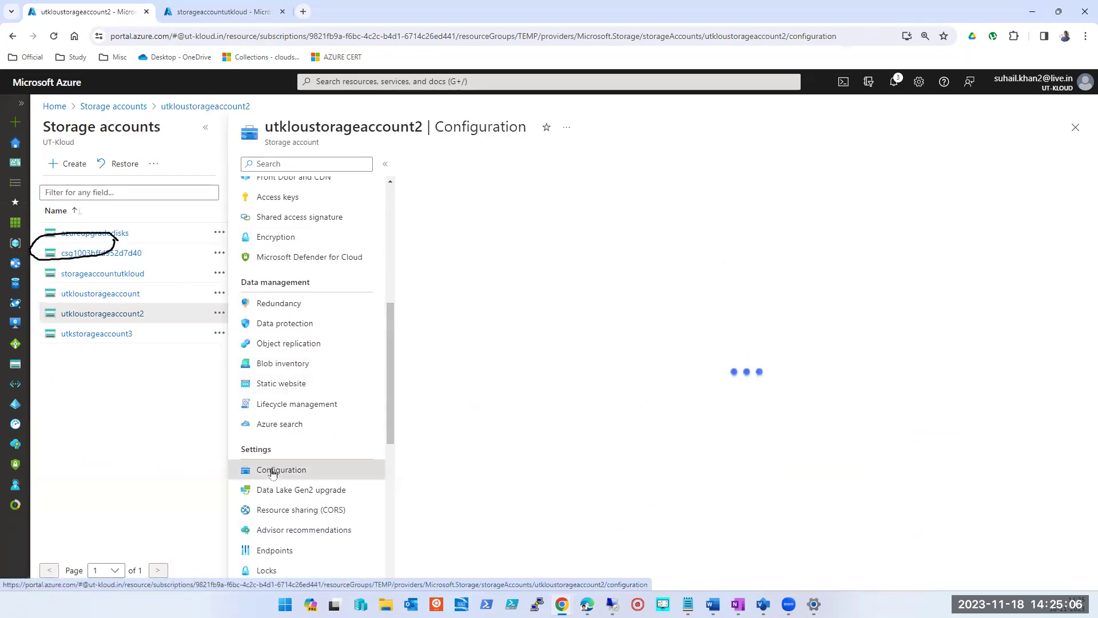
scroll(629, 467, down, 2)
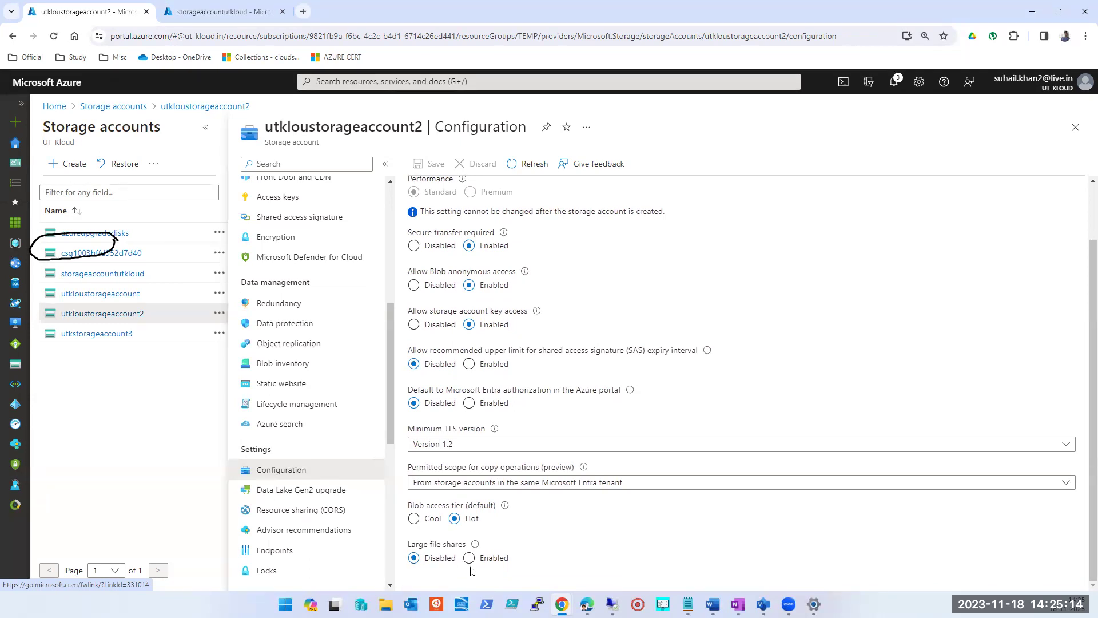
- Change the redundancy of utkloustorageaccount2 to Geo-redundant storage (GRS), save it, and review its primary and secondary locations on the map
click(279, 305)
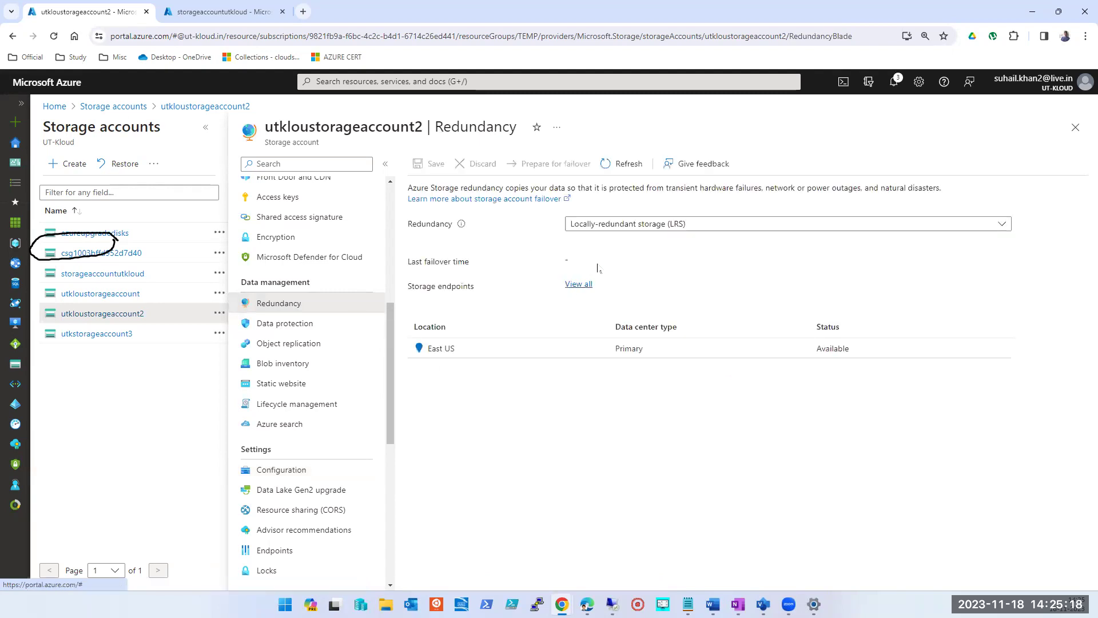
click(625, 230)
click(661, 272)
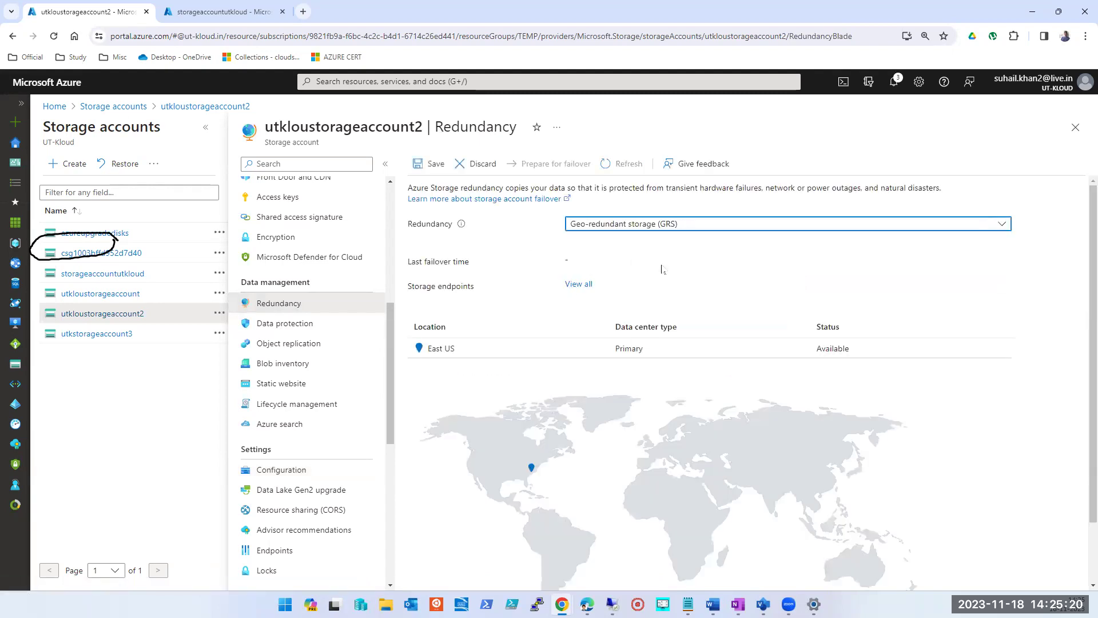
click(428, 165)
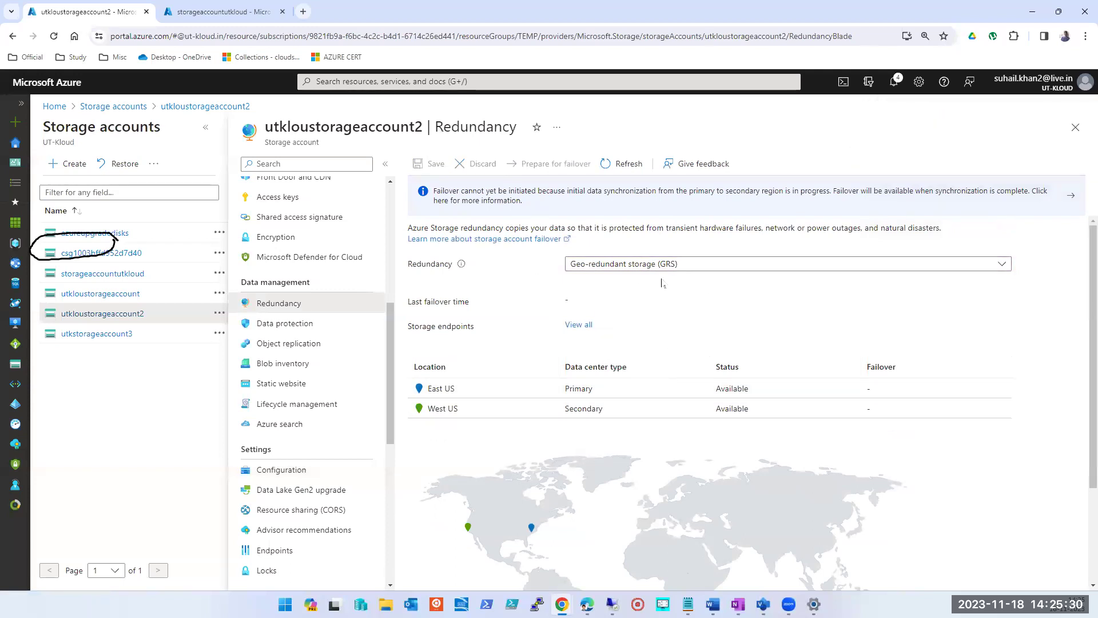
scroll(662, 283, down, 3)
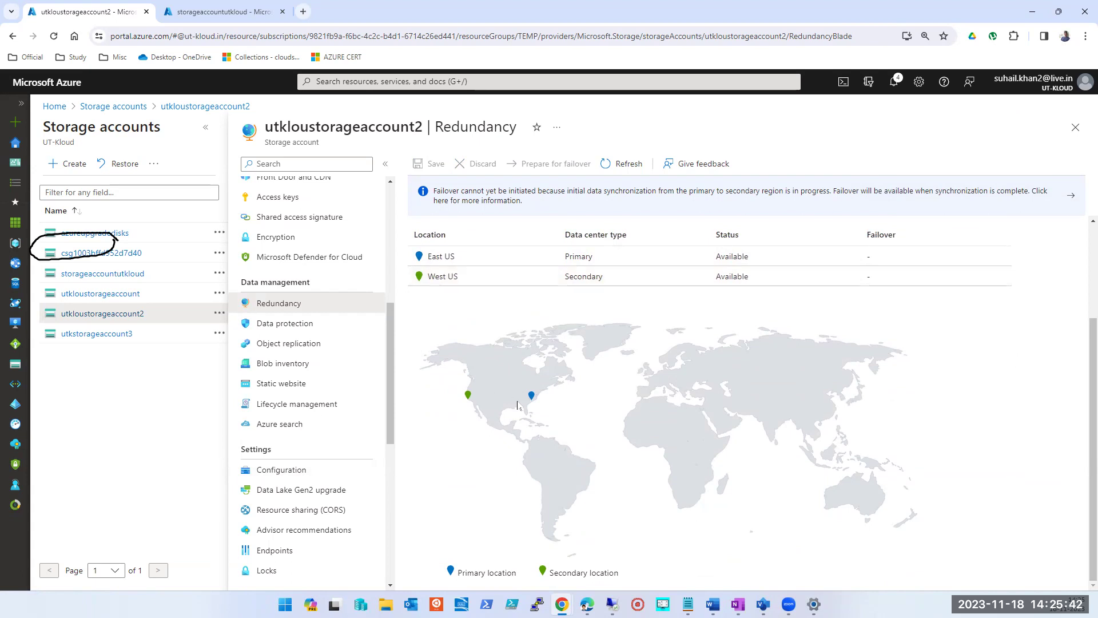
- Switch to the OneNote page on Azure storage and backup and review the storage durability options diagram covering LRS, ZRS, GRS and RA-GRS
mouse_move(737, 604)
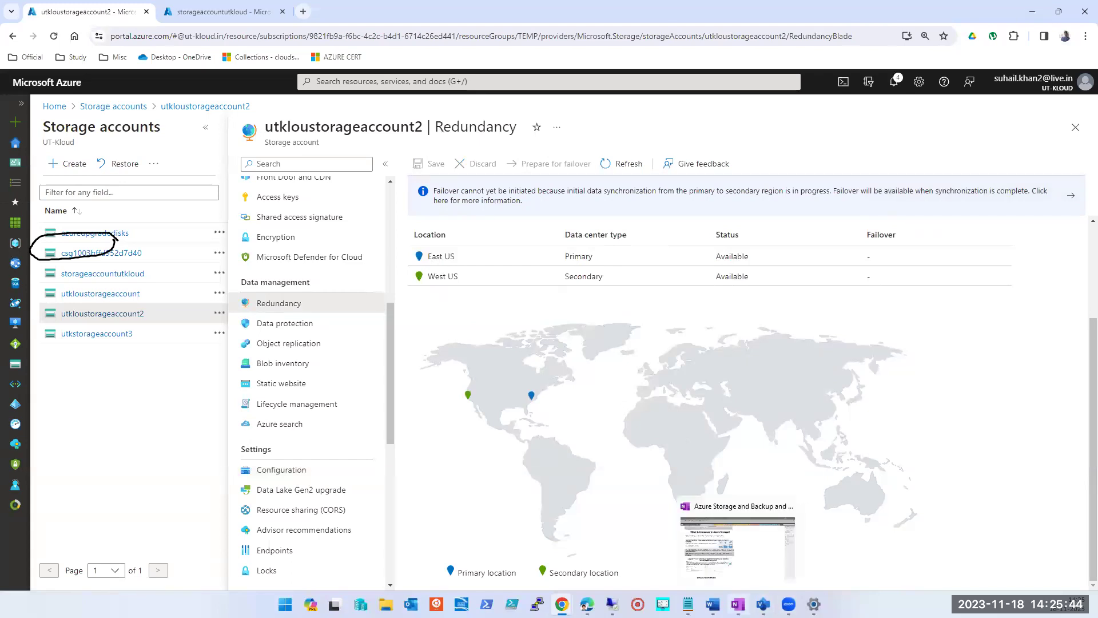
click(738, 543)
scroll(775, 292, up, 5)
scroll(773, 290, up, 20)
scroll(769, 288, up, 20)
scroll(822, 333, up, 5)
drag(993, 318, 990, 147)
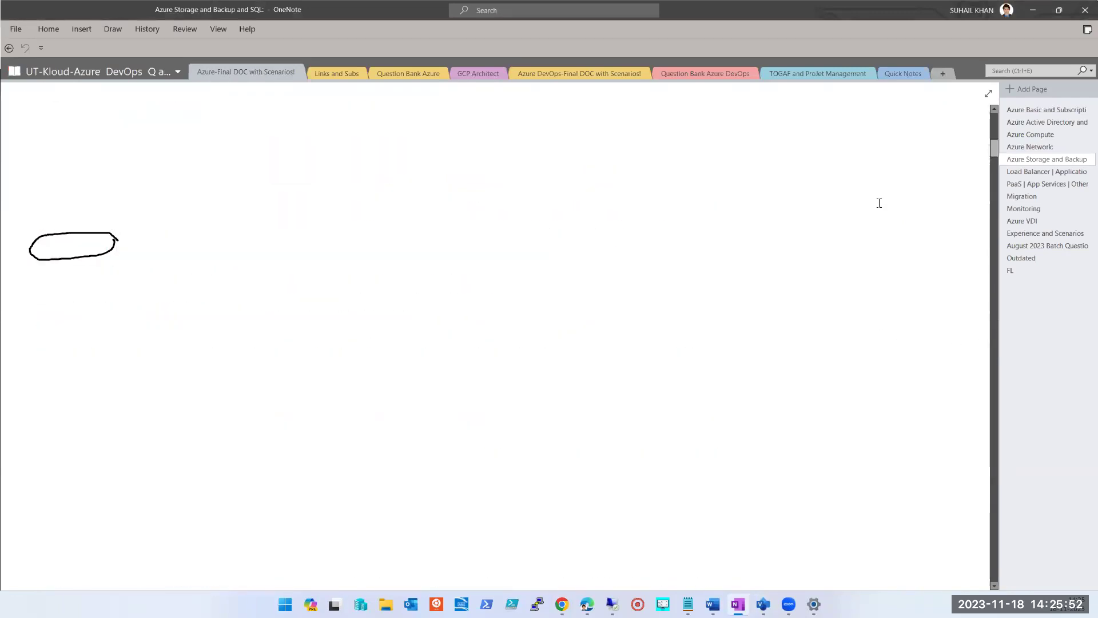
scroll(841, 243, down, 12)
scroll(840, 243, down, 15)
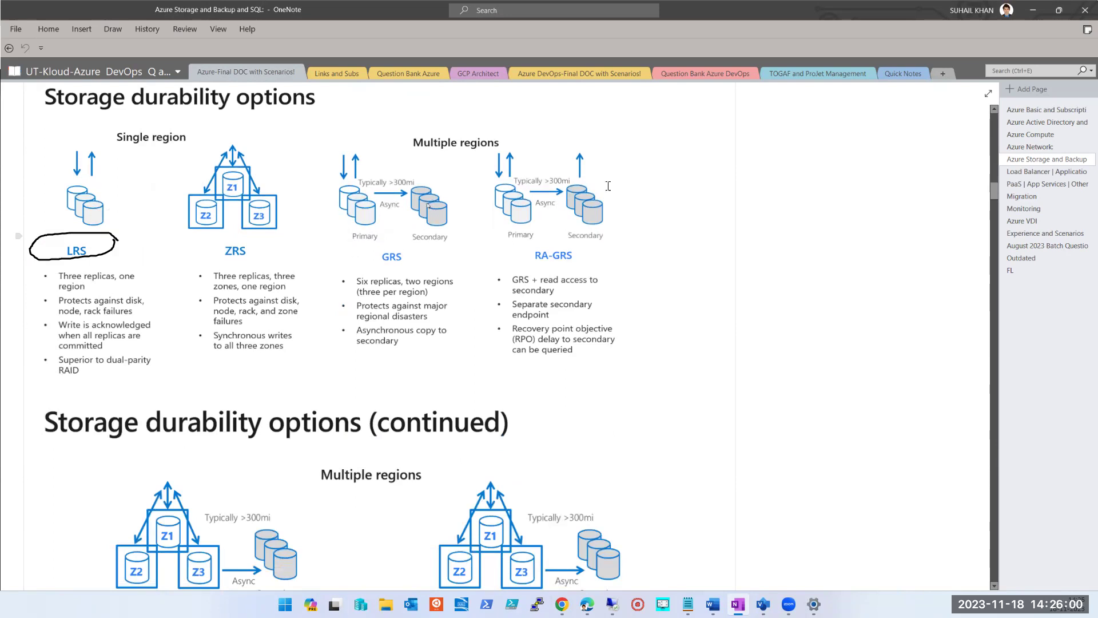
click(1033, 9)
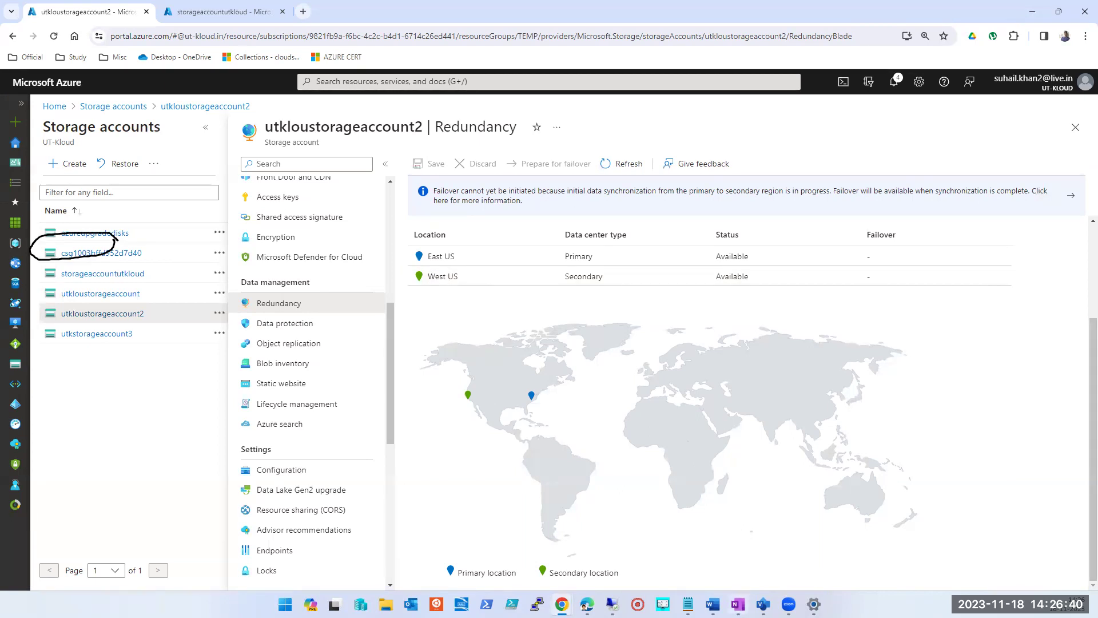
- Bring the OneNote notes back up and examine the Azure Region Pairs table
key(alt+Tab)
scroll(676, 452, down, 15)
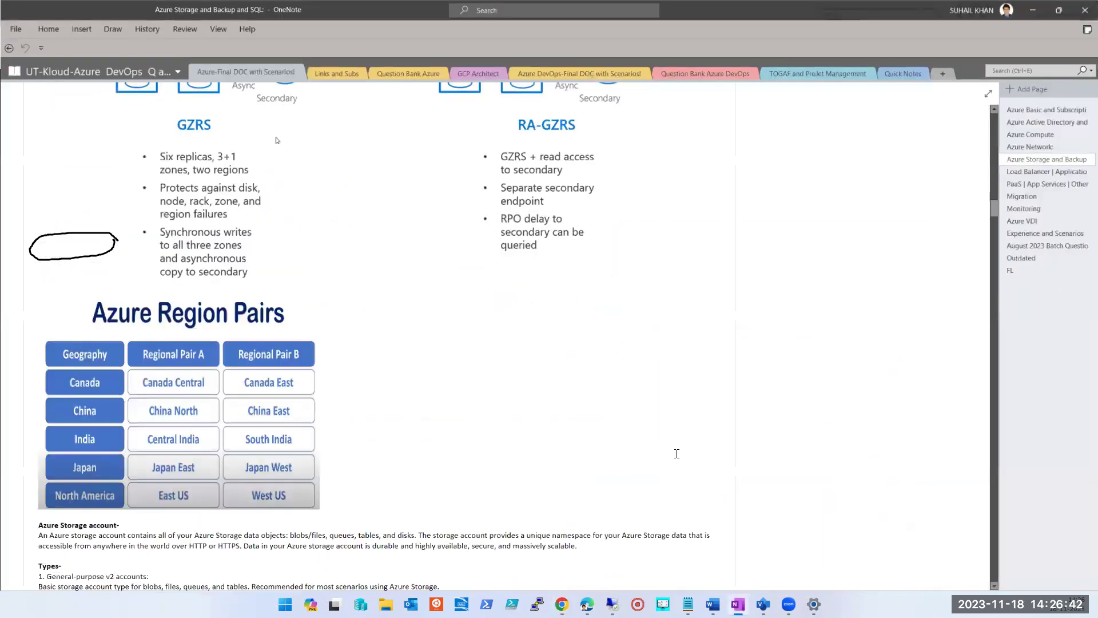
scroll(443, 353, up, 1)
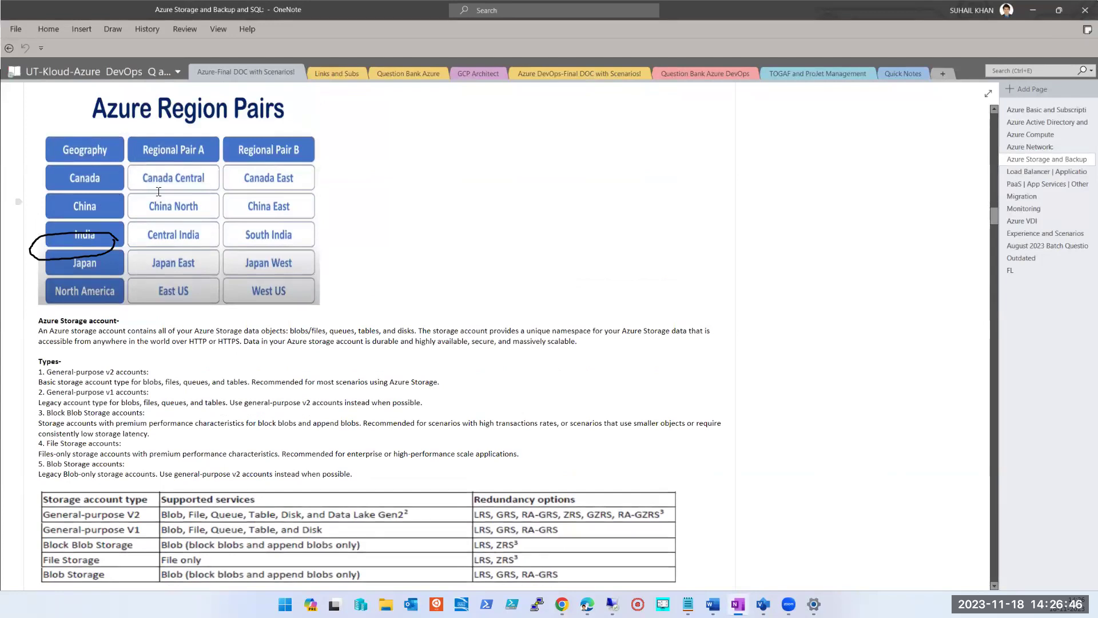
scroll(166, 194, up, 1)
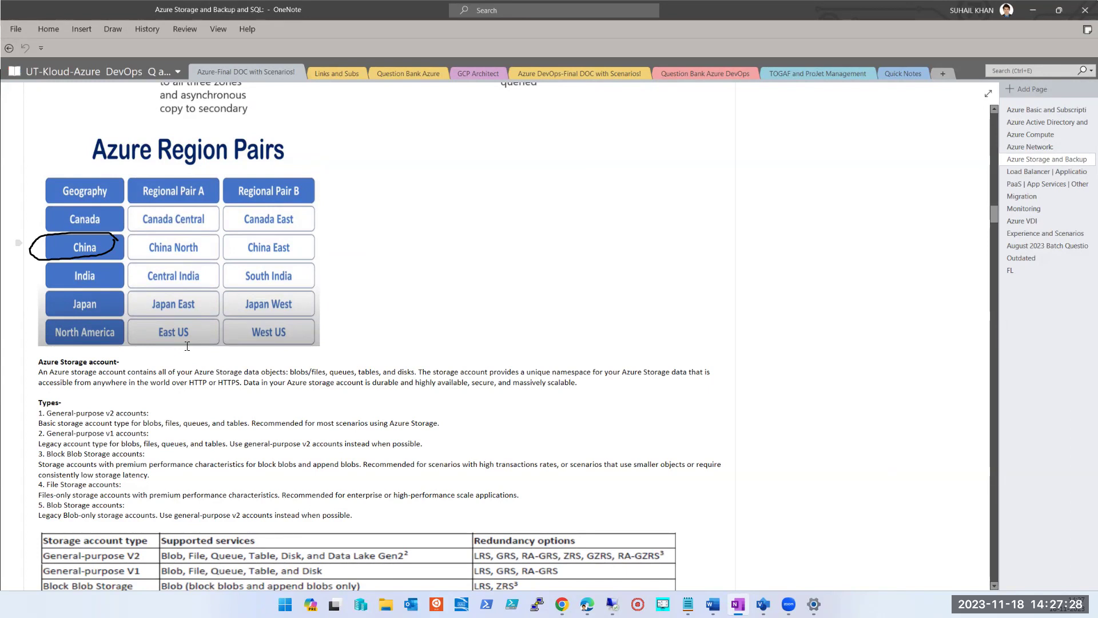
- Switch back to the Chrome window with utkloustorageaccount2 and search the web for Azure paired regions in a new tab
click(562, 604)
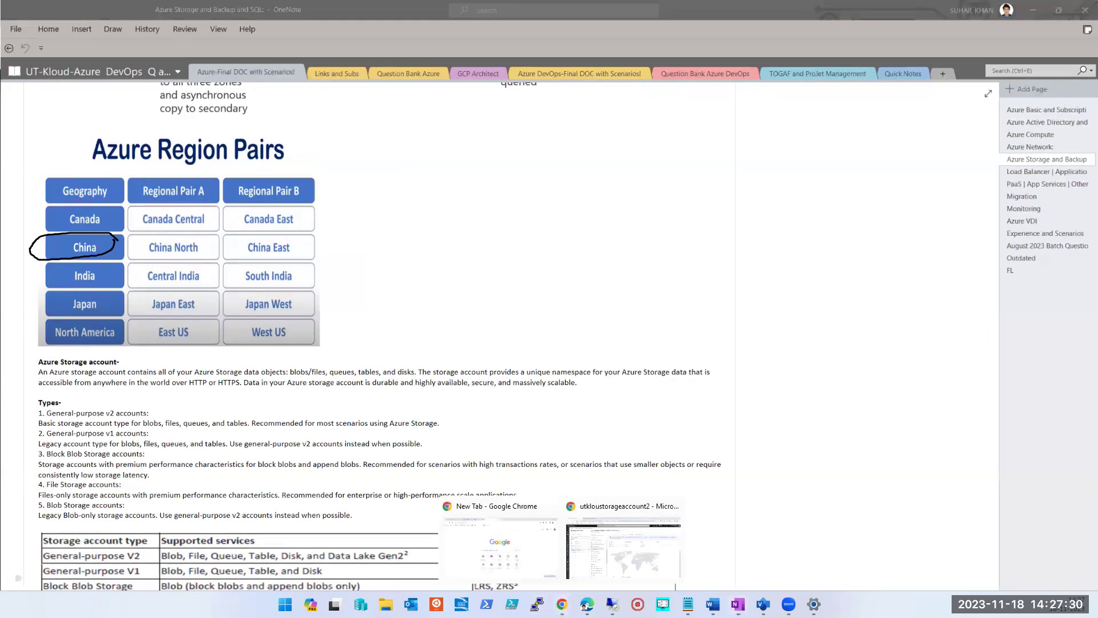
click(597, 566)
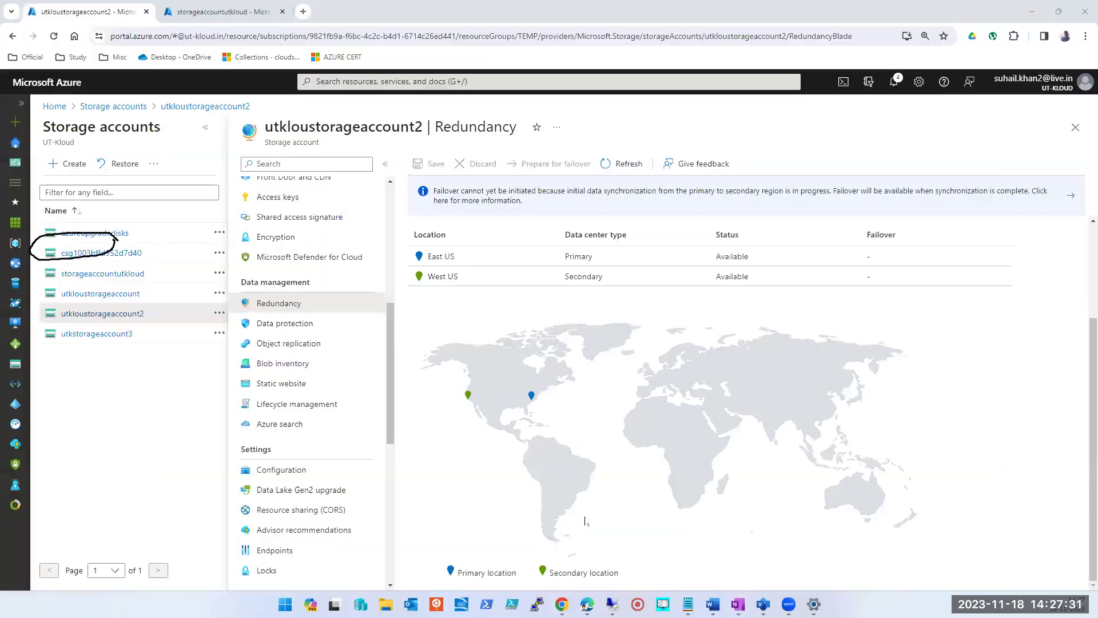
click(303, 14)
text(azur)
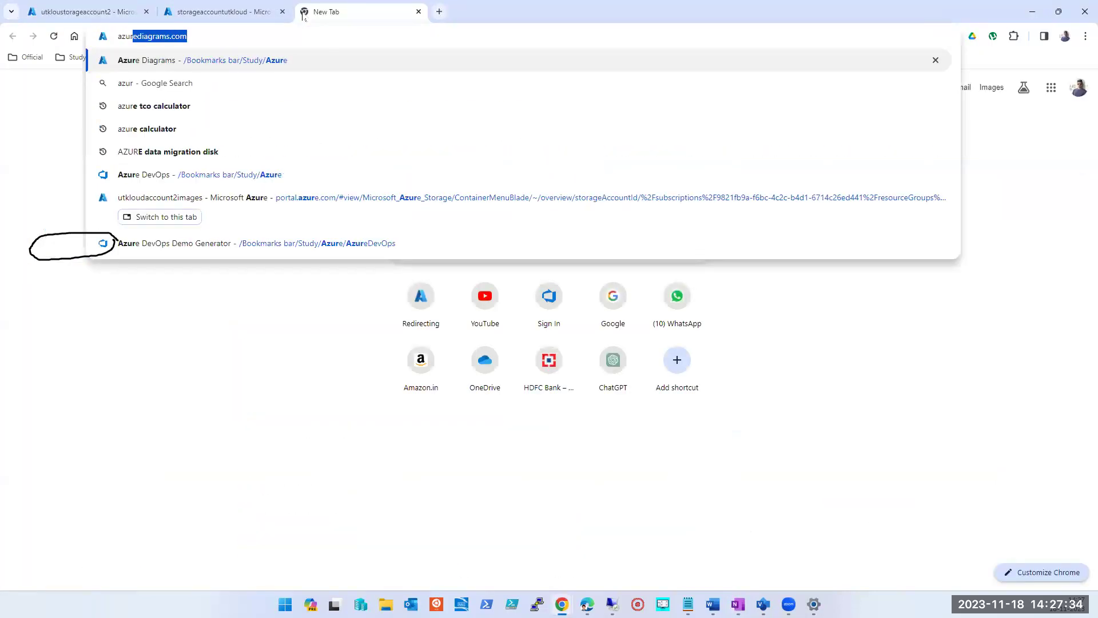
text(e pai)
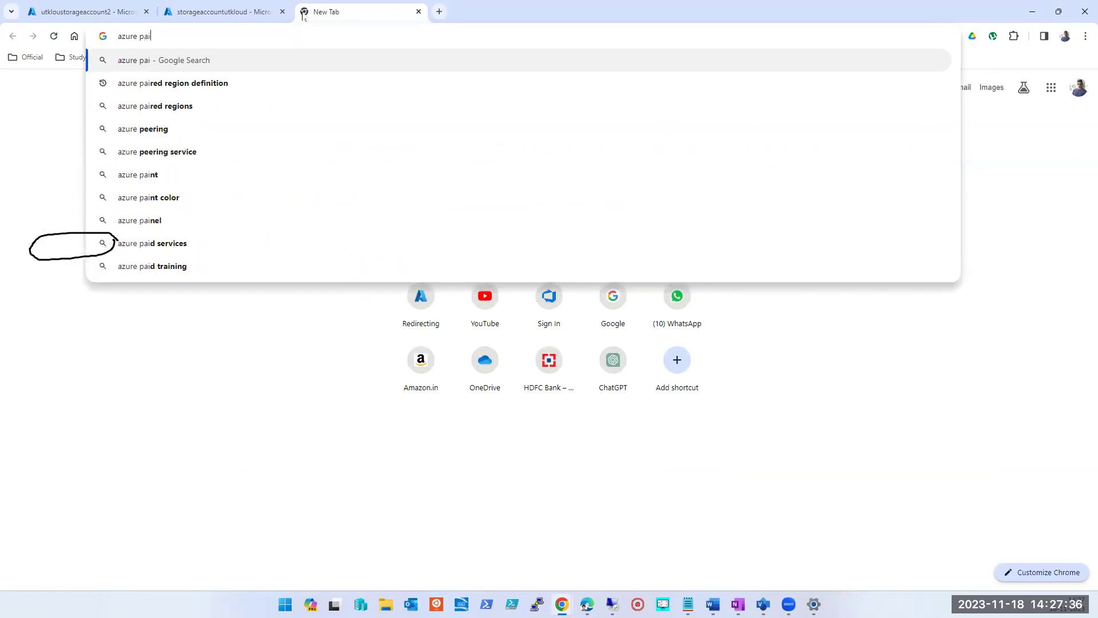
text(sred regions)
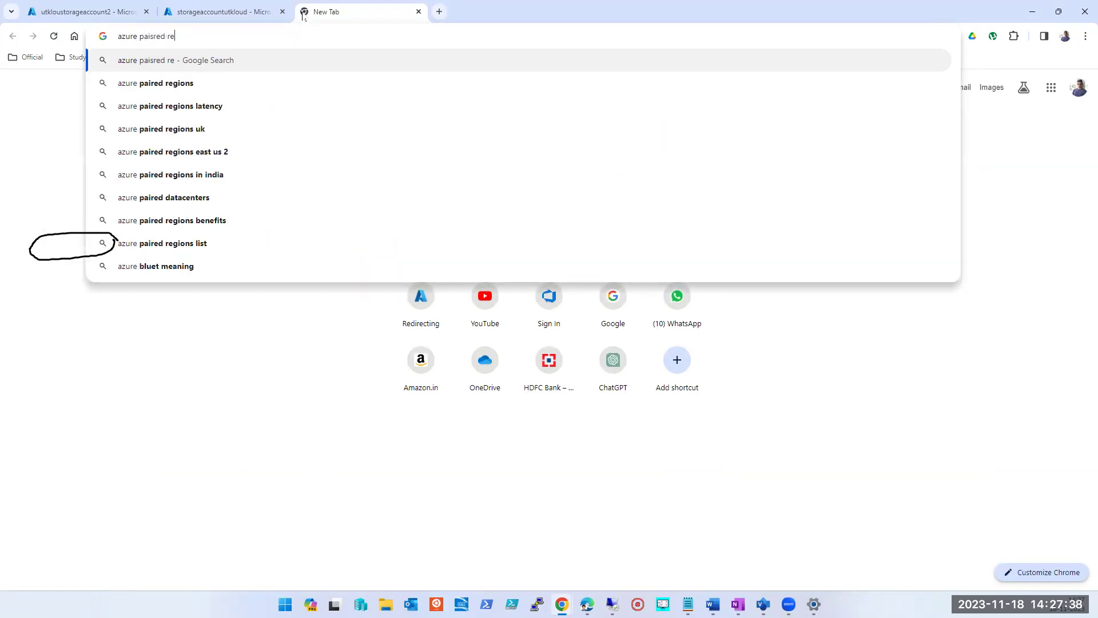
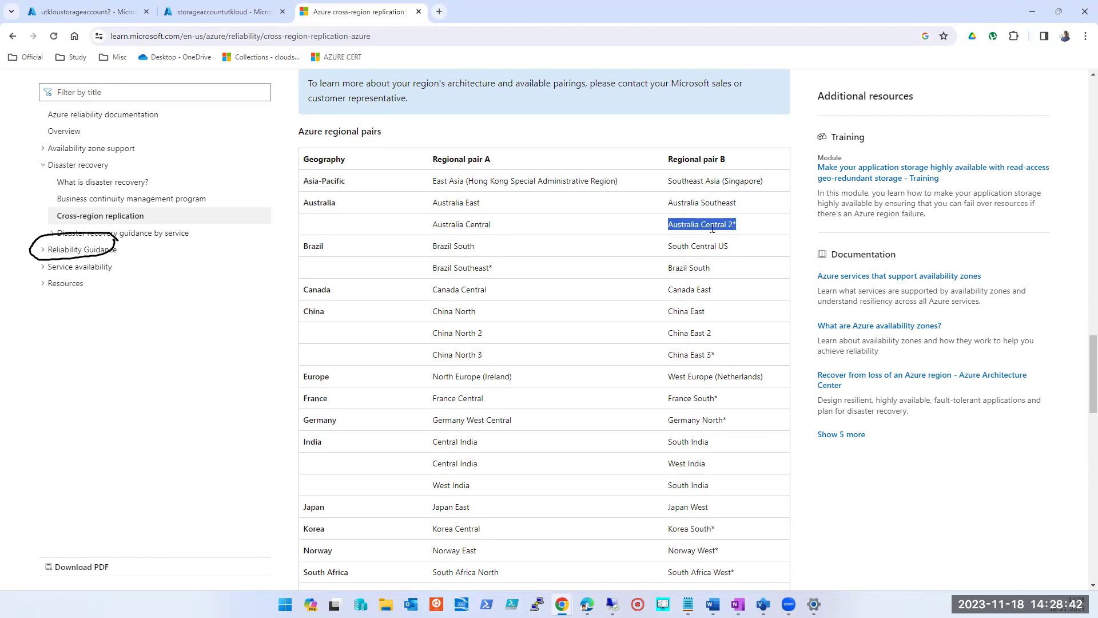
- Look through the Azure regional pairs table in the cross-region replication article and find the India rows
scroll(443, 309, down, 6)
scroll(443, 309, down, 8)
scroll(444, 309, up, 6)
scroll(444, 308, down, 3)
scroll(444, 306, up, 8)
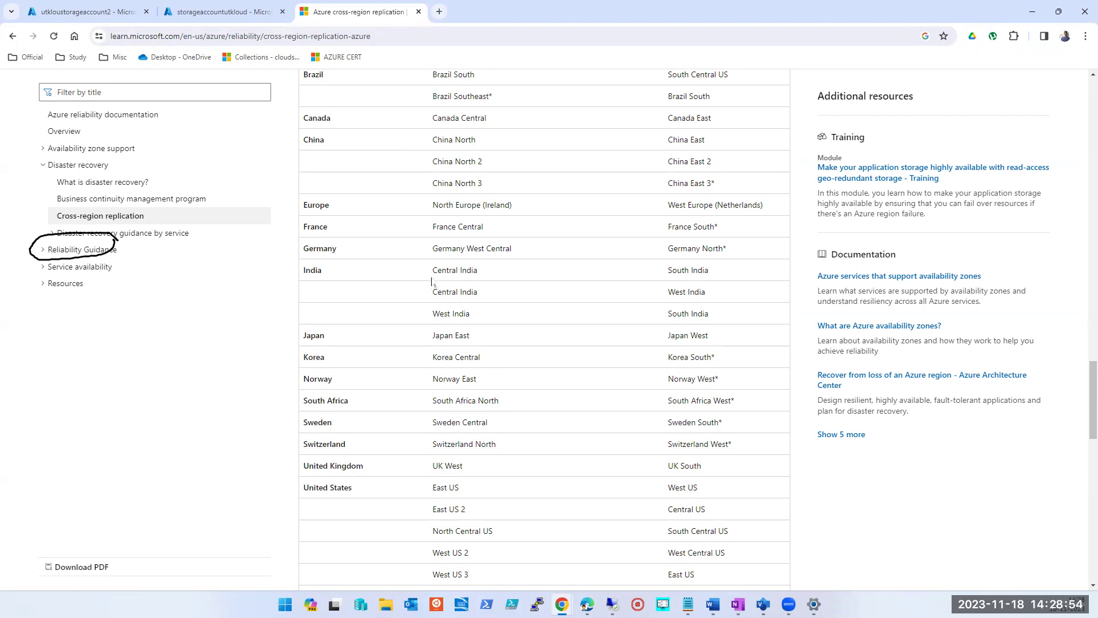
- Highlight the India region pairs one after another, comparing how Central India, West India and South India are paired
drag(433, 270, 549, 277)
drag(671, 280, 704, 273)
drag(435, 300, 694, 292)
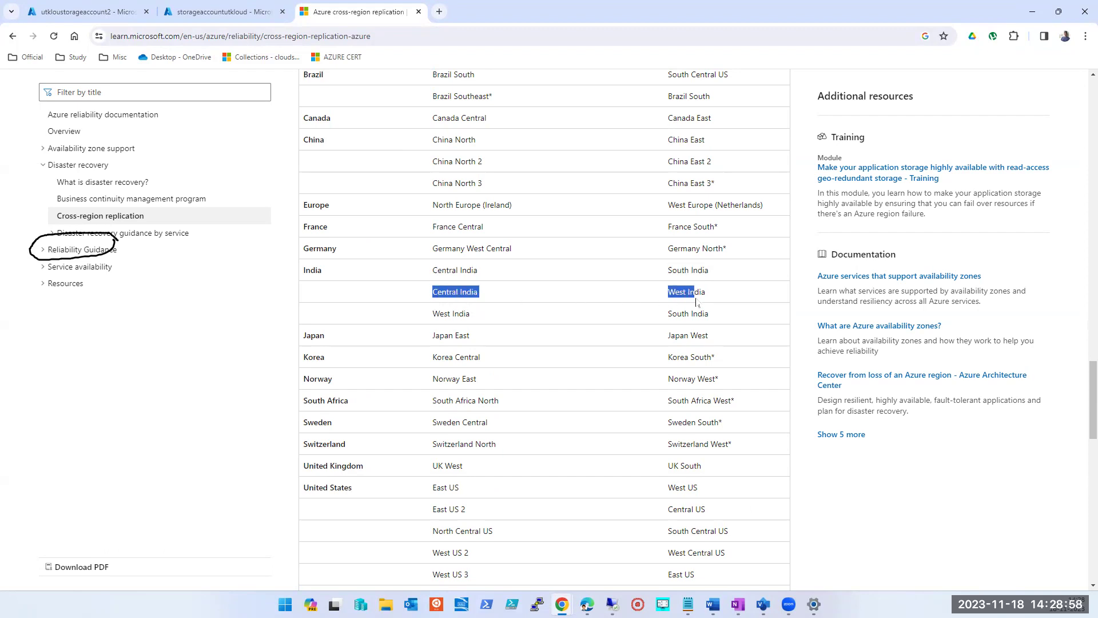
click(692, 268)
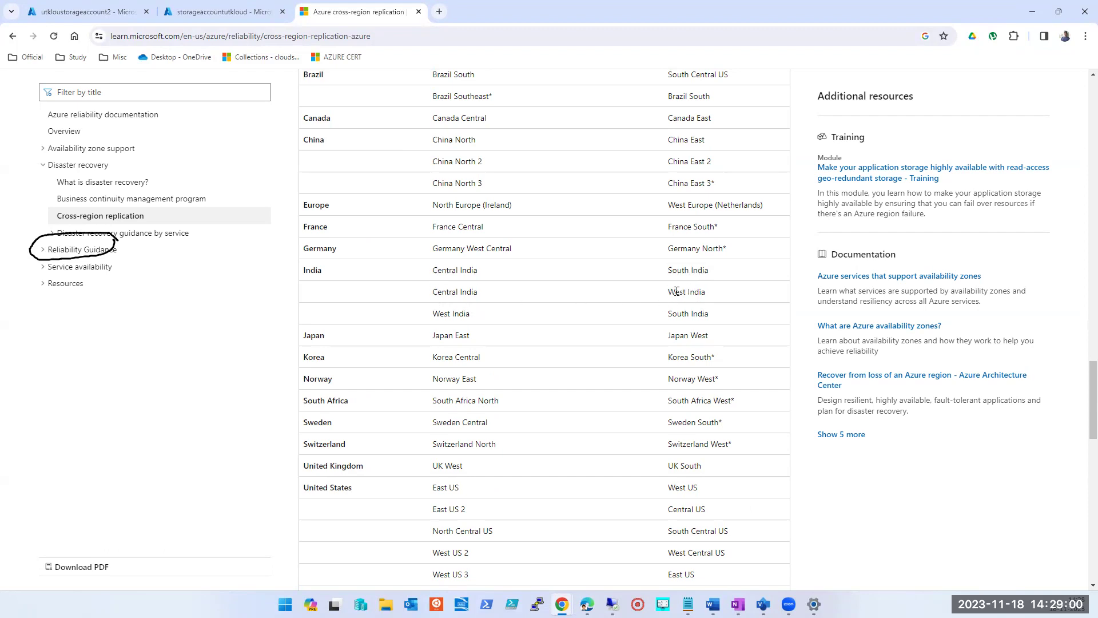
triple_click(685, 290)
click(681, 293)
triple_click(681, 275)
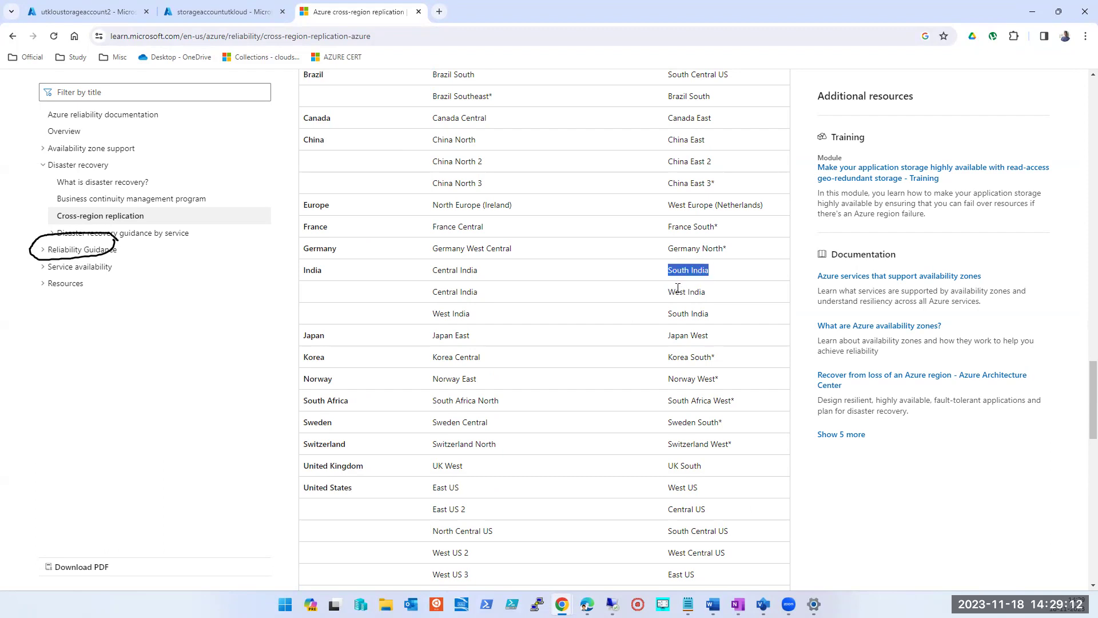
click(677, 294)
triple_click(678, 294)
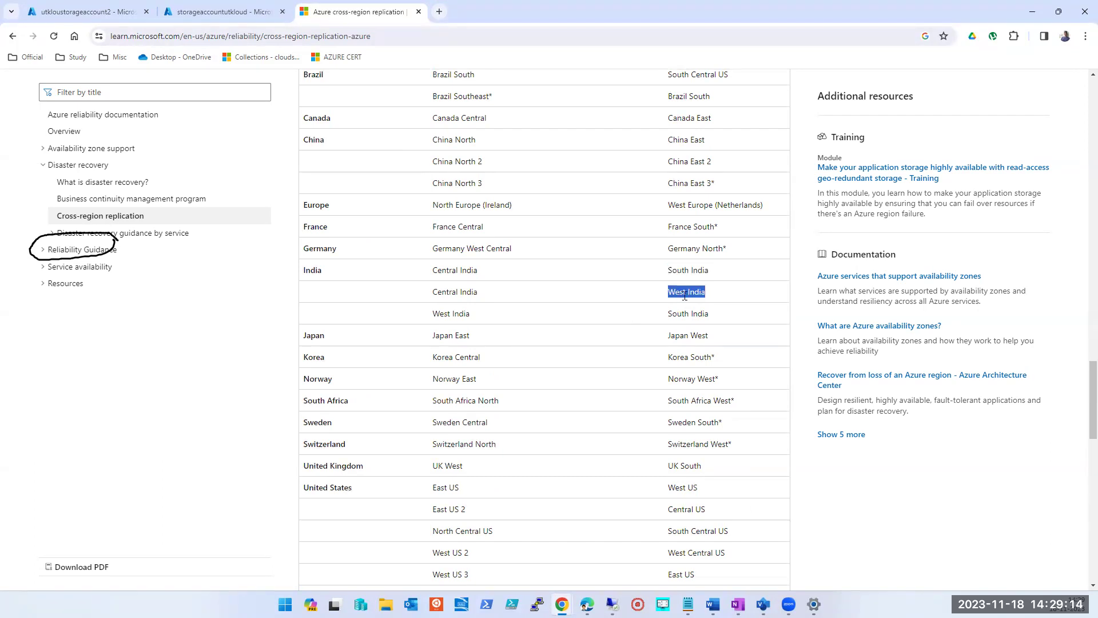
triple_click(446, 314)
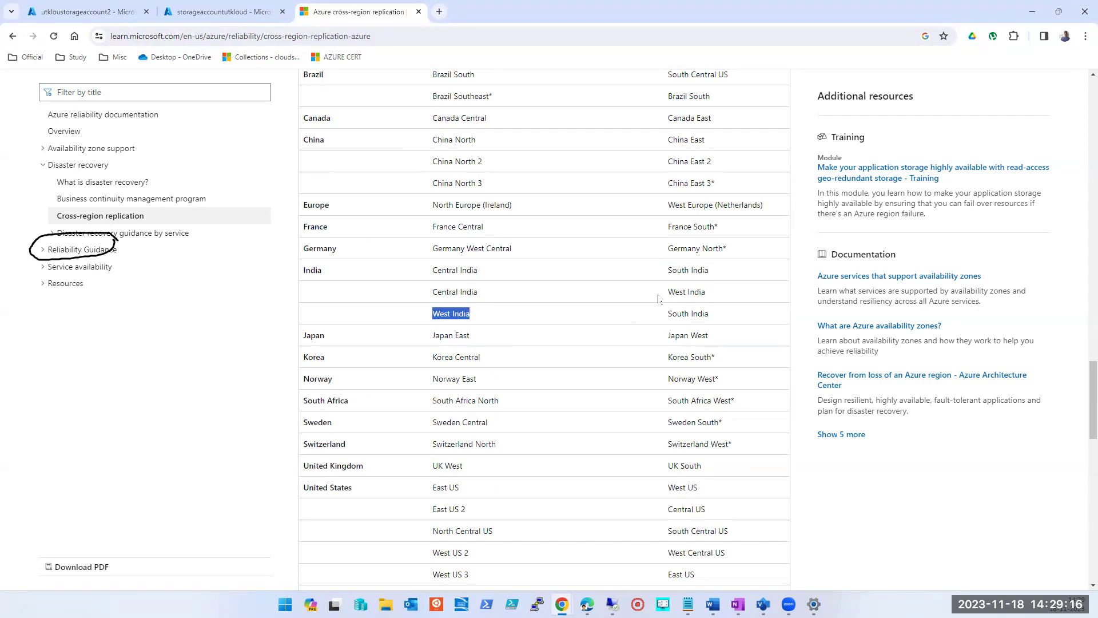
drag(446, 267, 478, 292)
click(693, 269)
double_click(453, 290)
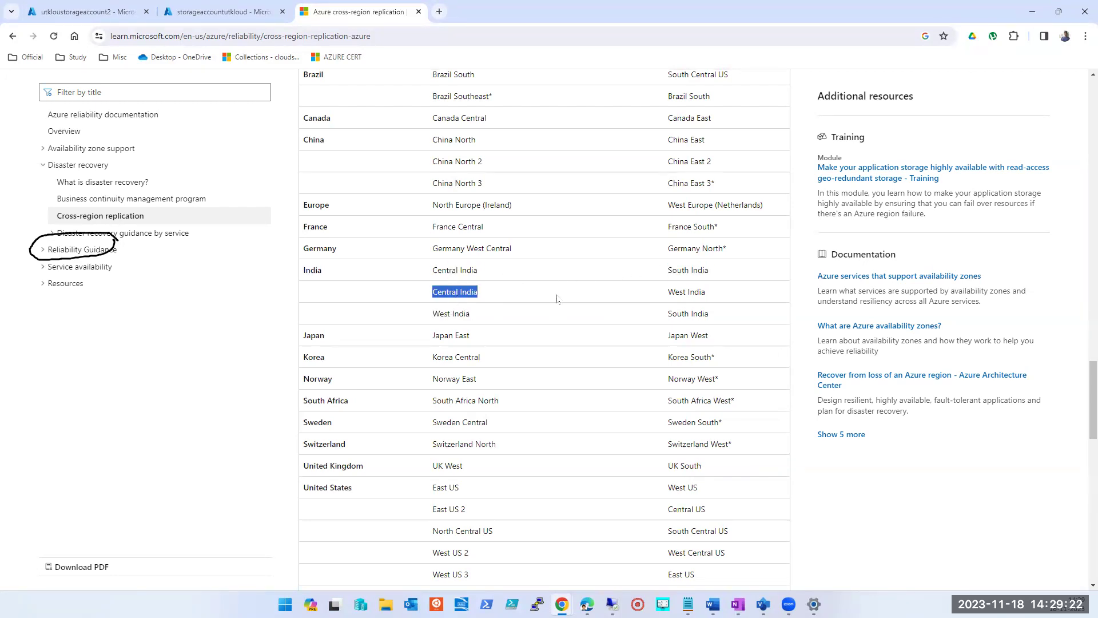
double_click(676, 292)
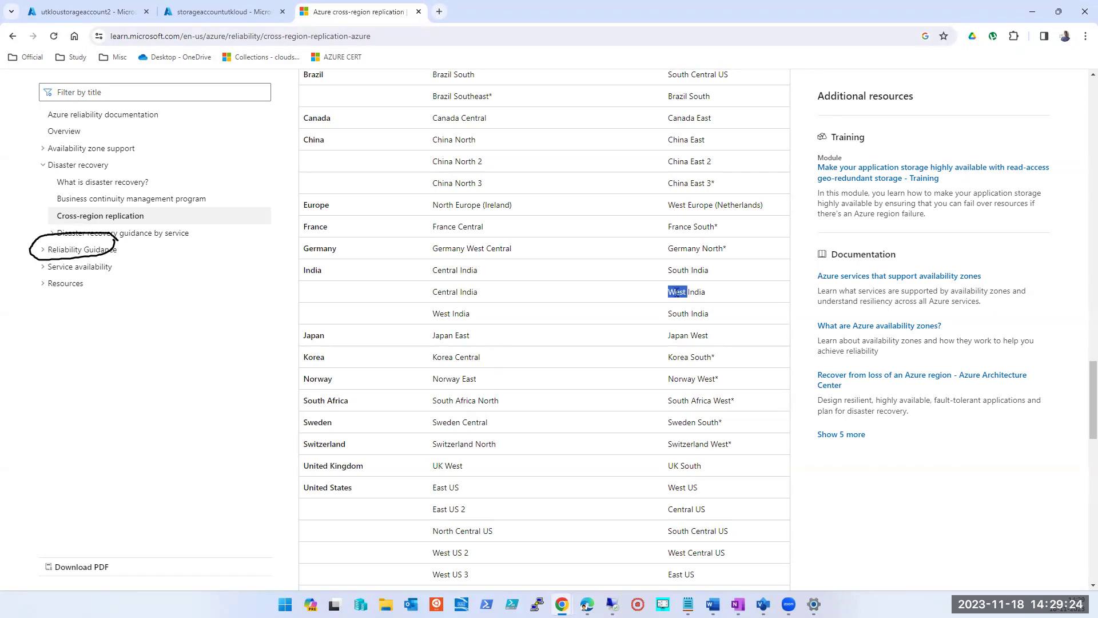
drag(470, 313, 432, 314)
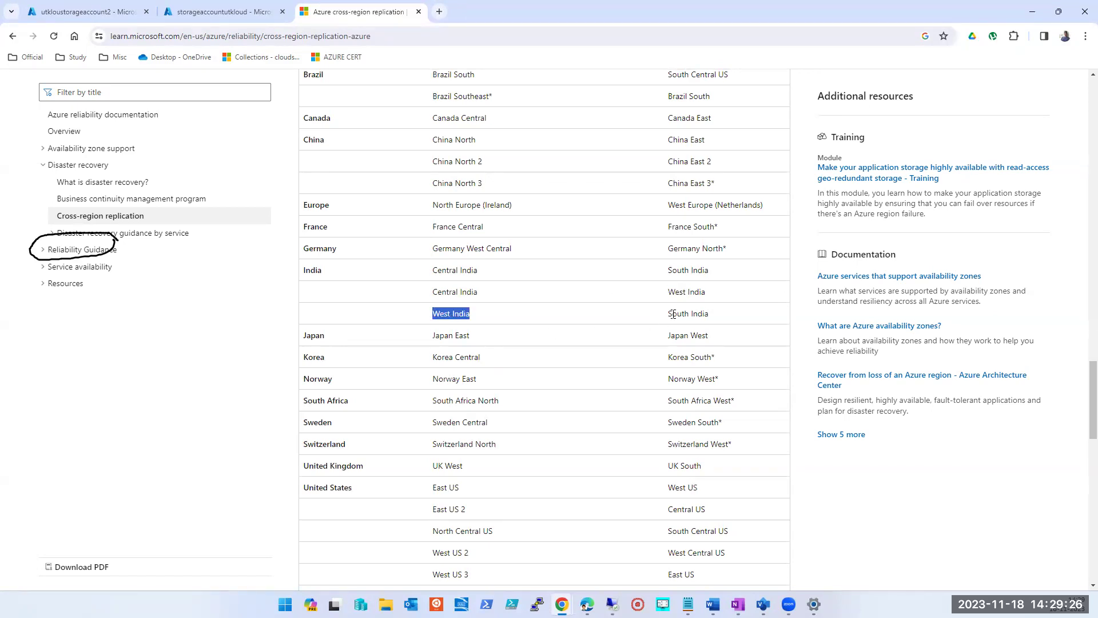
double_click(674, 314)
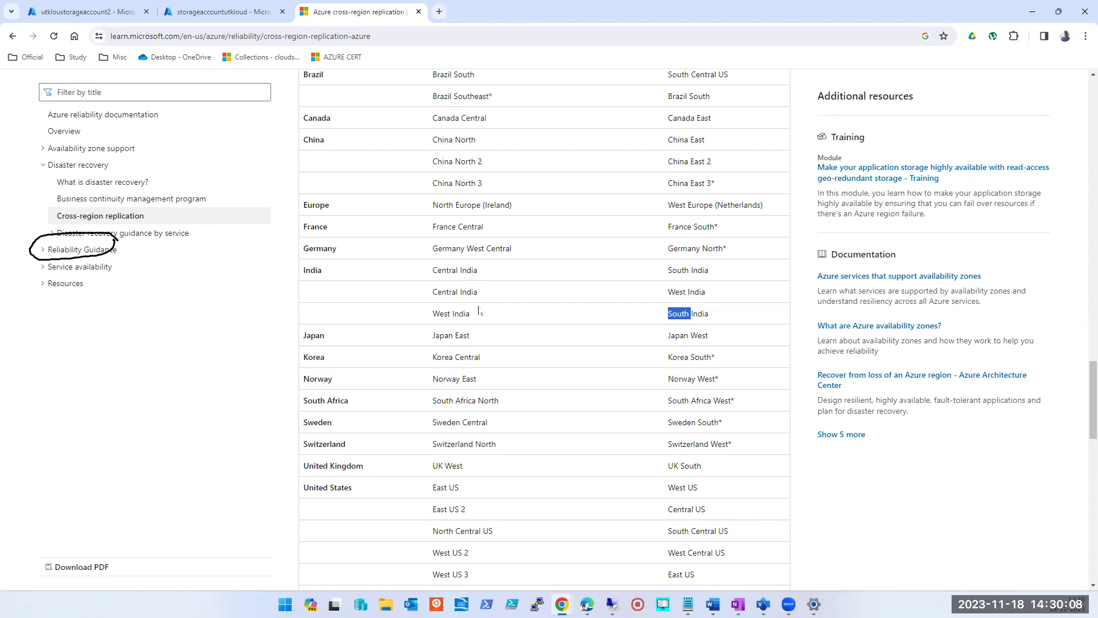
drag(434, 291, 715, 293)
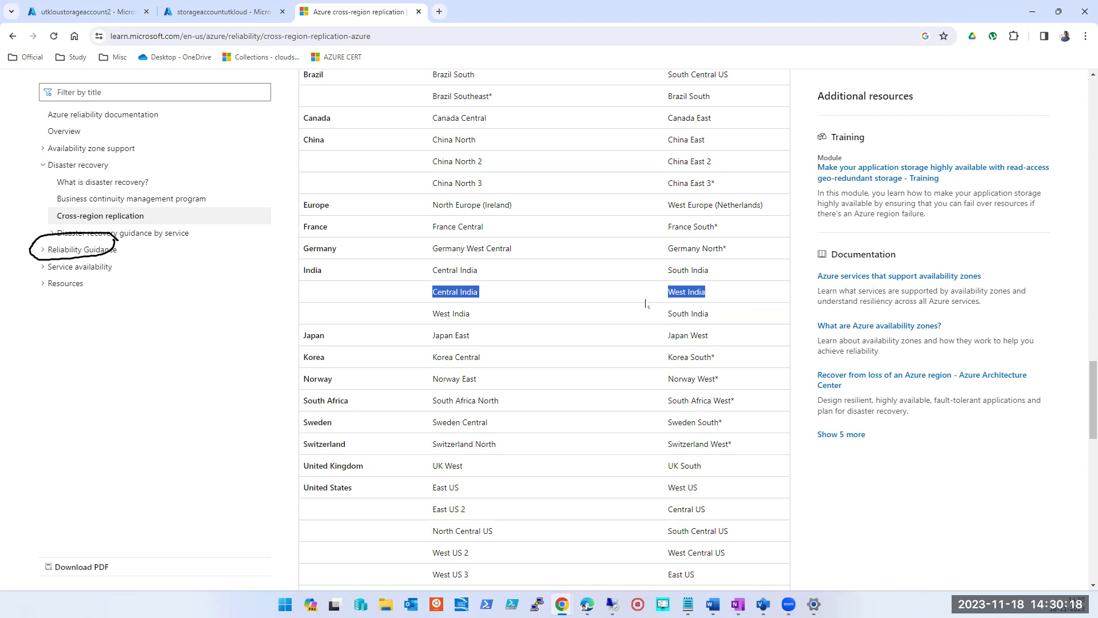
- Select the web address of the cross-region replication article and return to the redundancy page of storageaccountutkloud
click(358, 37)
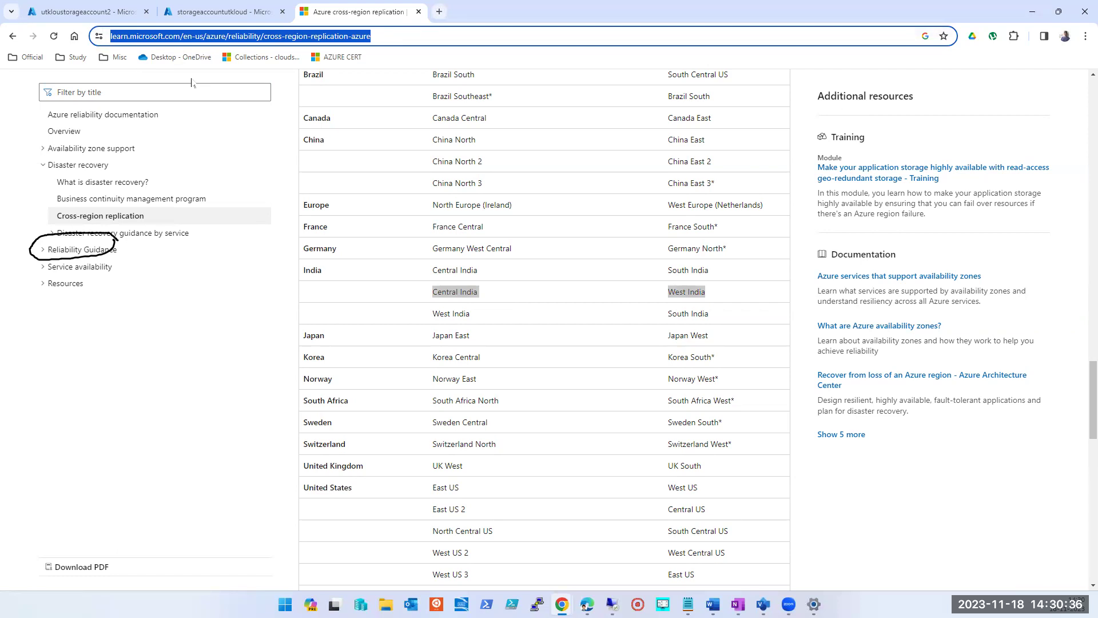
click(228, 17)
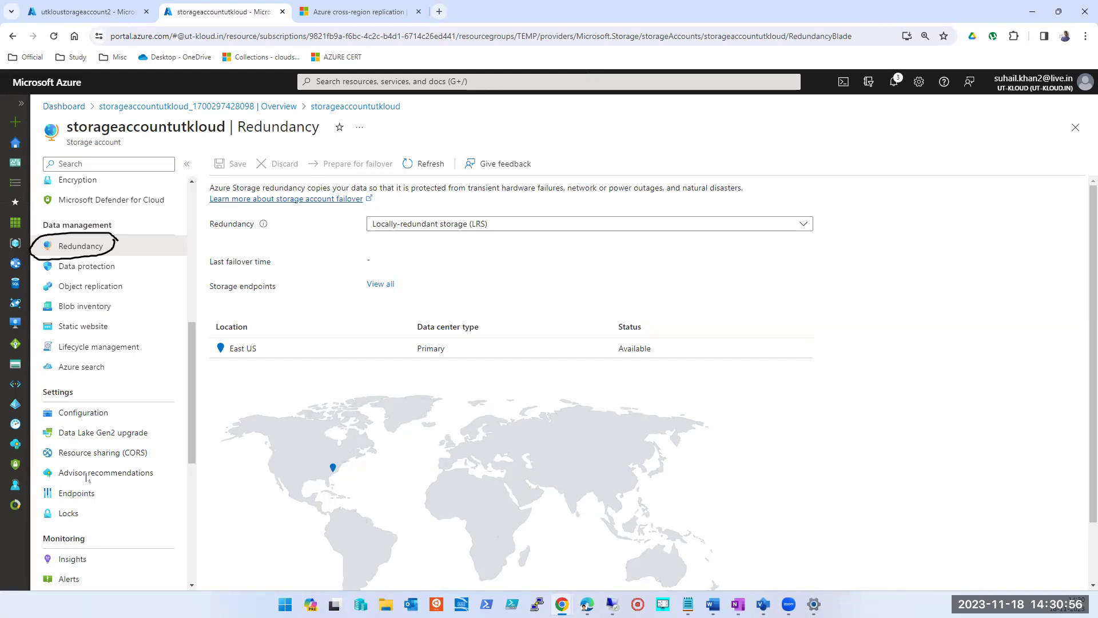
scroll(87, 437, up, 5)
scroll(87, 438, down, 4)
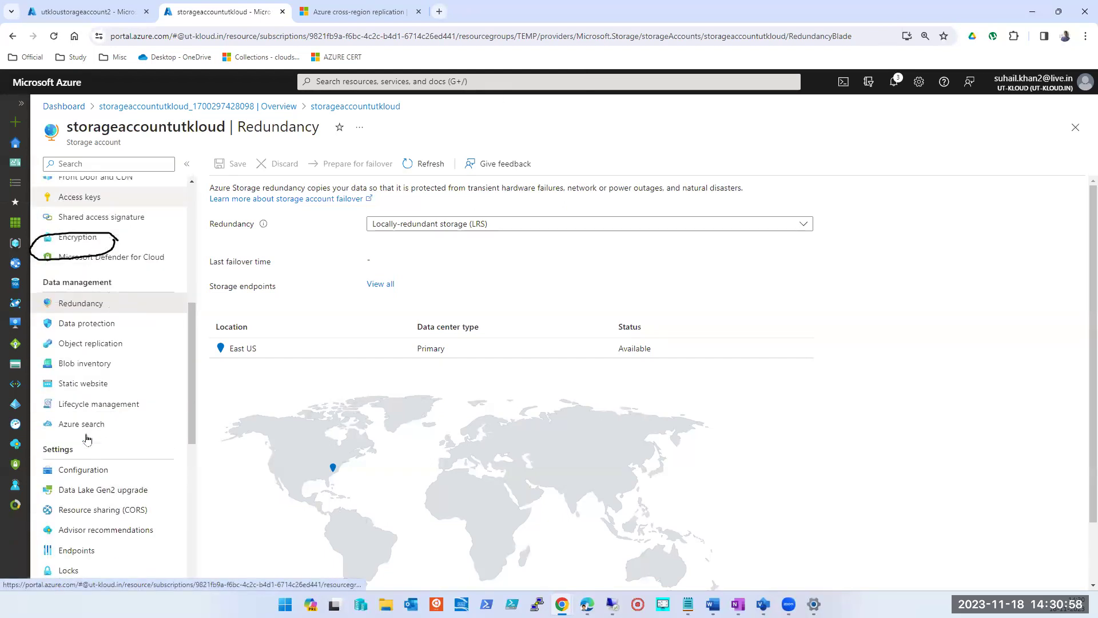
- Return to the utkloustorageaccount2 tab and look through the account's available settings and monitoring options
click(115, 17)
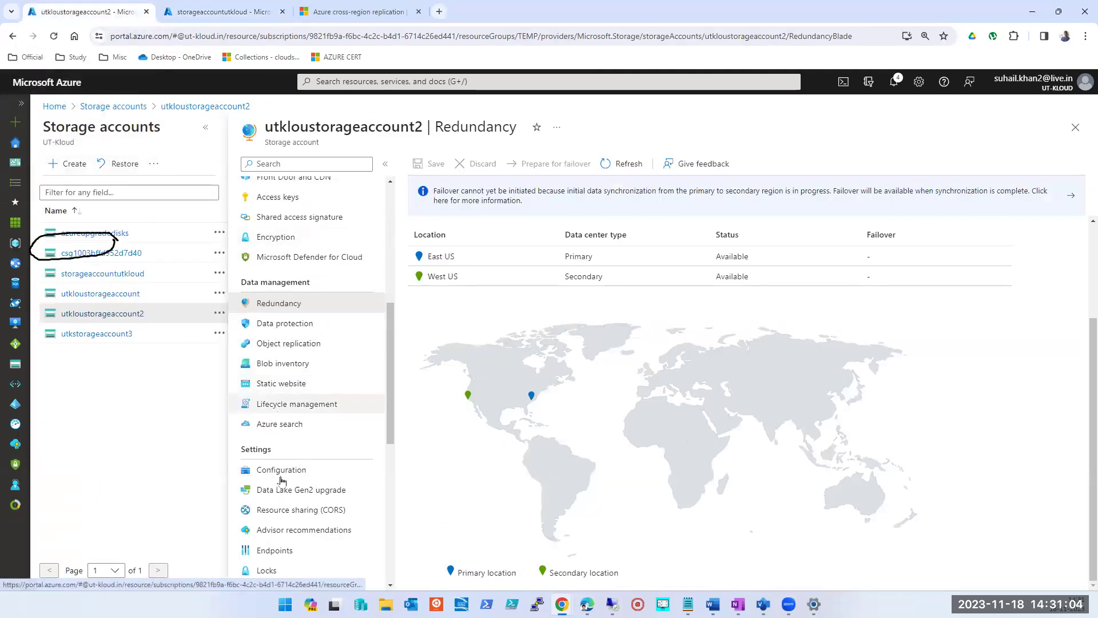
scroll(281, 464, down, 2)
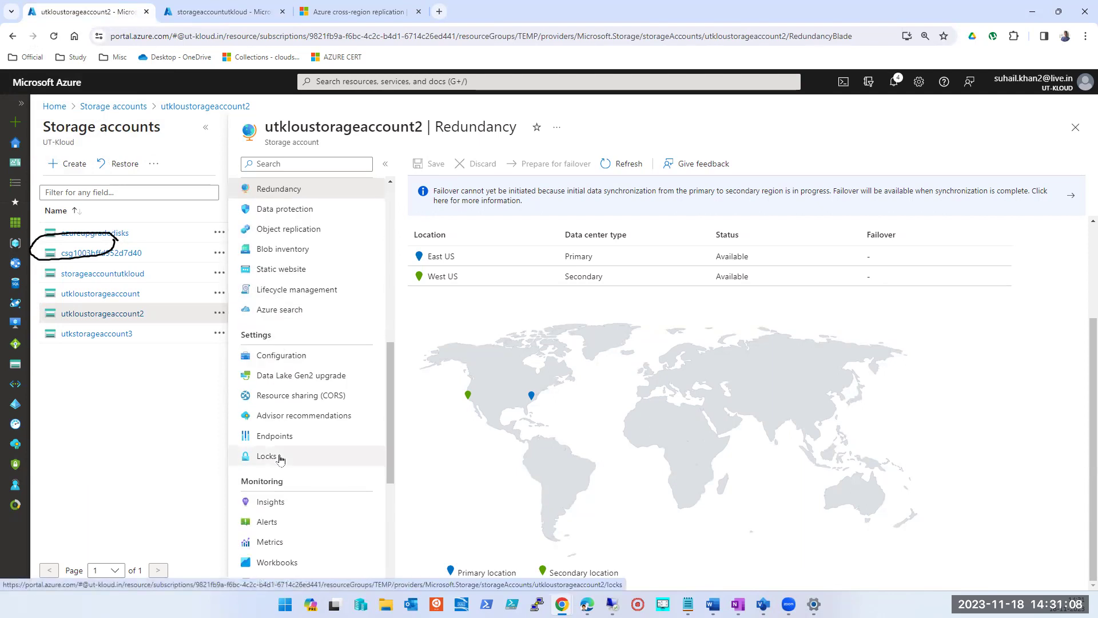
scroll(292, 443, down, 4)
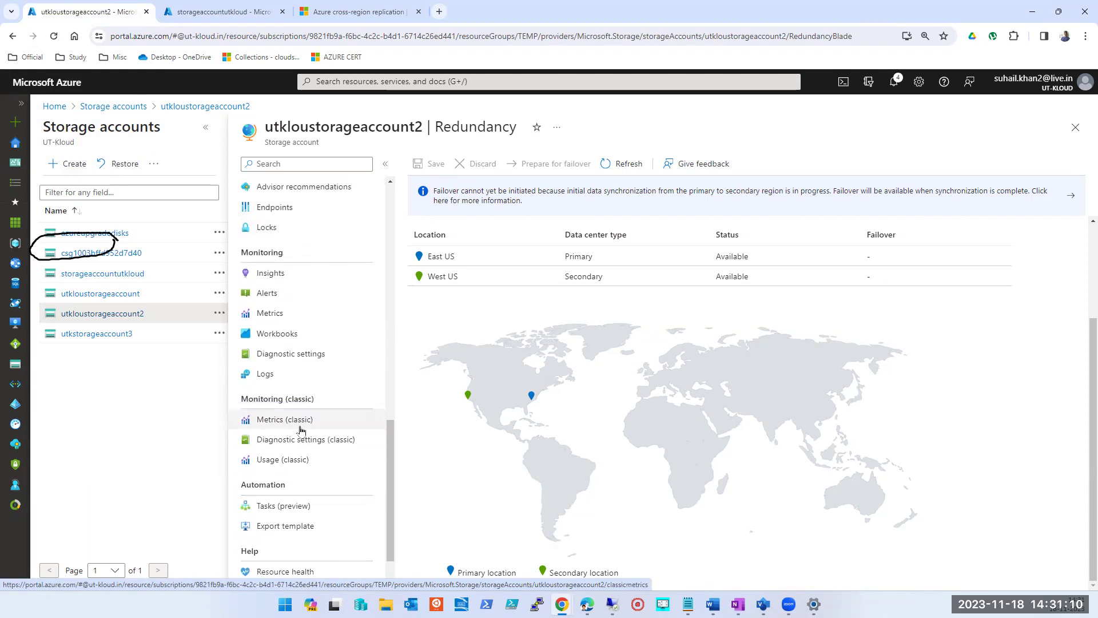
scroll(301, 430, down, 1)
scroll(302, 430, up, 7)
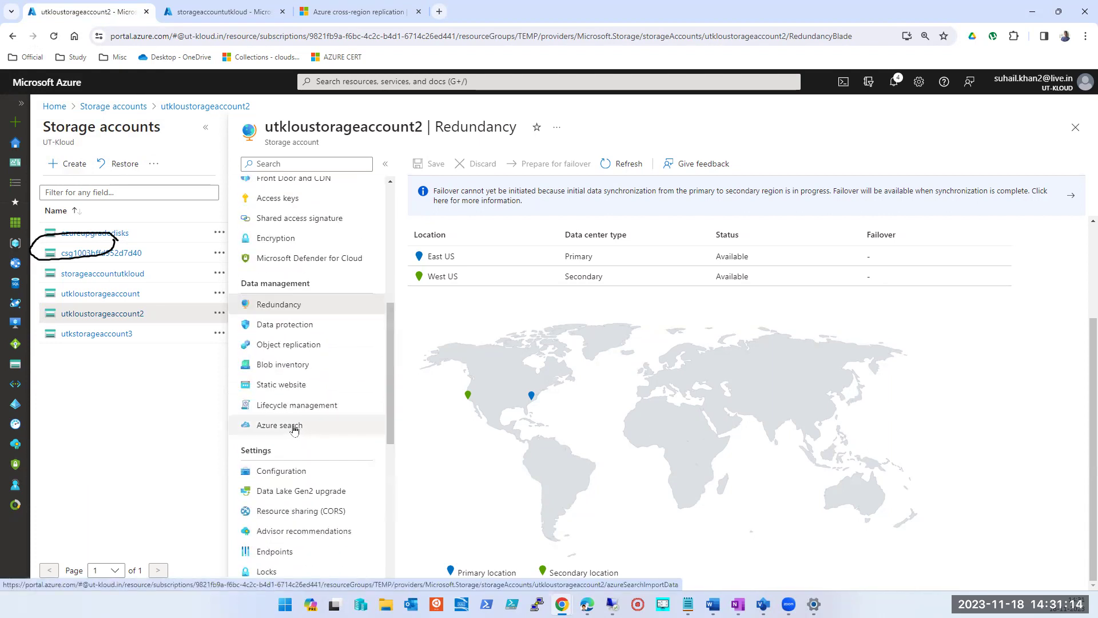
- Open the file shares of utkloustorageaccount2 to review its share list and capacity settings
scroll(301, 430, up, 4)
scroll(292, 428, up, 3)
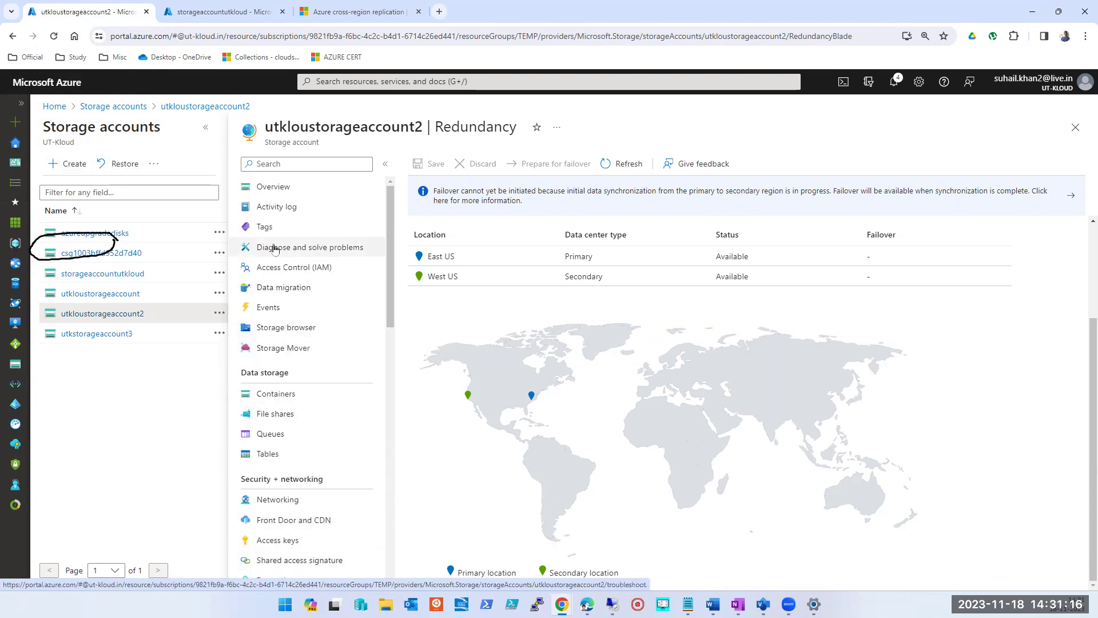
click(277, 415)
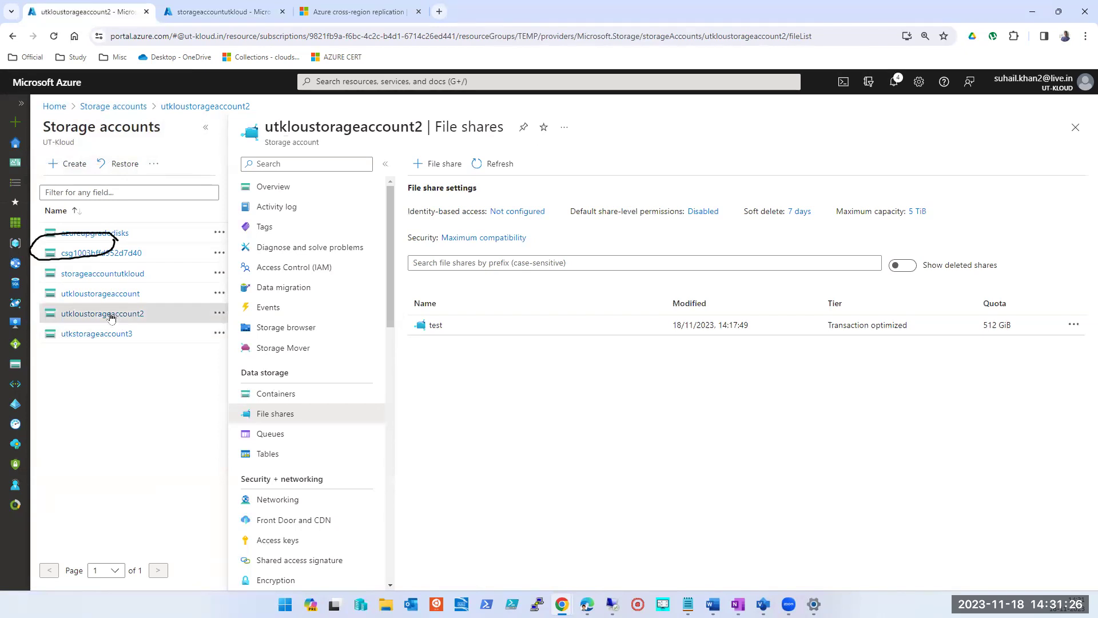
- Open a new file share form in storageaccountutkloud and highlight the maximum capacity value
click(108, 278)
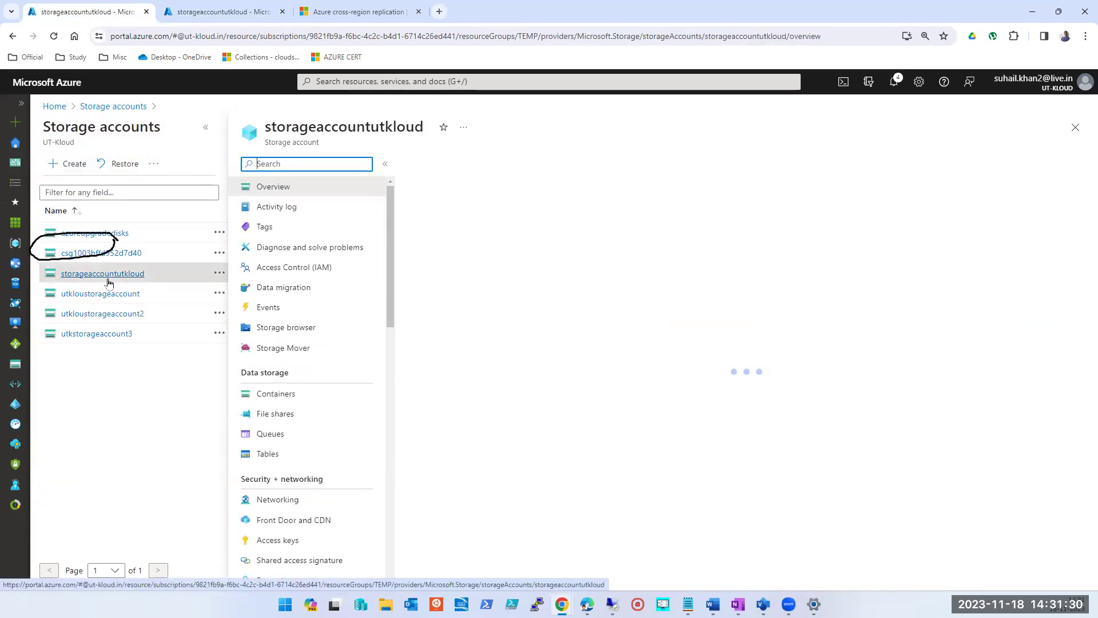
click(261, 416)
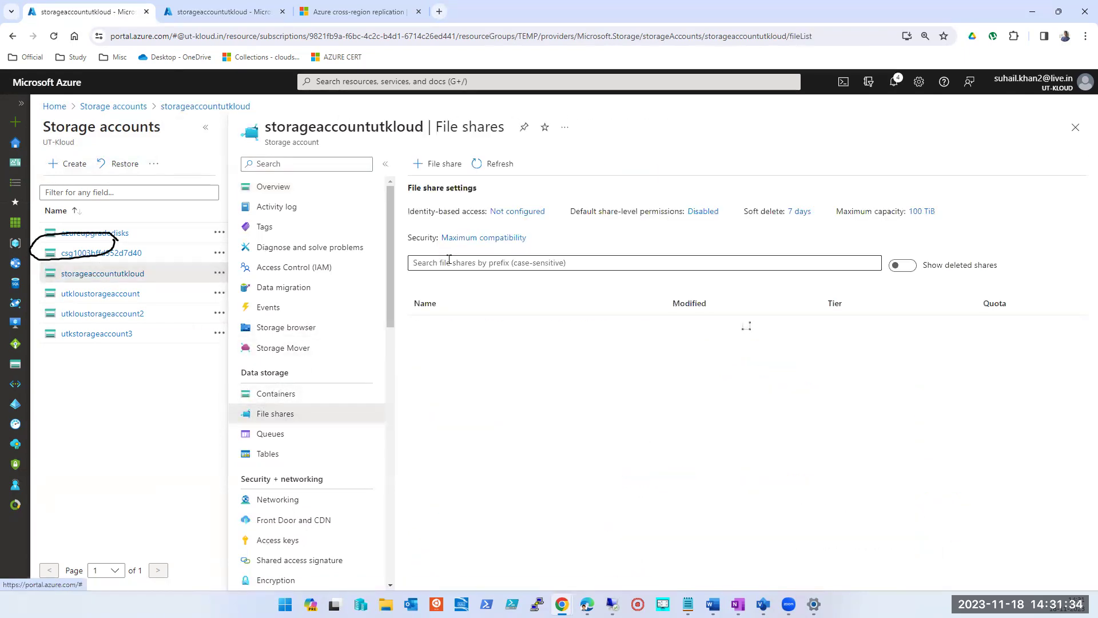
click(424, 167)
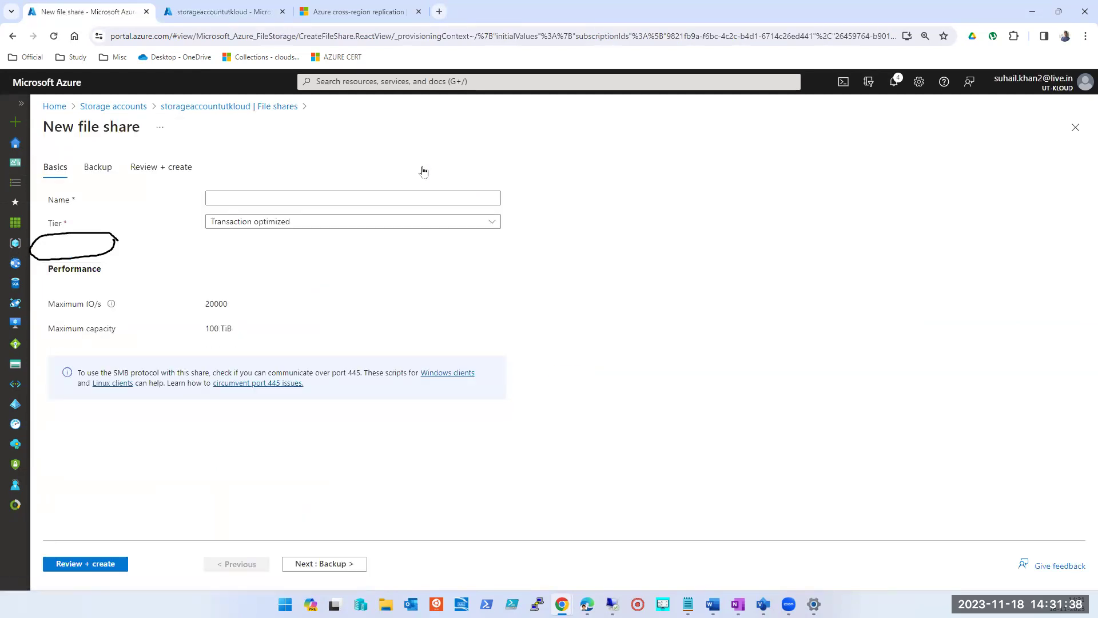
click(413, 197)
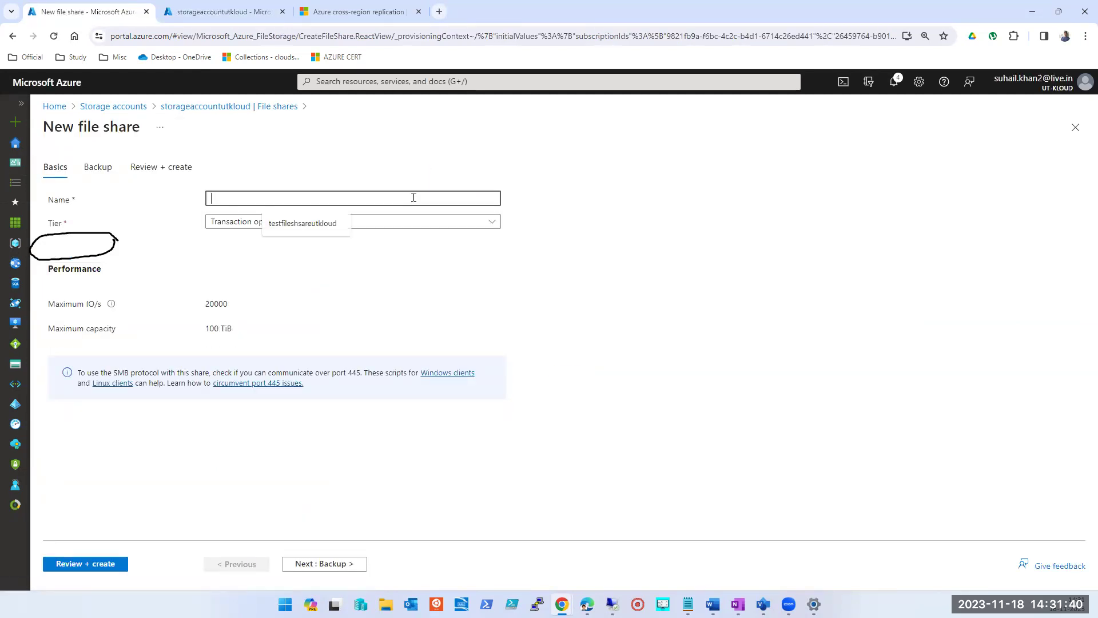
triple_click(217, 330)
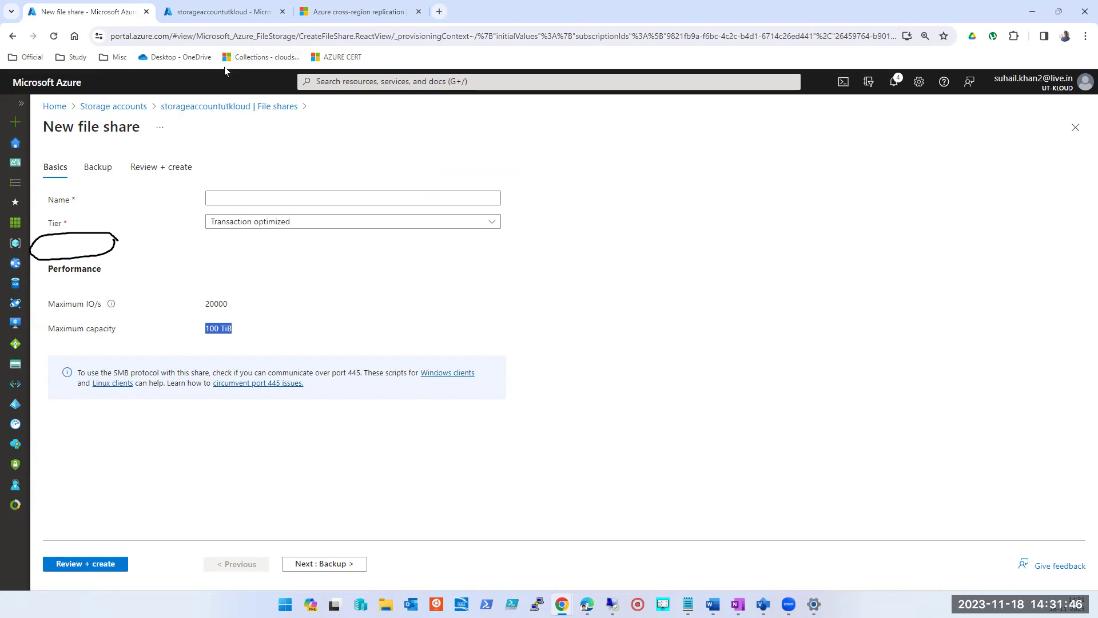
- In the second portal tab, view the file shares of storageaccountutkloud
click(218, 6)
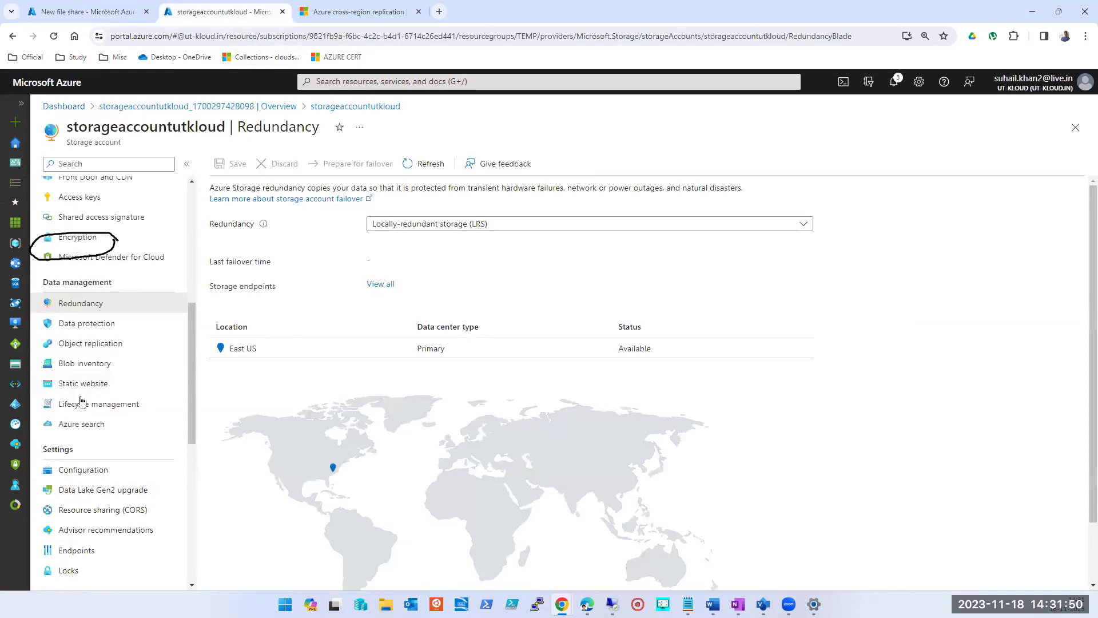
scroll(77, 458, down, 2)
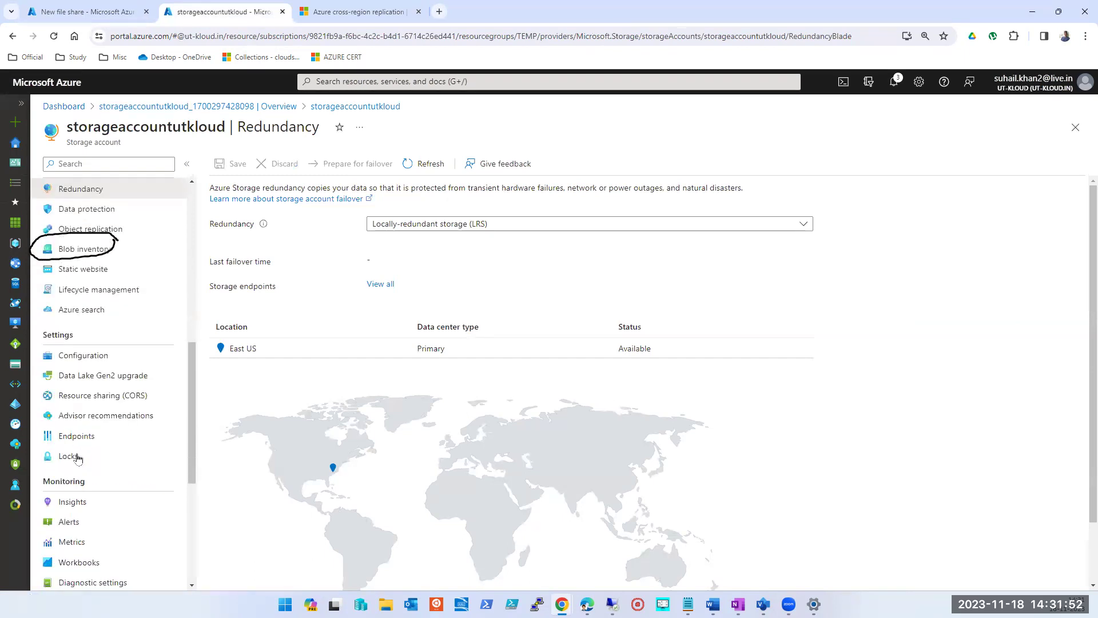
scroll(79, 458, up, 6)
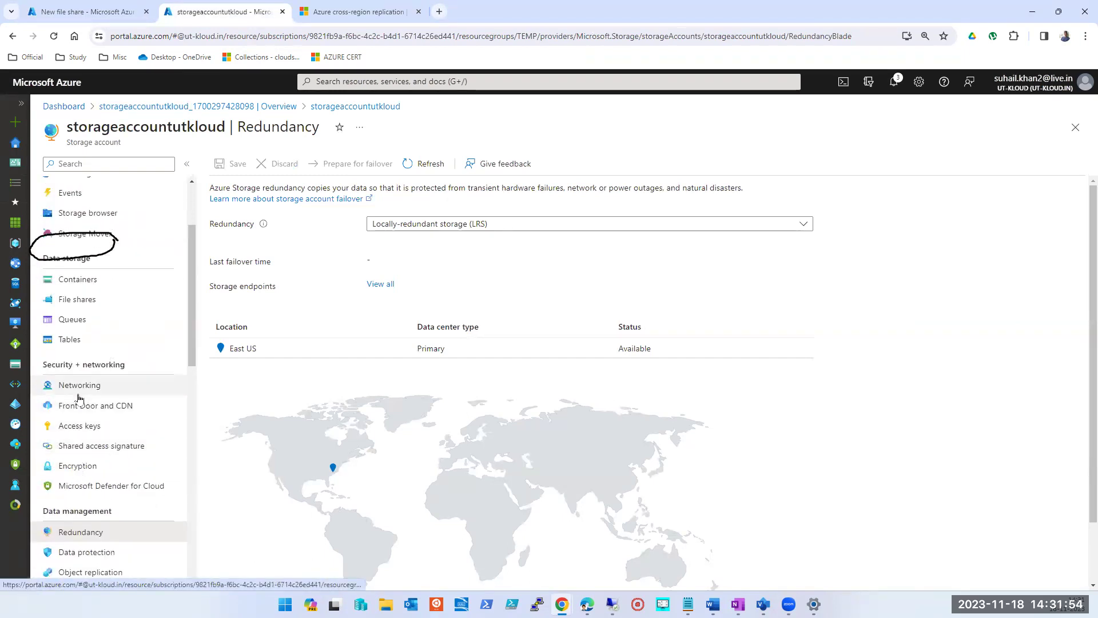
scroll(79, 400, up, 1)
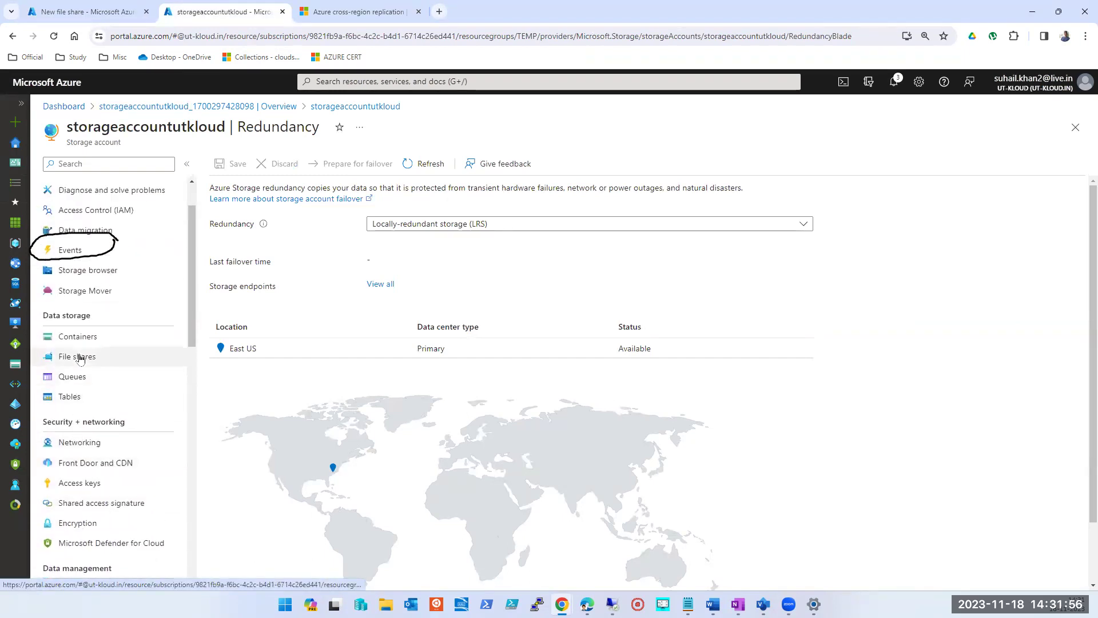
click(80, 357)
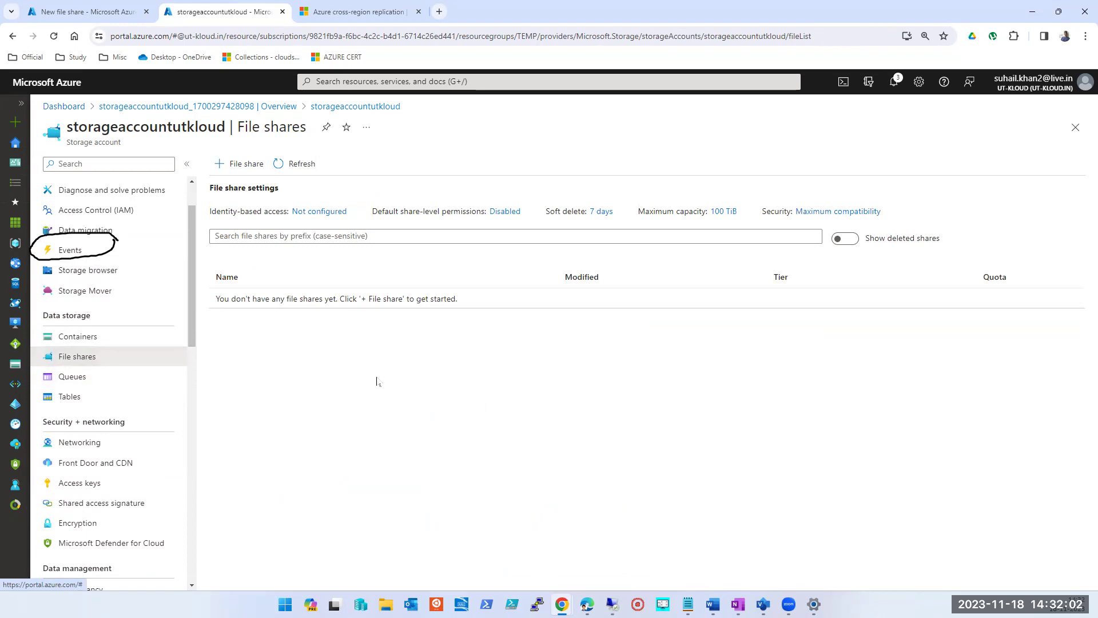
- In the second portal tab, go to the storage accounts list and open the test file share of utkloustorageaccount2
click(106, 17)
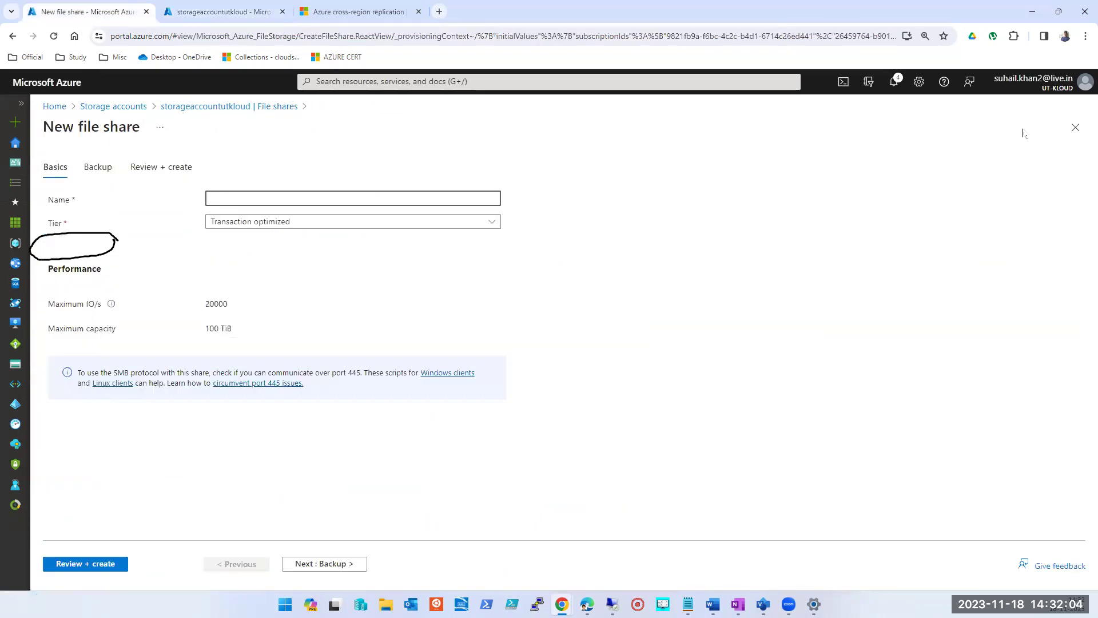
key(ctrl+Tab)
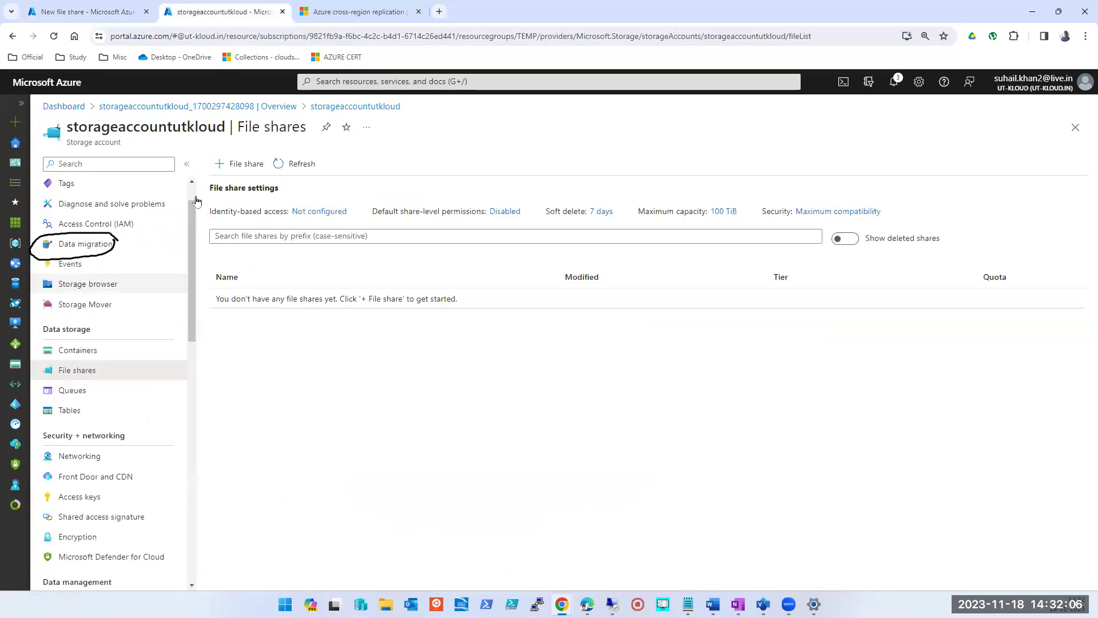
scroll(196, 200, up, 2)
click(309, 81)
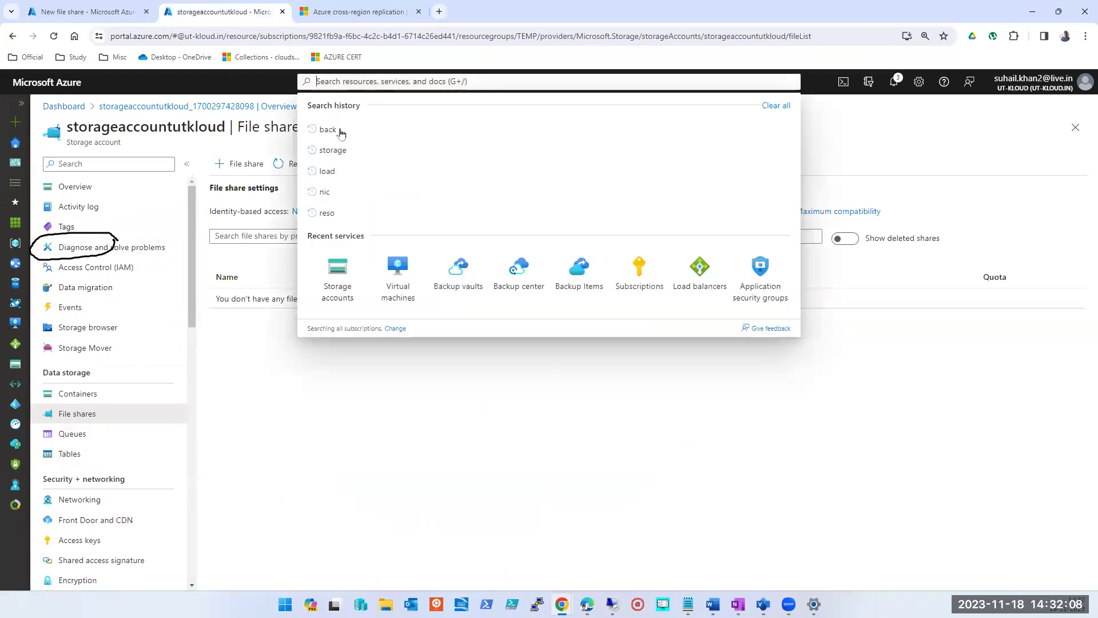
click(331, 281)
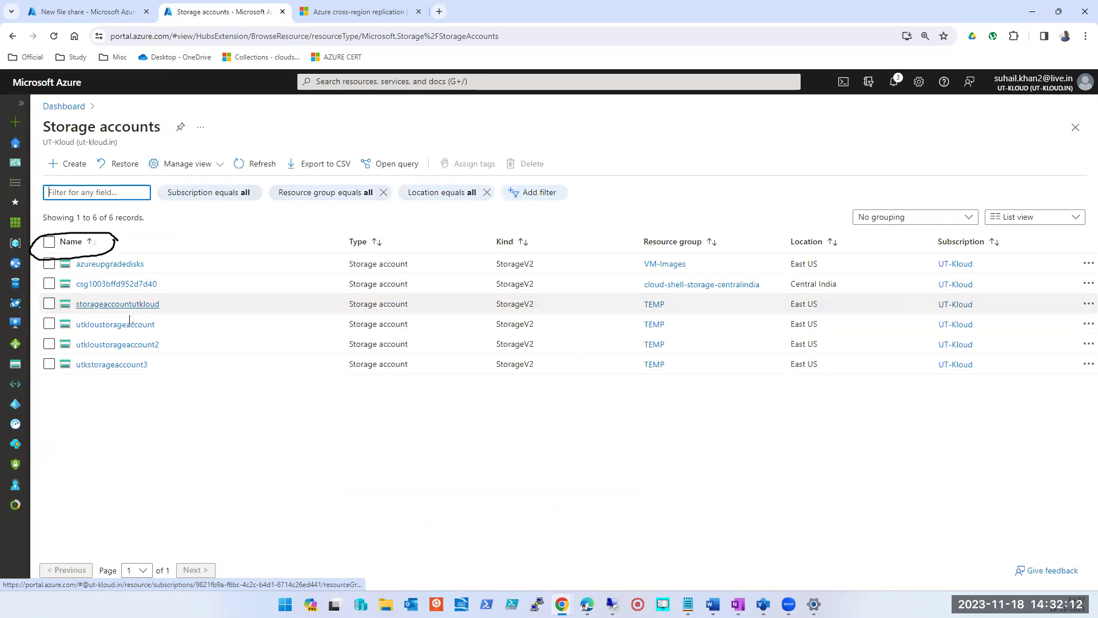
click(127, 345)
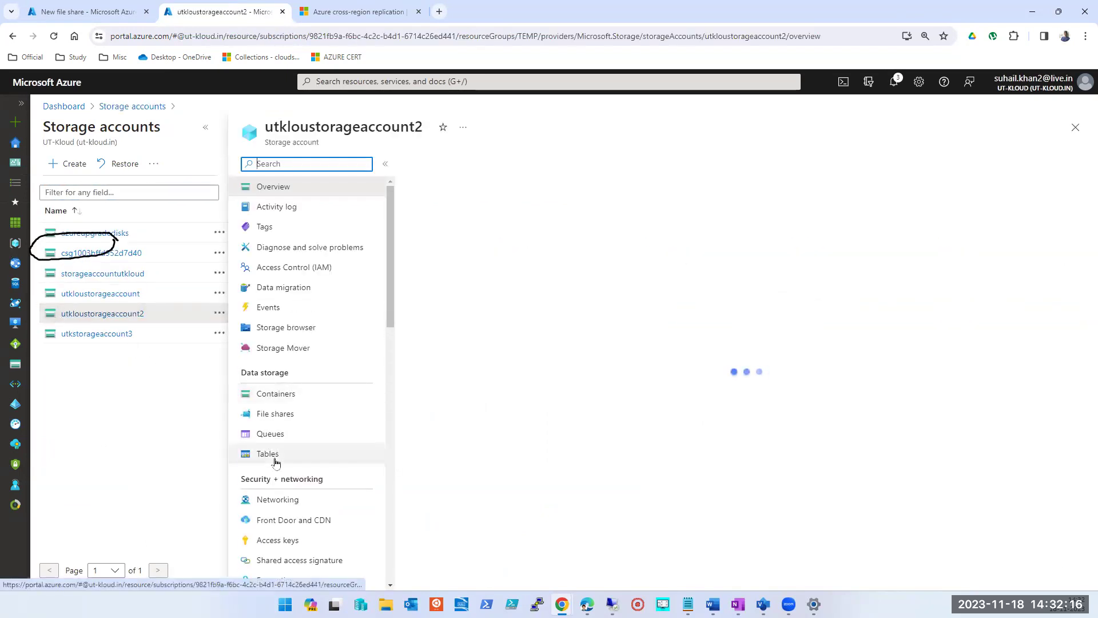
click(276, 415)
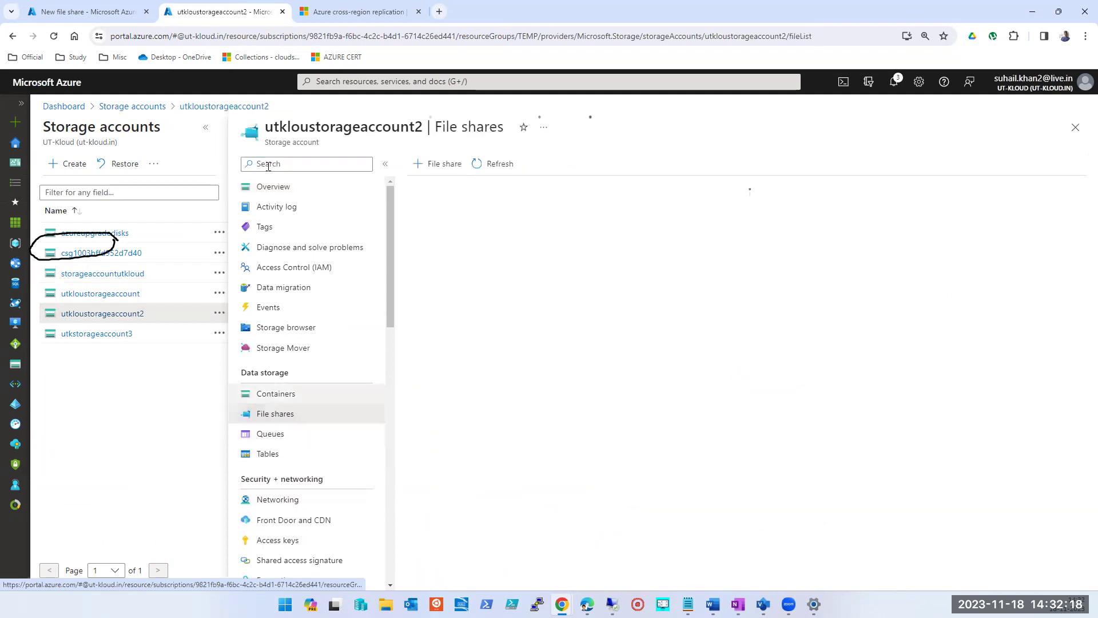
click(205, 127)
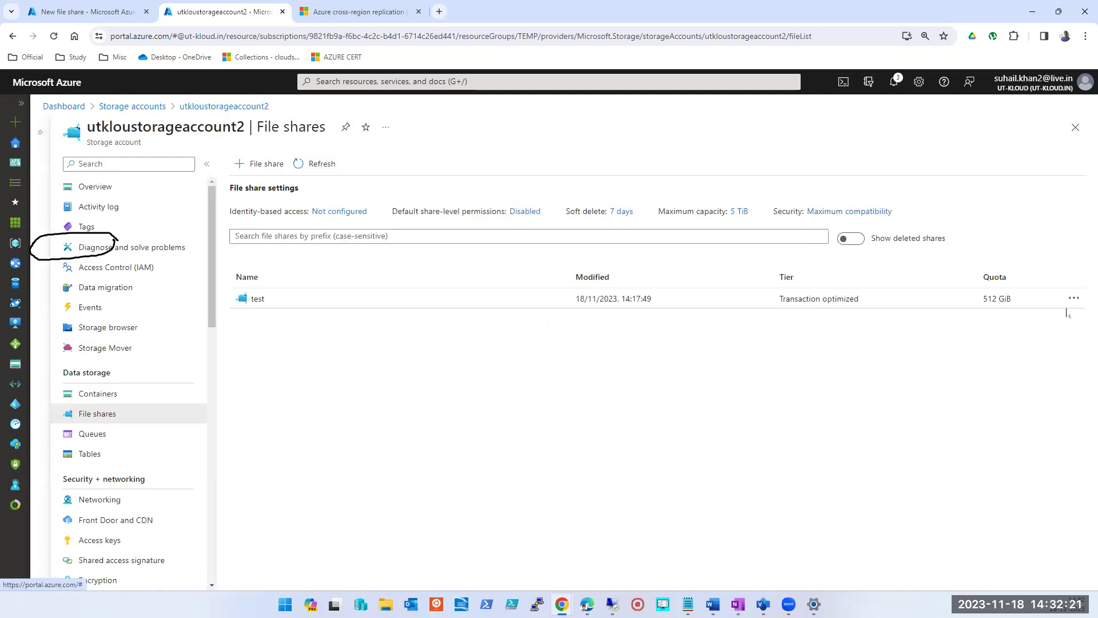
click(257, 299)
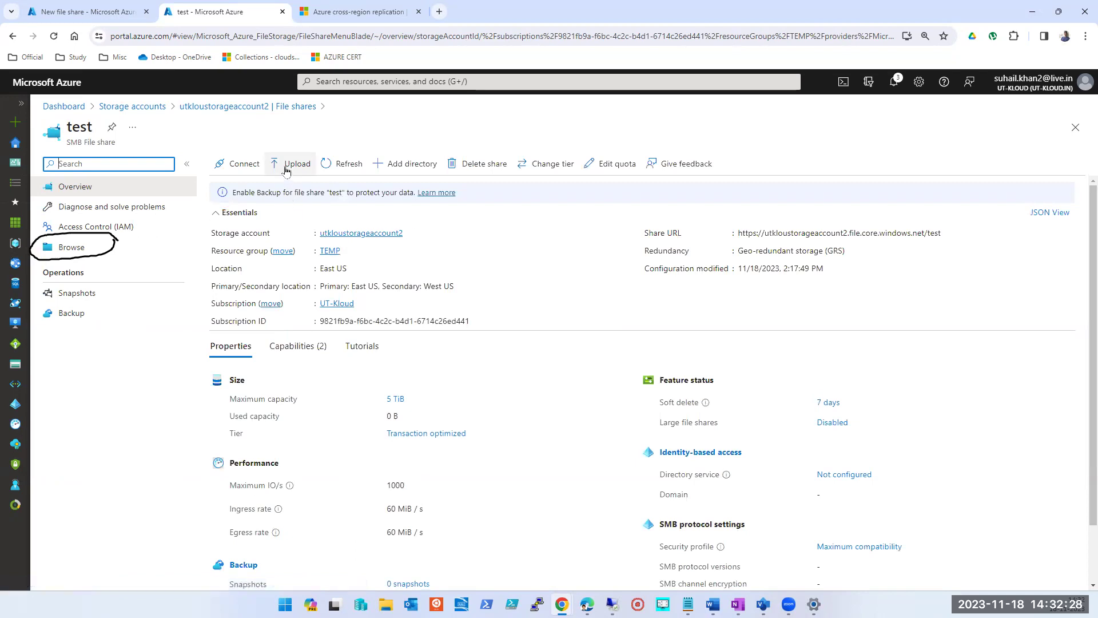
- Upload the Azure Architect resume document from the Temp folder to the test share, with overwriting of existing files enabled
click(286, 170)
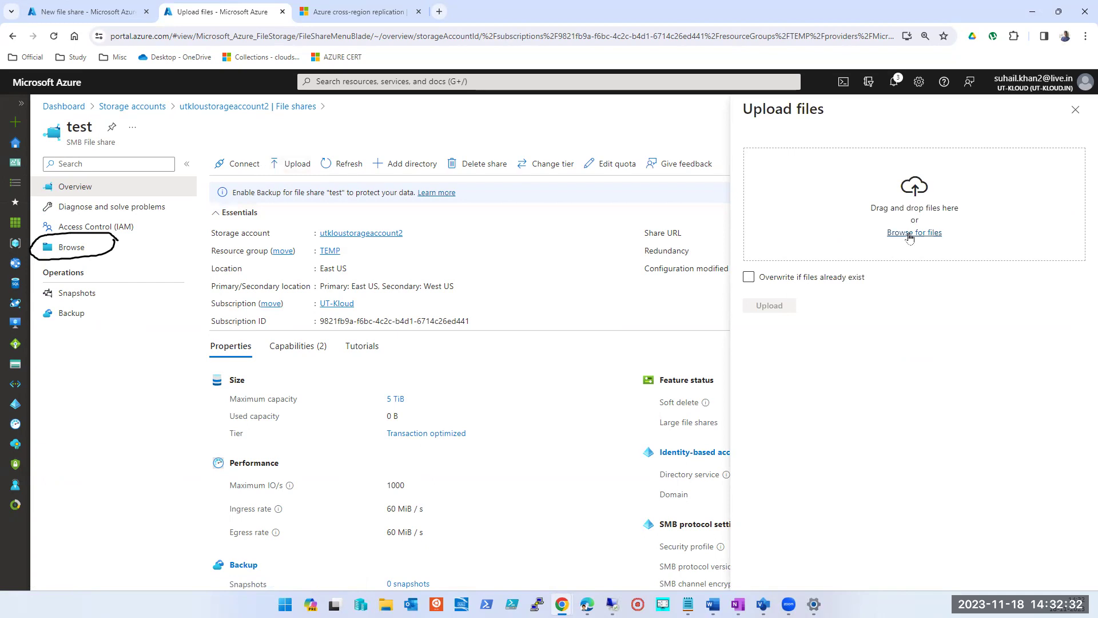
click(909, 233)
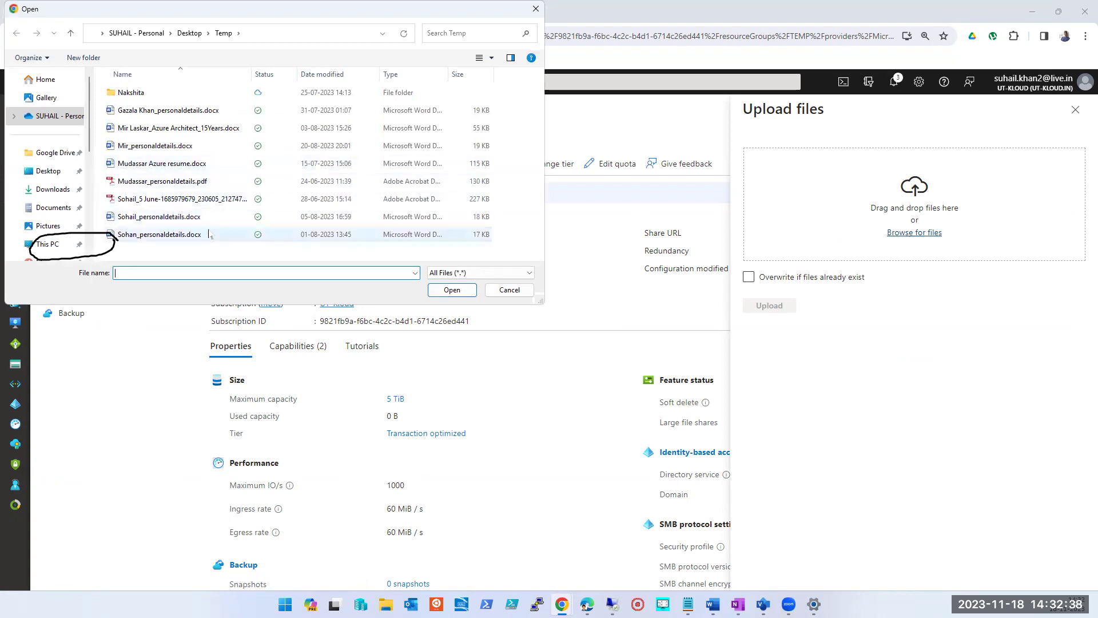
click(160, 130)
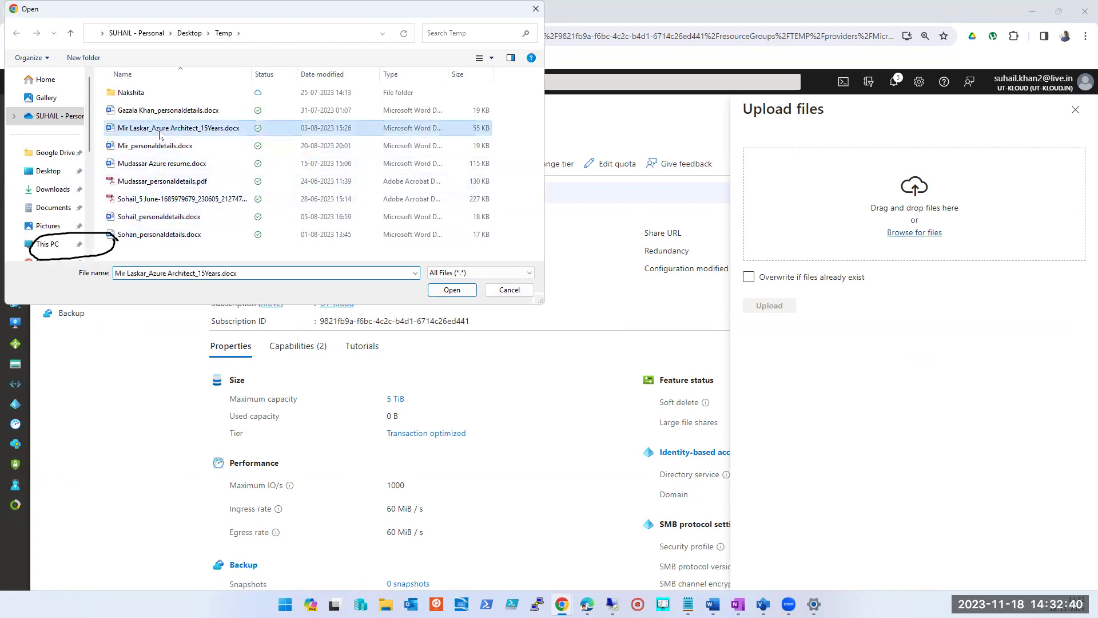
click(463, 291)
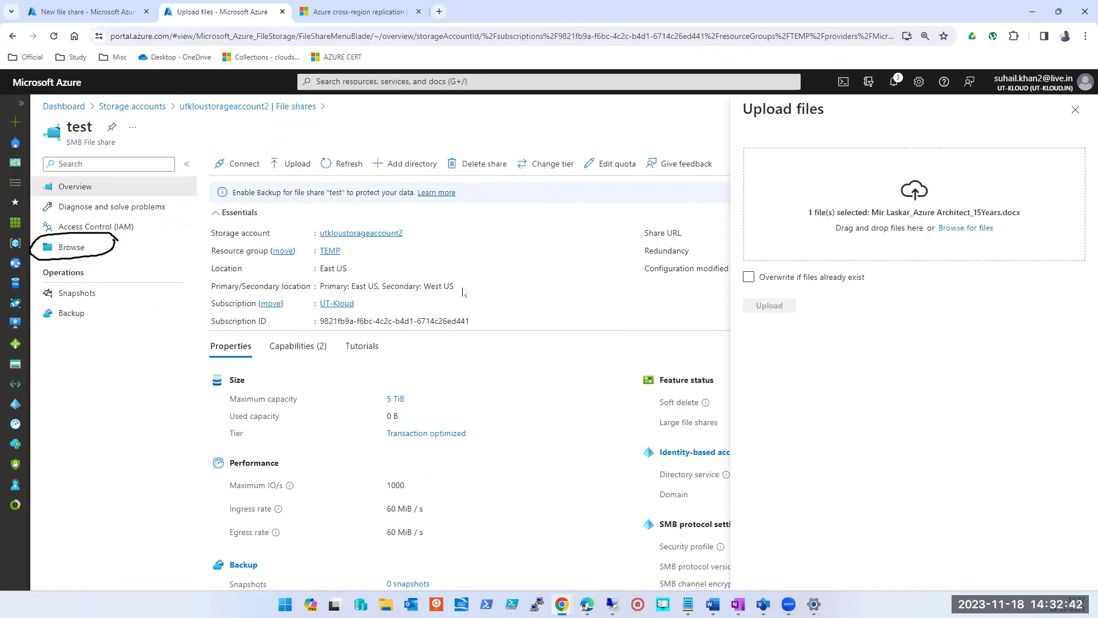
click(748, 278)
click(757, 307)
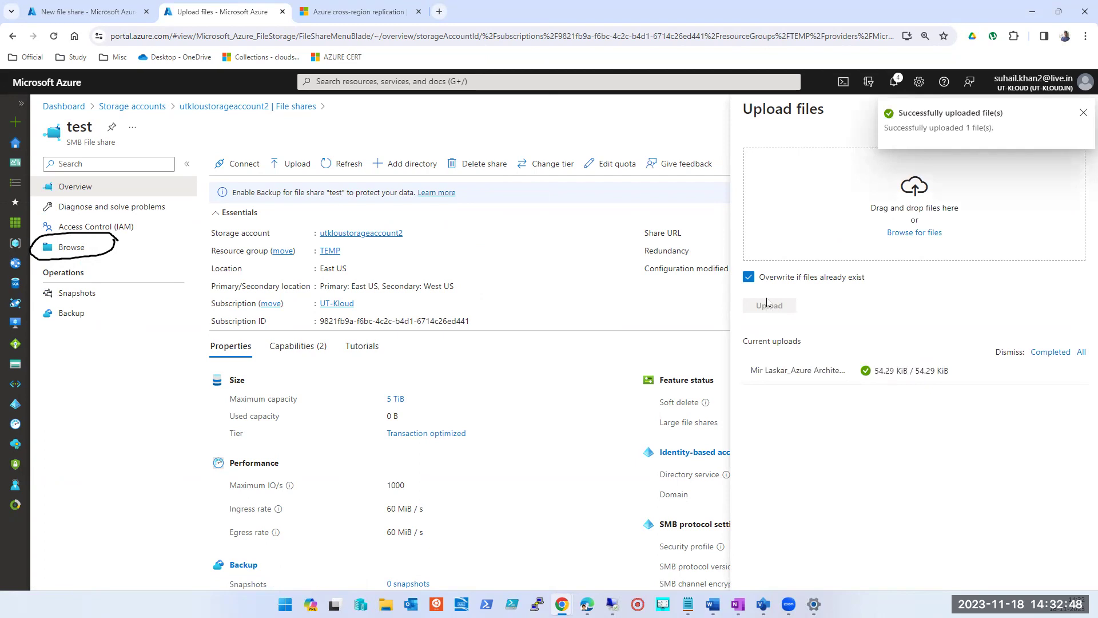
click(1084, 114)
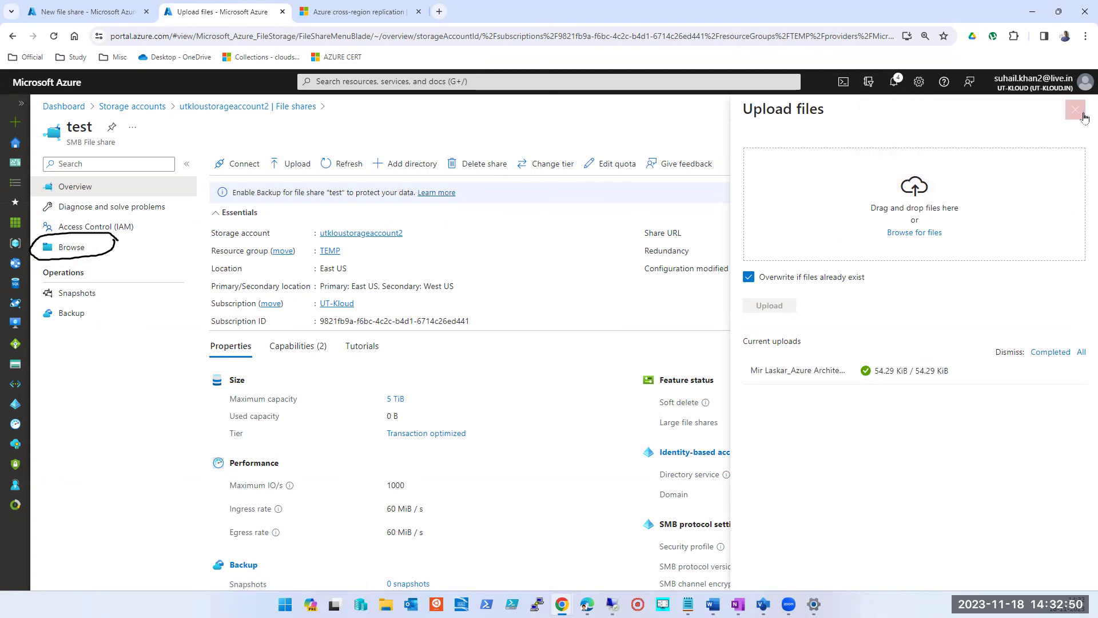
click(1073, 112)
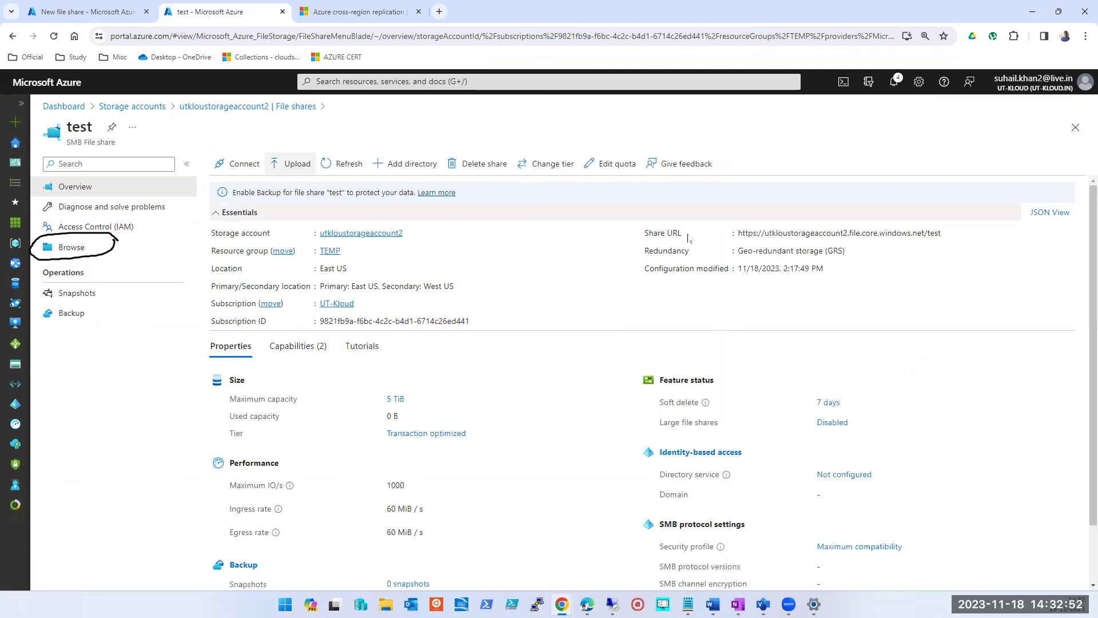
- Open the connection options of the test share and display the Linux mount script
click(223, 169)
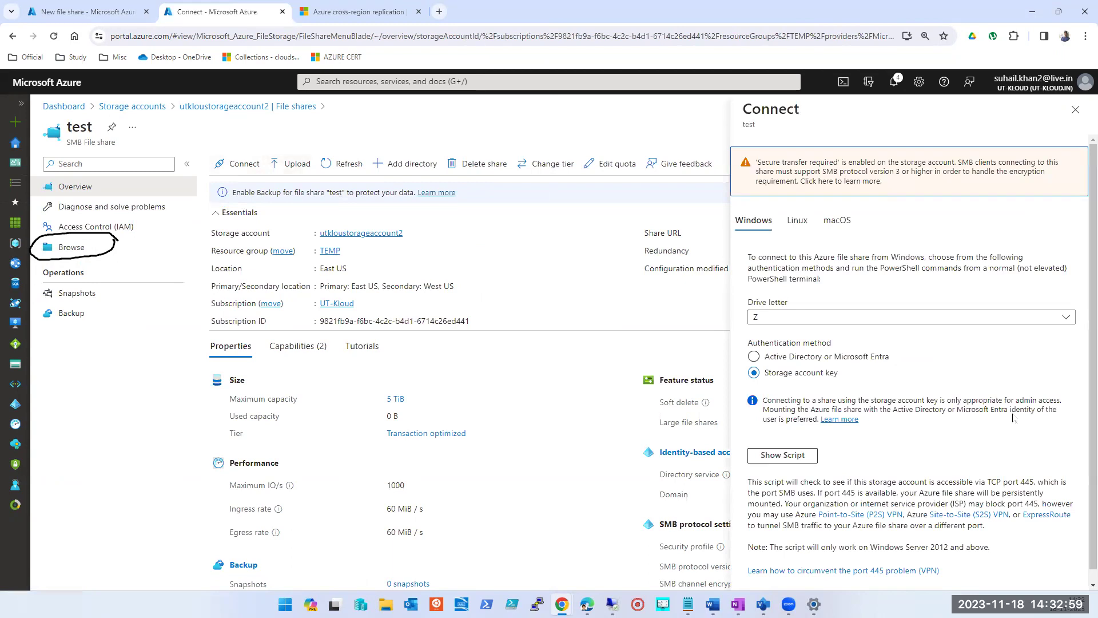
click(792, 229)
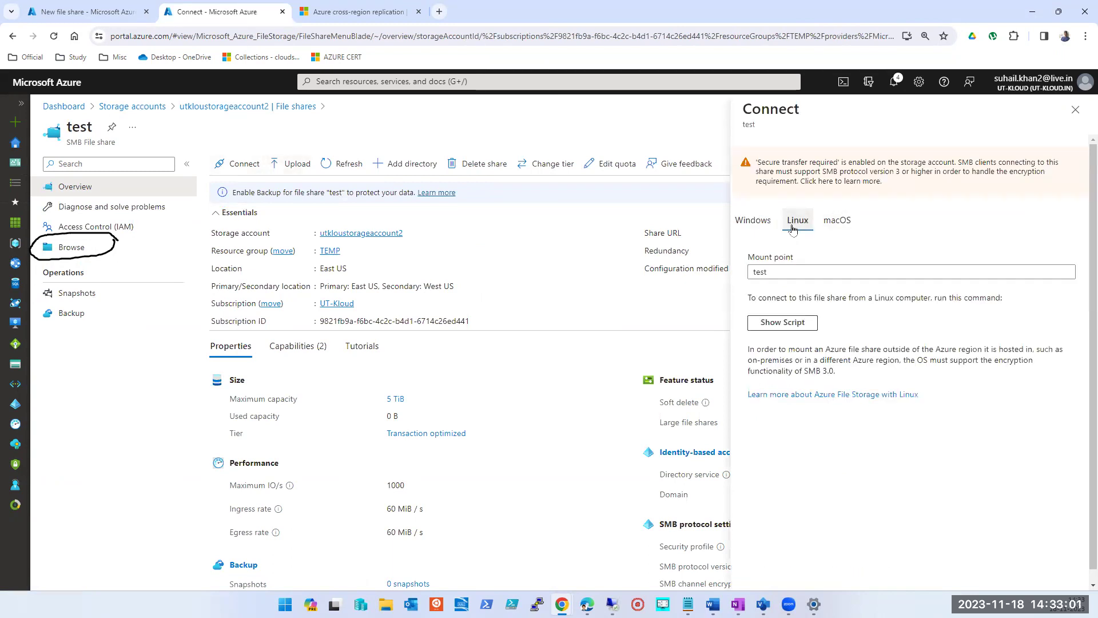
click(782, 324)
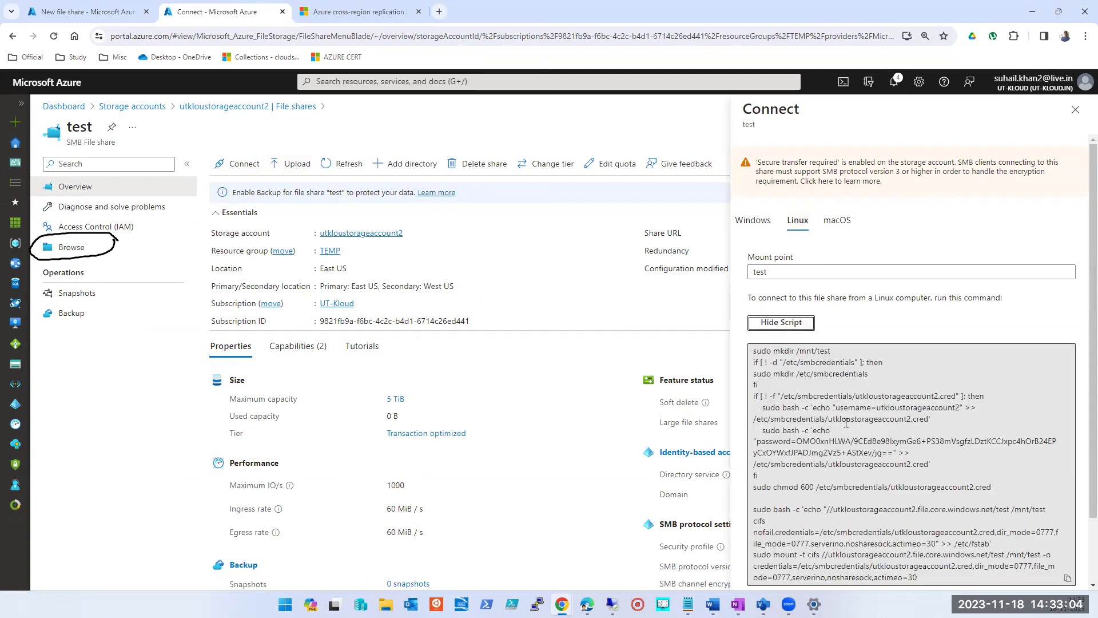
scroll(1081, 522, down, 2)
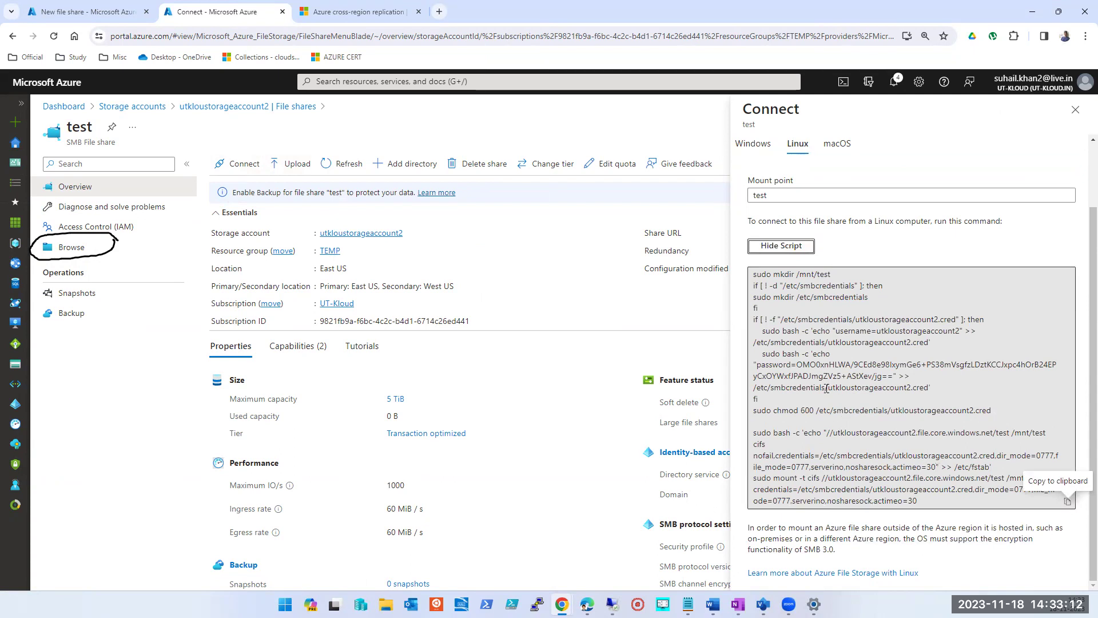
- Display the macOS connection script for the test share and review the Windows drive letter and authentication options
click(837, 224)
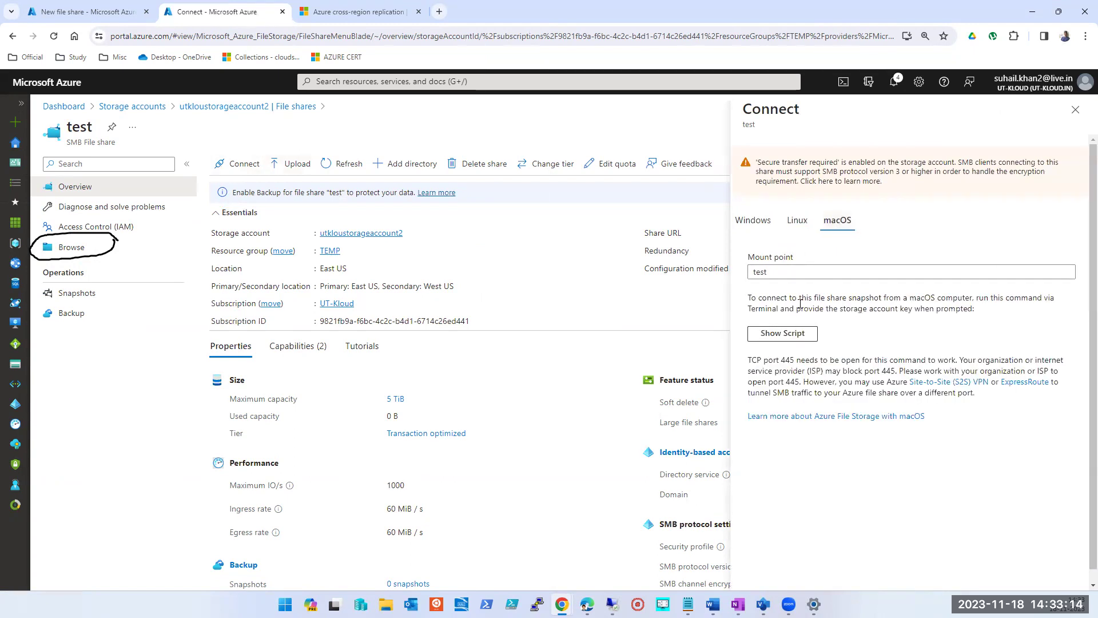
click(784, 336)
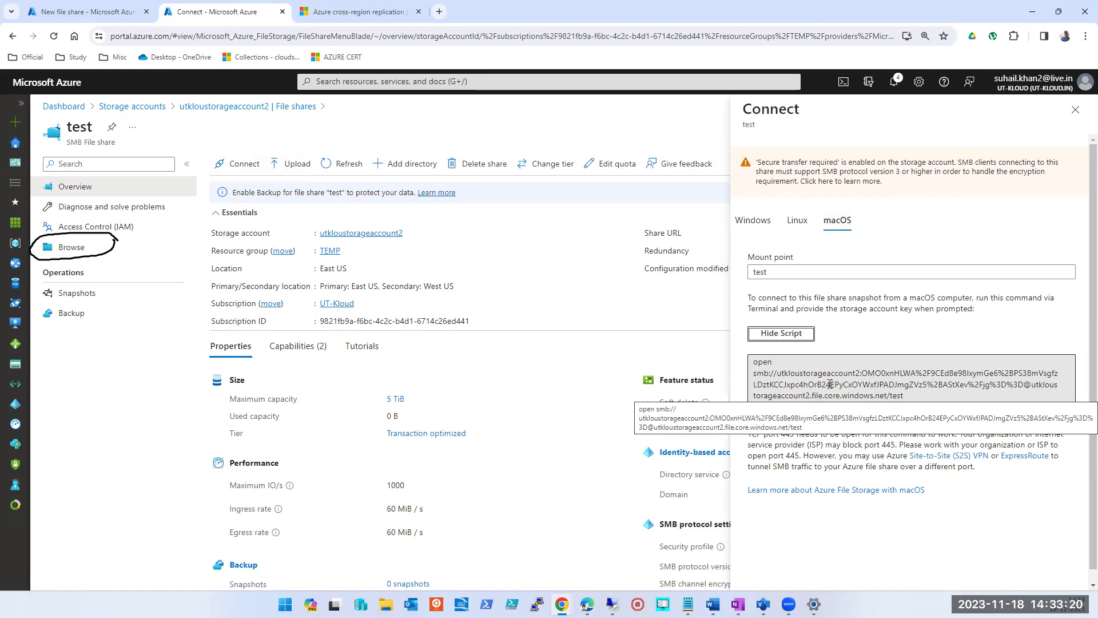
click(755, 226)
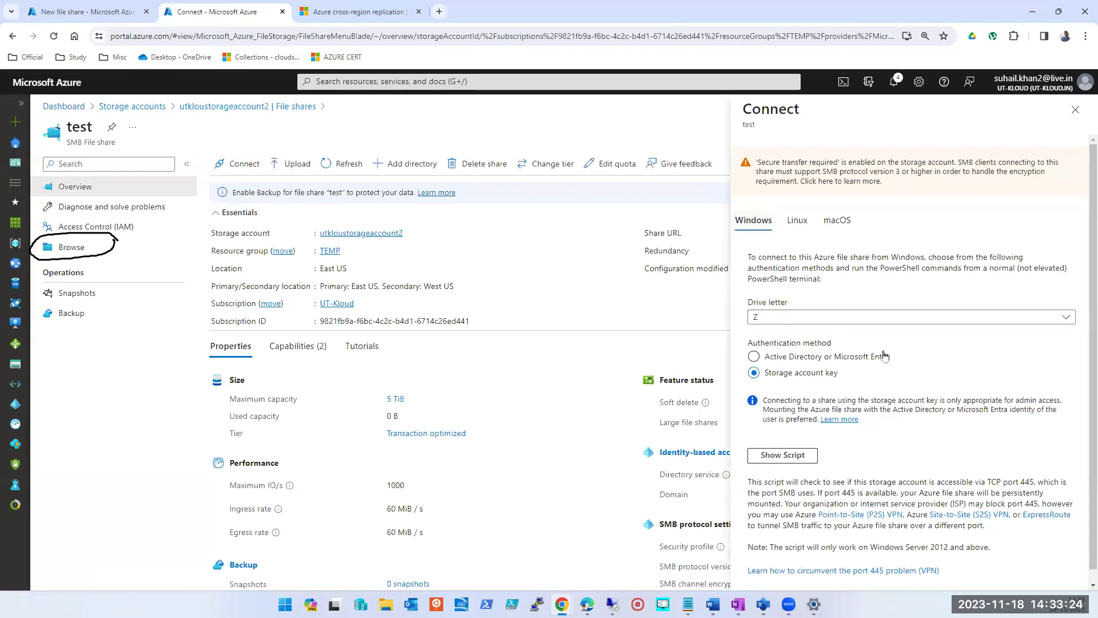
scroll(884, 356, down, 1)
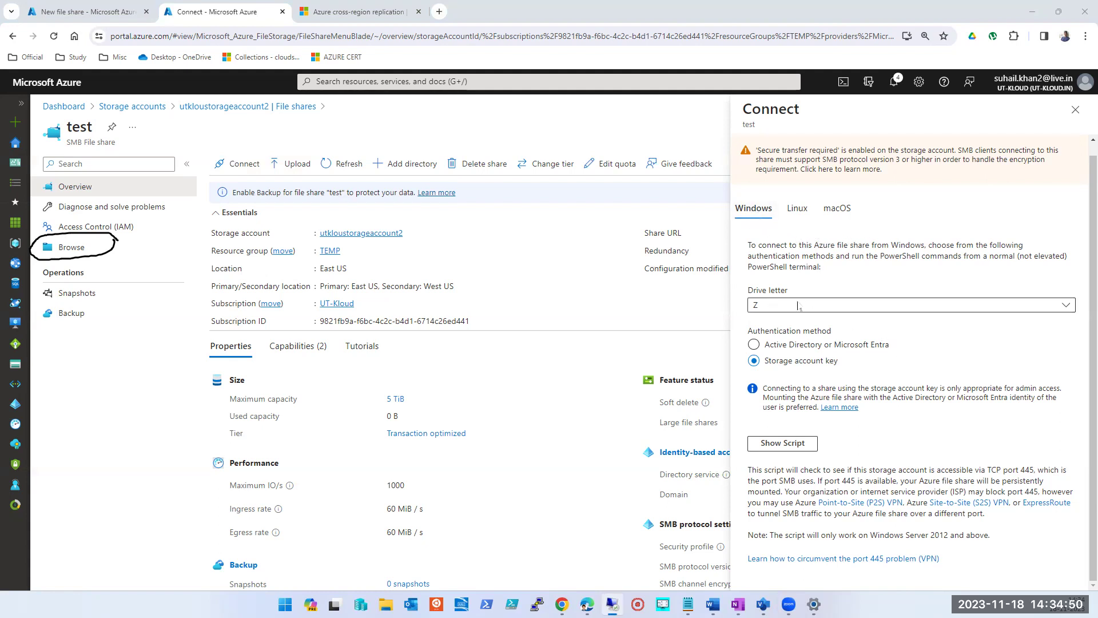
- Switch to the Remote Desktop session of the virtual machine, clear the screen annotation and restore the session to a smaller window
click(844, 306)
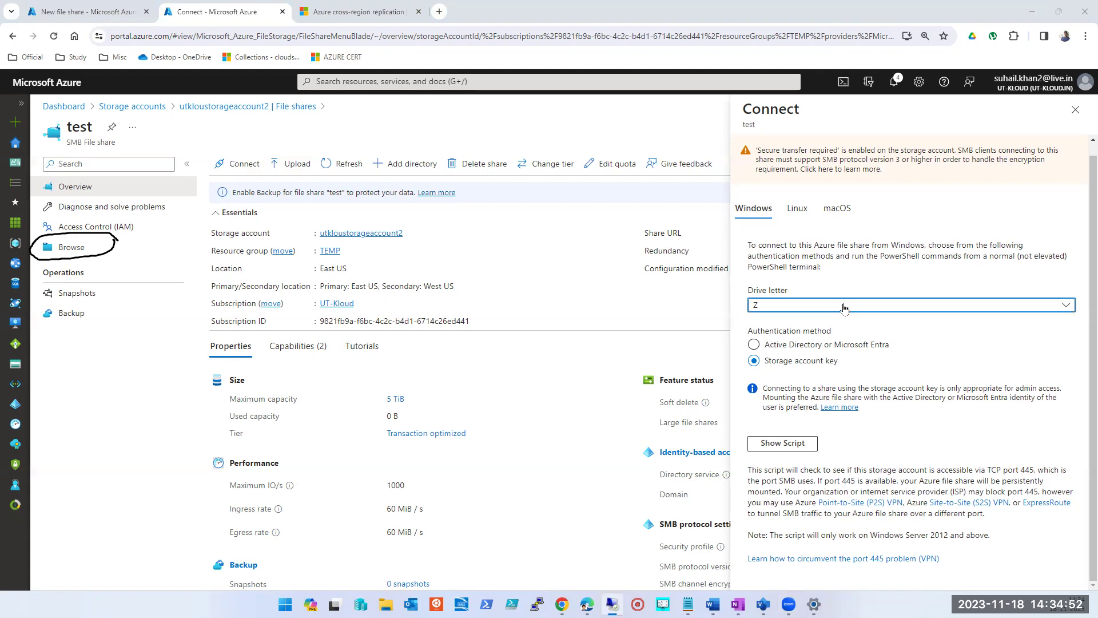
click(844, 308)
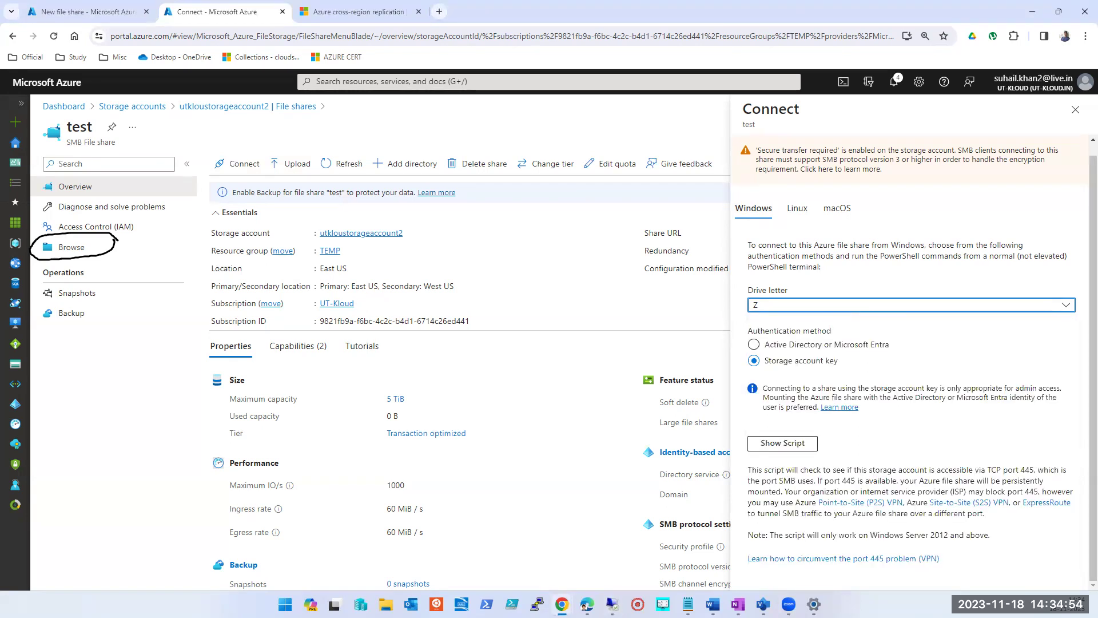
click(611, 604)
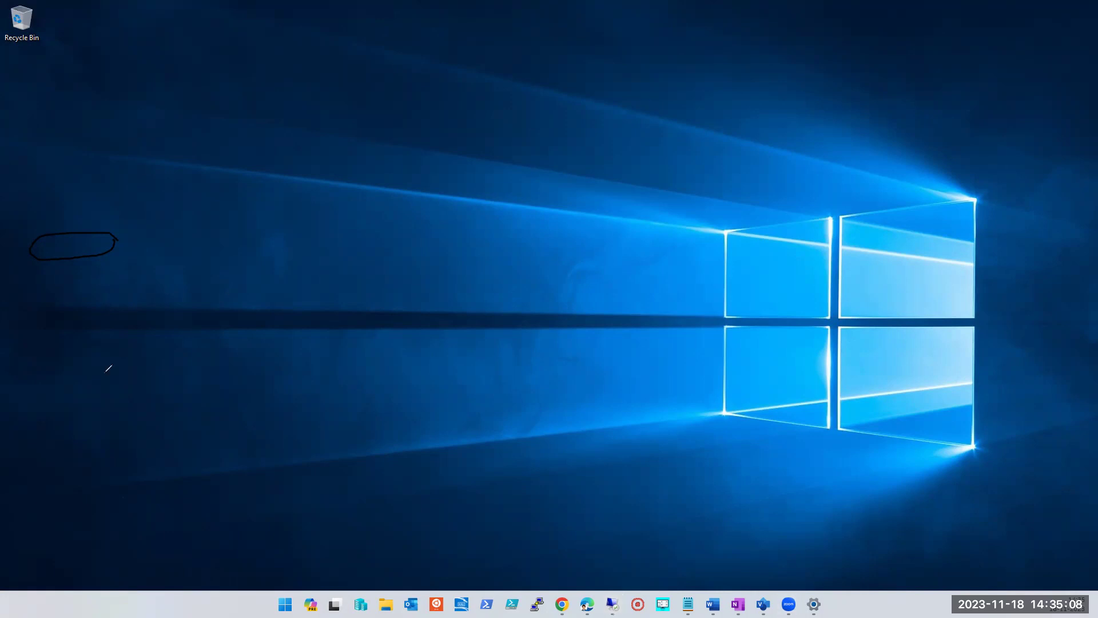
key(e)
key(Escape)
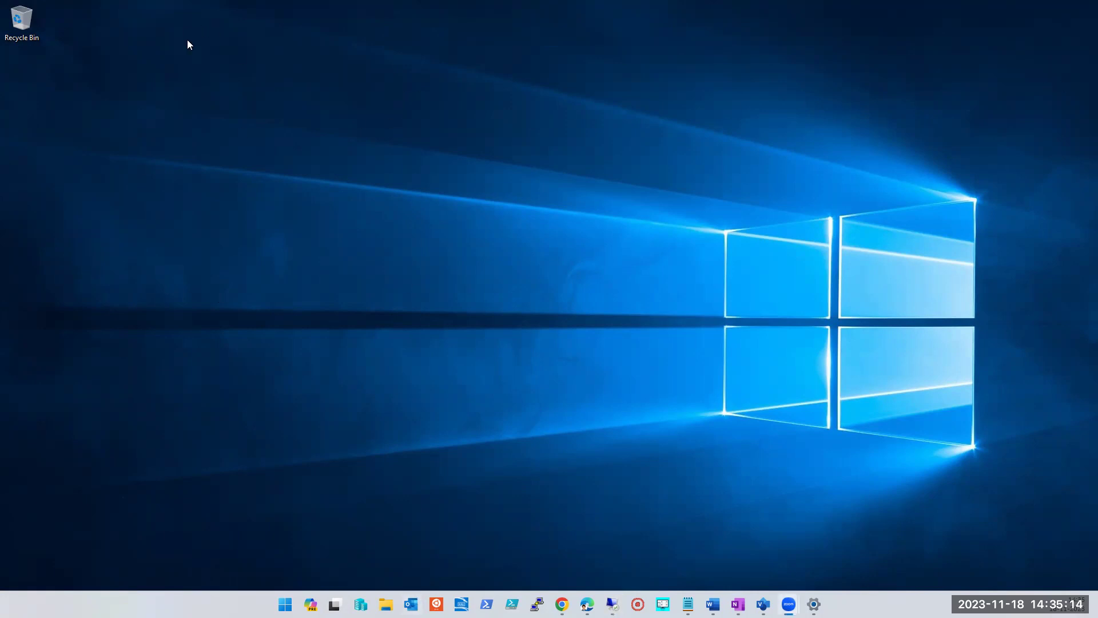
mouse_move(391, 2)
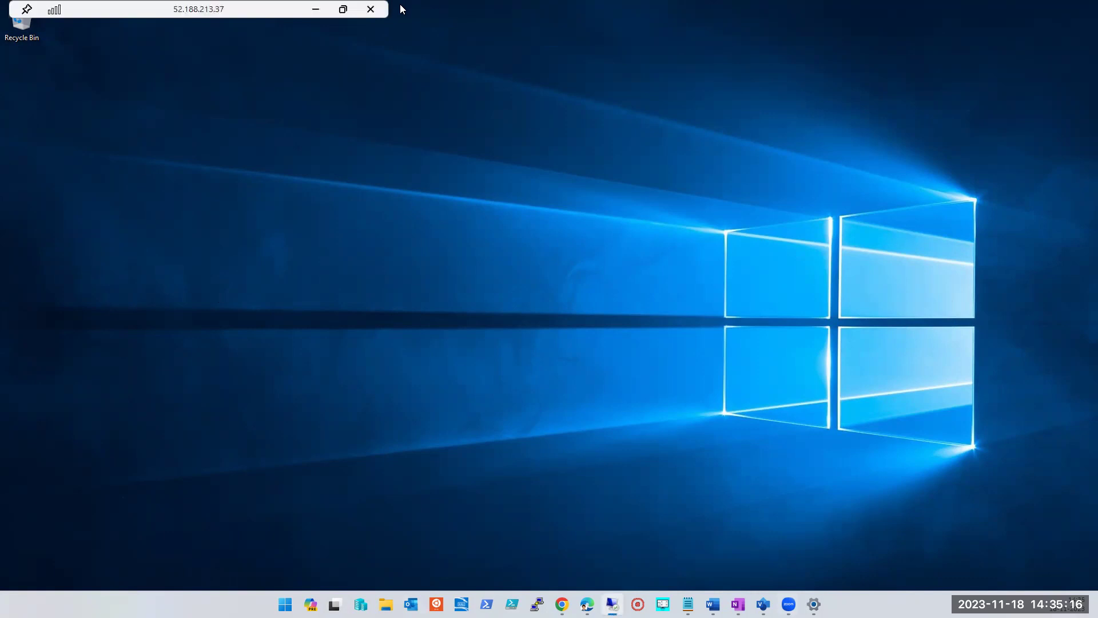
double_click(240, 11)
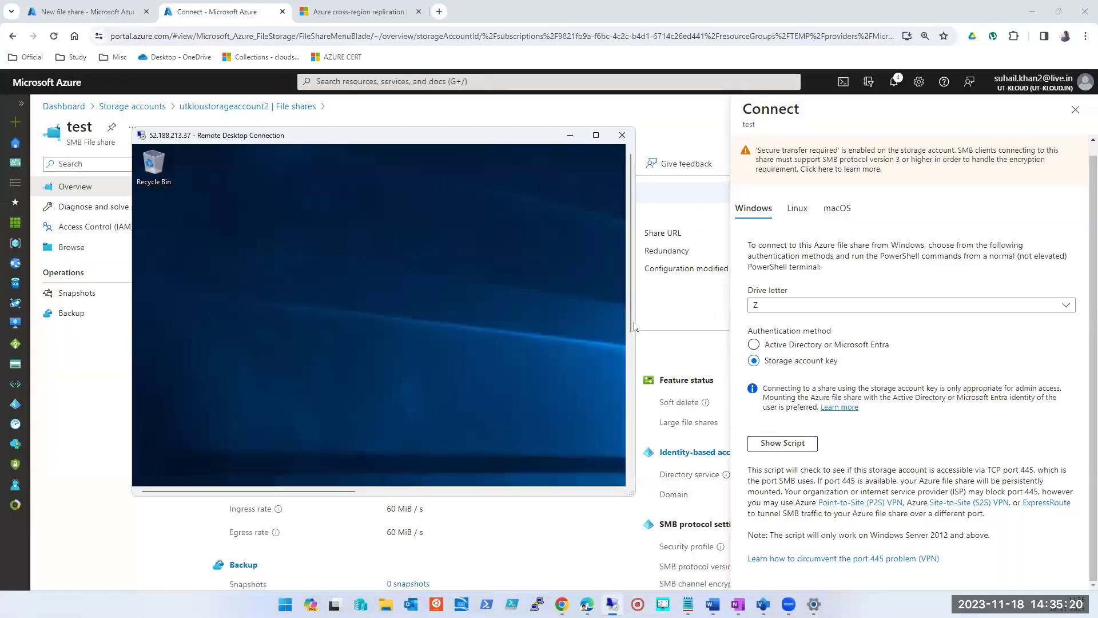
- Open File Explorer in the remote session, make the session full screen and display This PC
drag(633, 326, 632, 413)
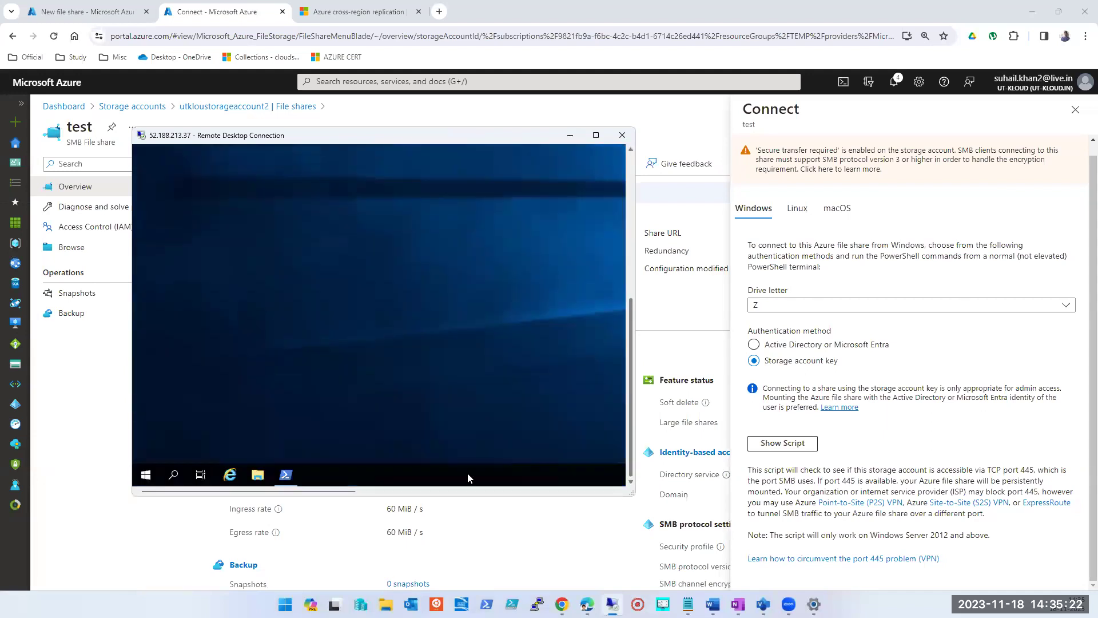
click(258, 474)
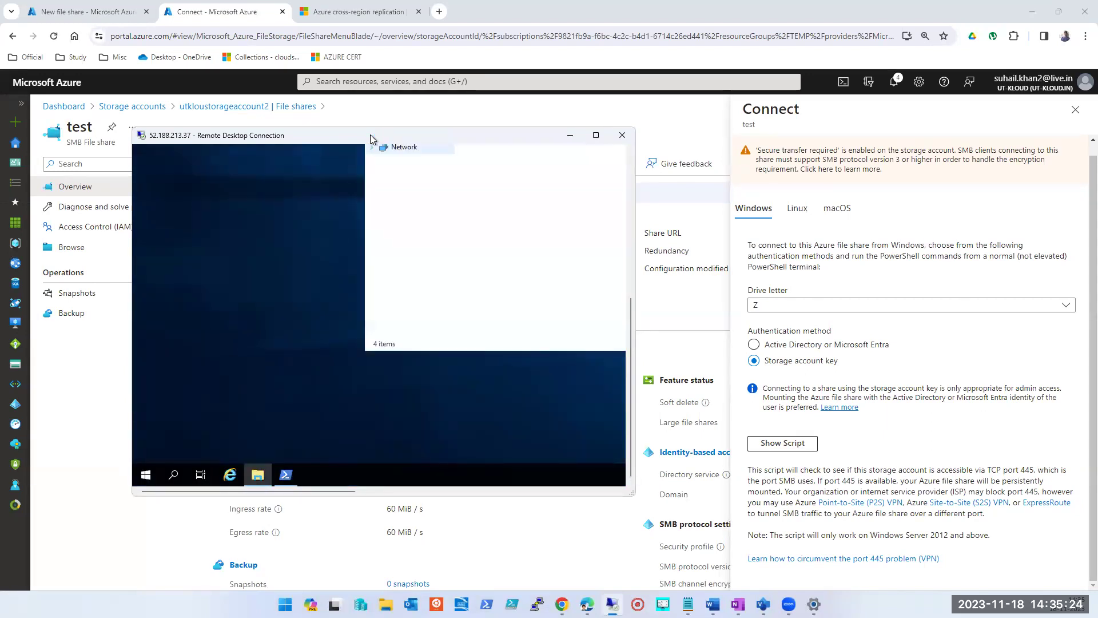
click(596, 136)
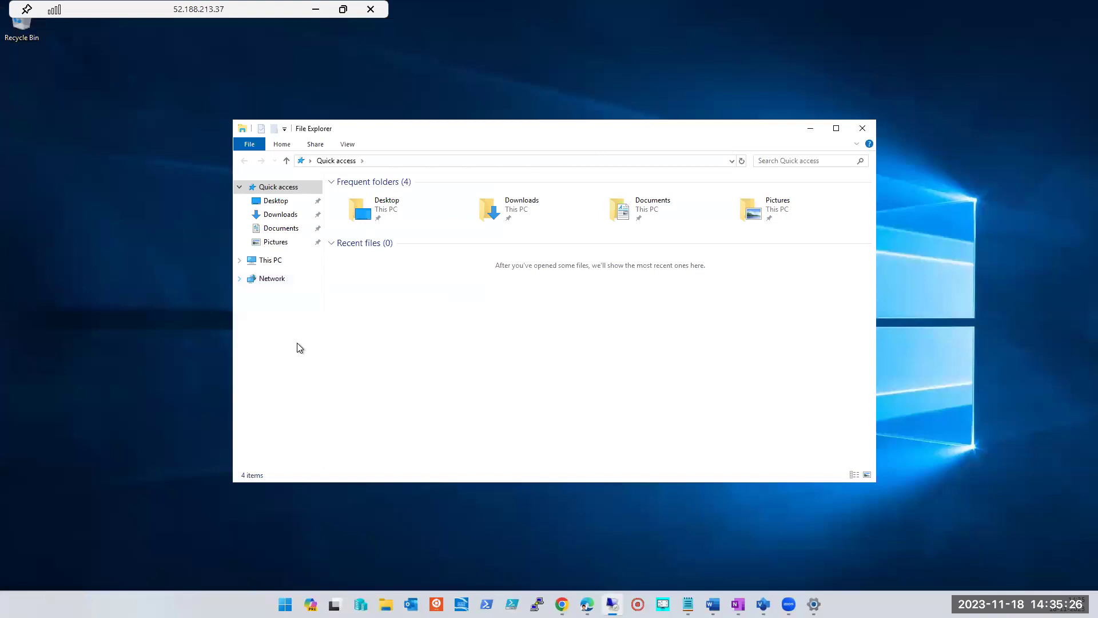
click(268, 261)
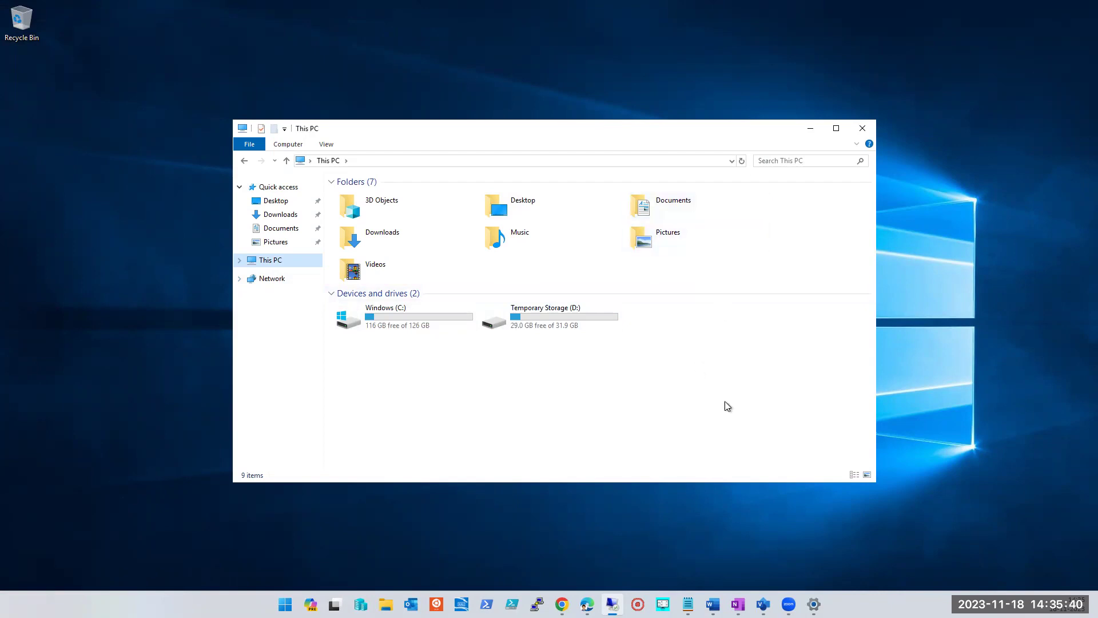
click(671, 520)
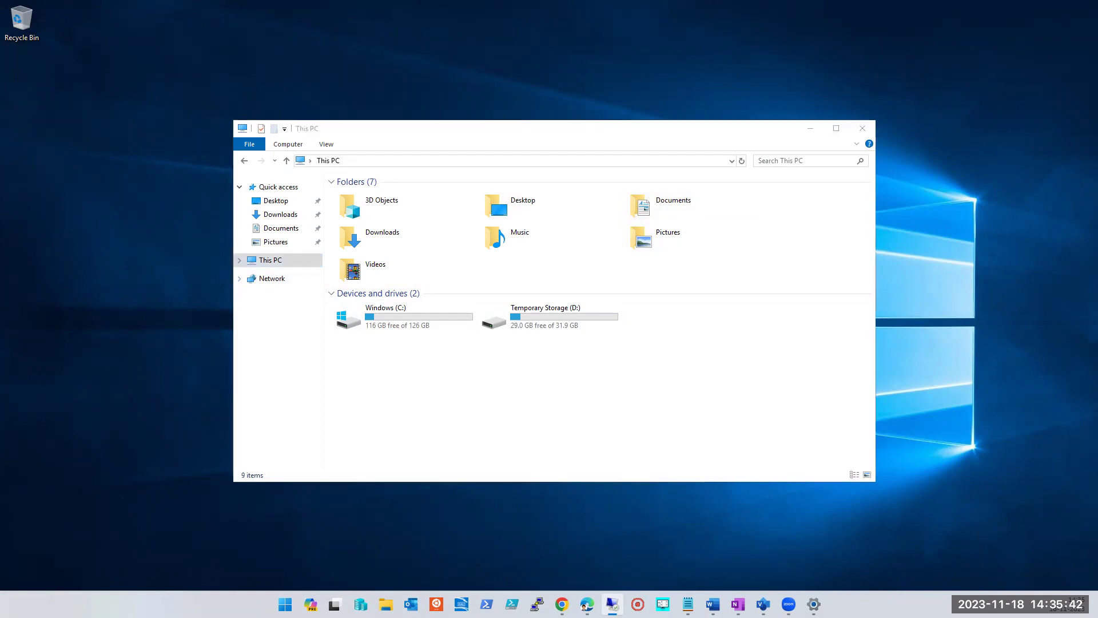
- Return to the Azure portal and set the drive letter for the test share's Windows connection to D
mouse_move(288, 6)
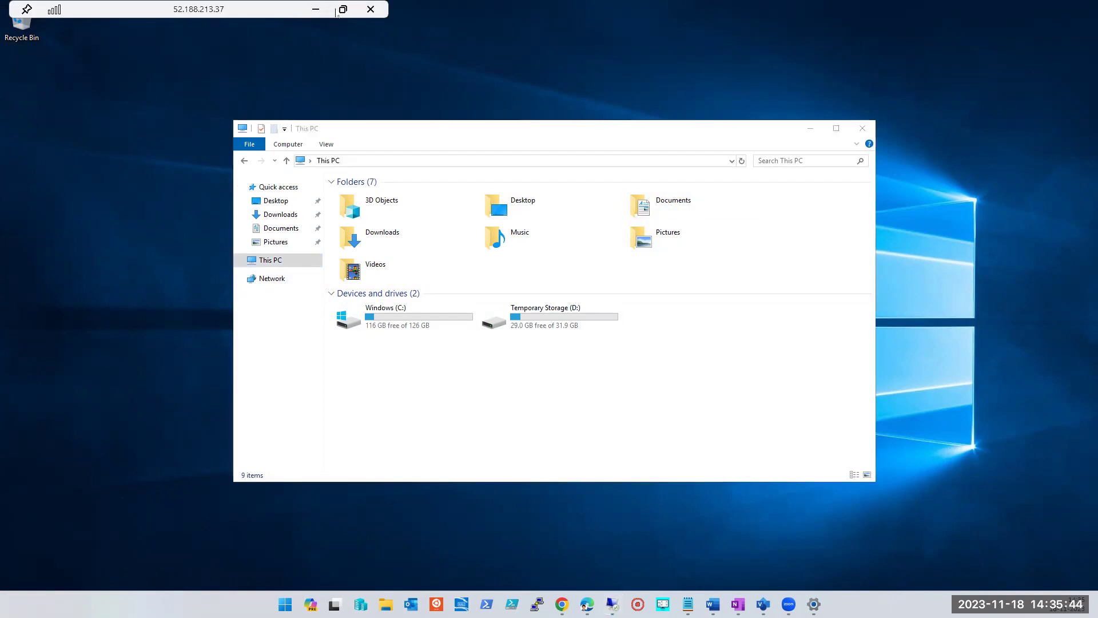
click(343, 10)
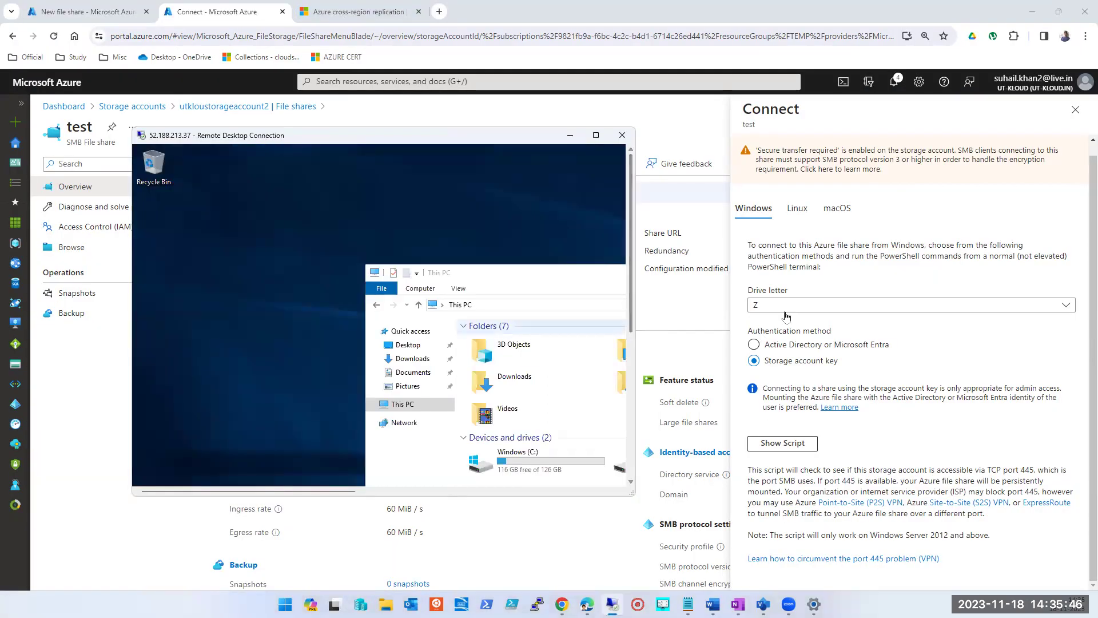
click(789, 305)
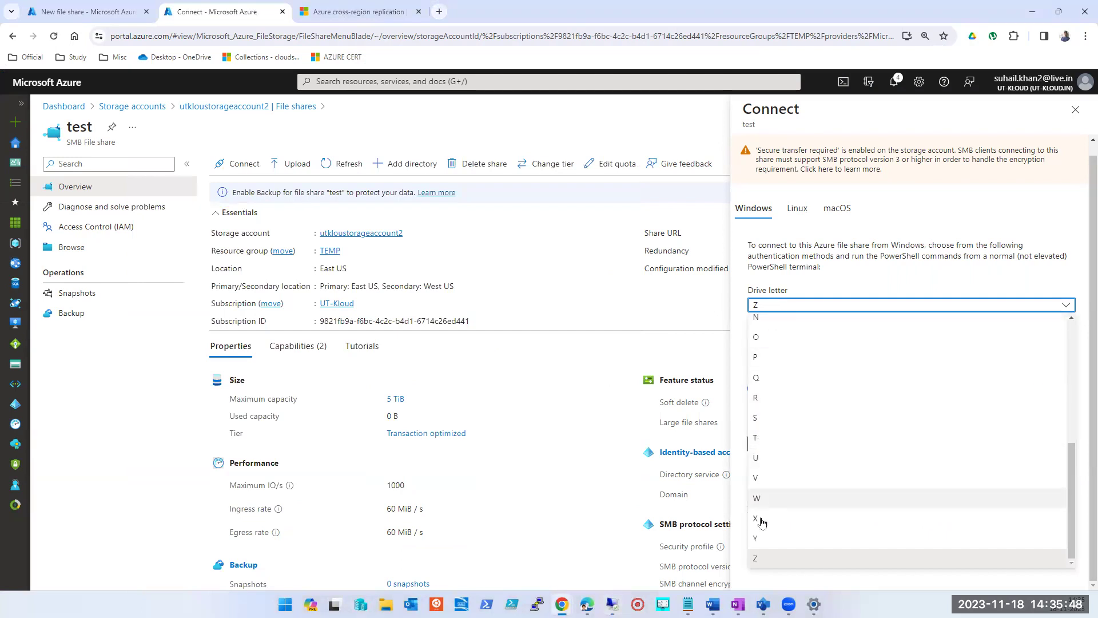
scroll(767, 432, up, 1)
scroll(767, 432, up, 4)
click(768, 355)
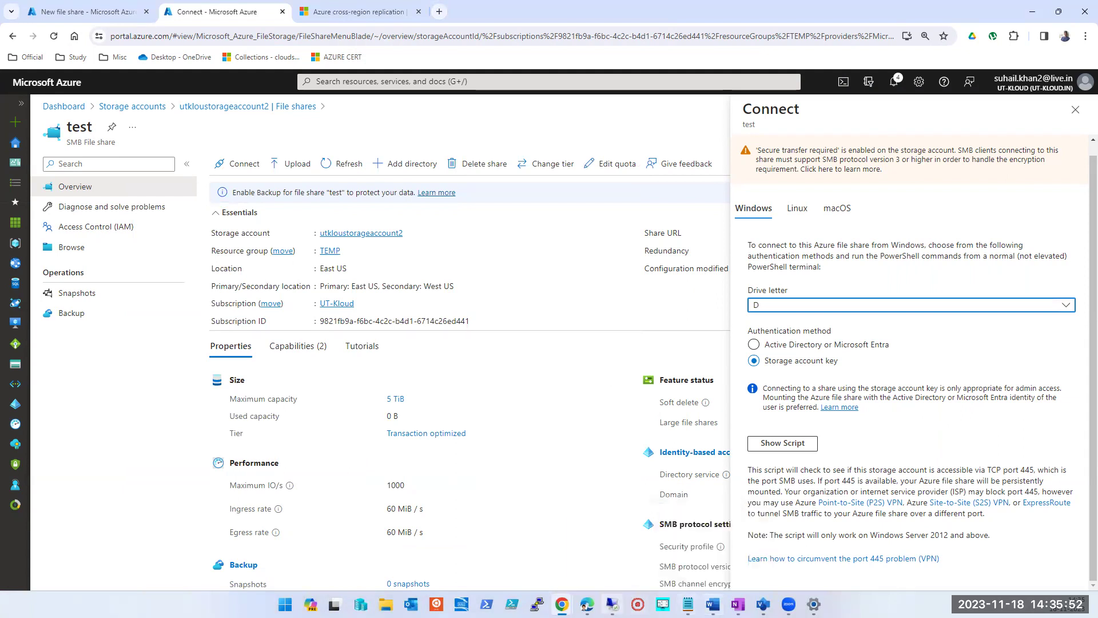
- Bring up the PowerShell window in the Remote Desktop session and make the session full screen
click(612, 605)
drag(630, 280, 629, 429)
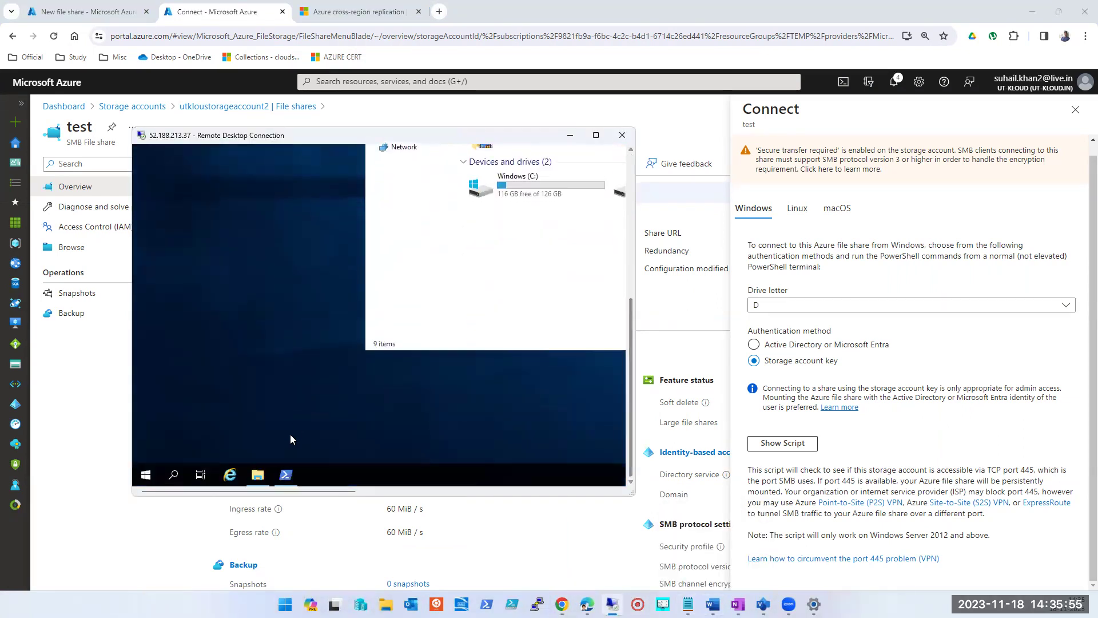
click(285, 475)
click(595, 135)
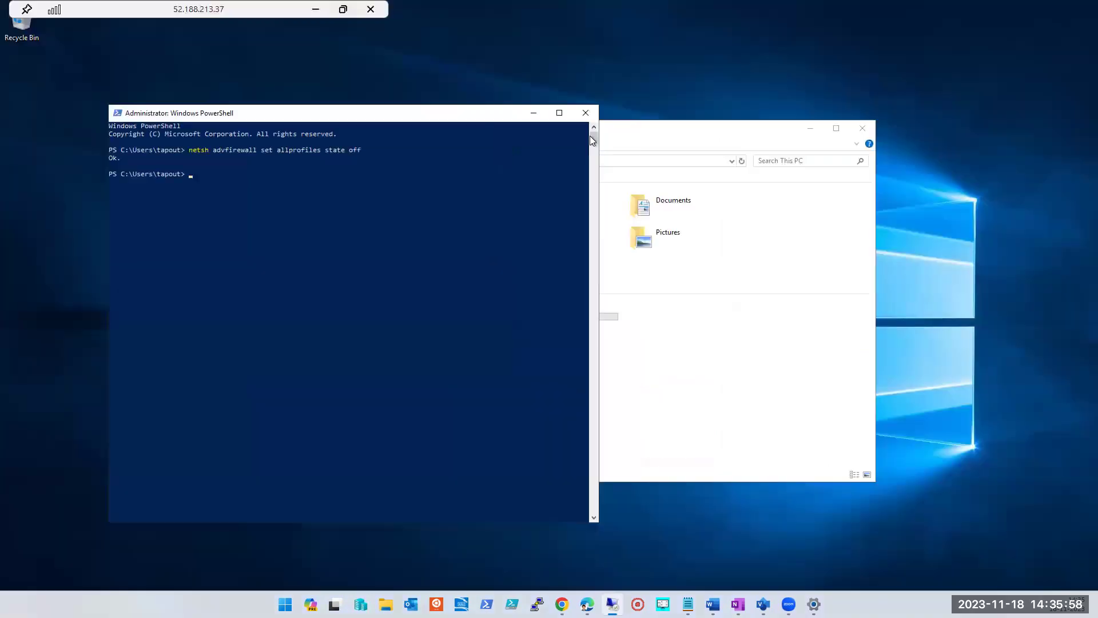
- Examine the C and D drives of the remote machine in File Explorer and compare them with the local computer's drives
click(684, 139)
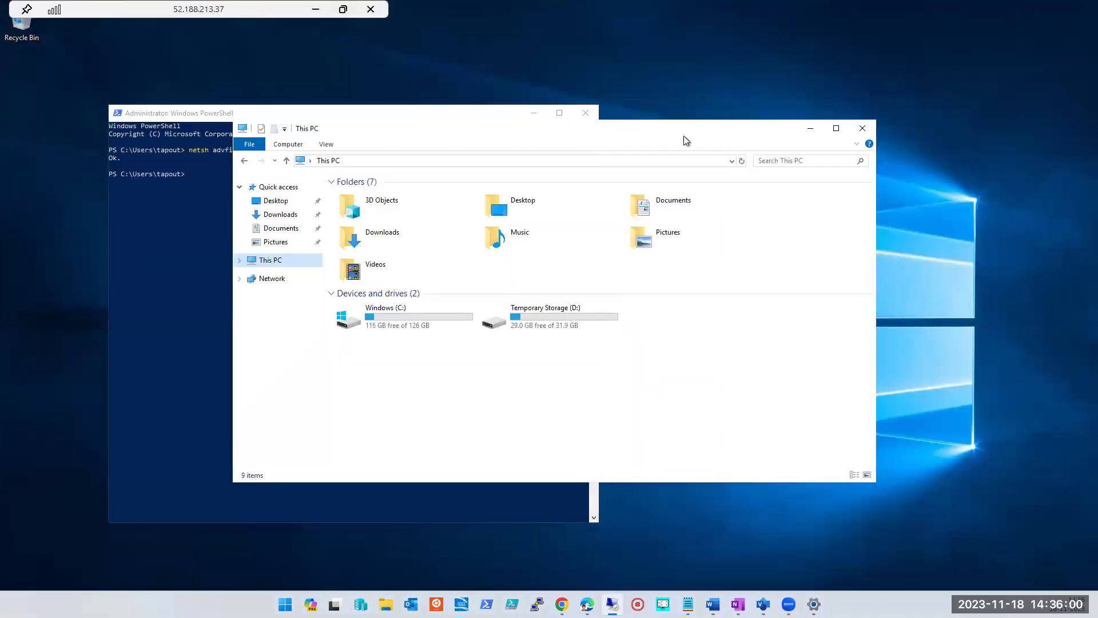
click(526, 321)
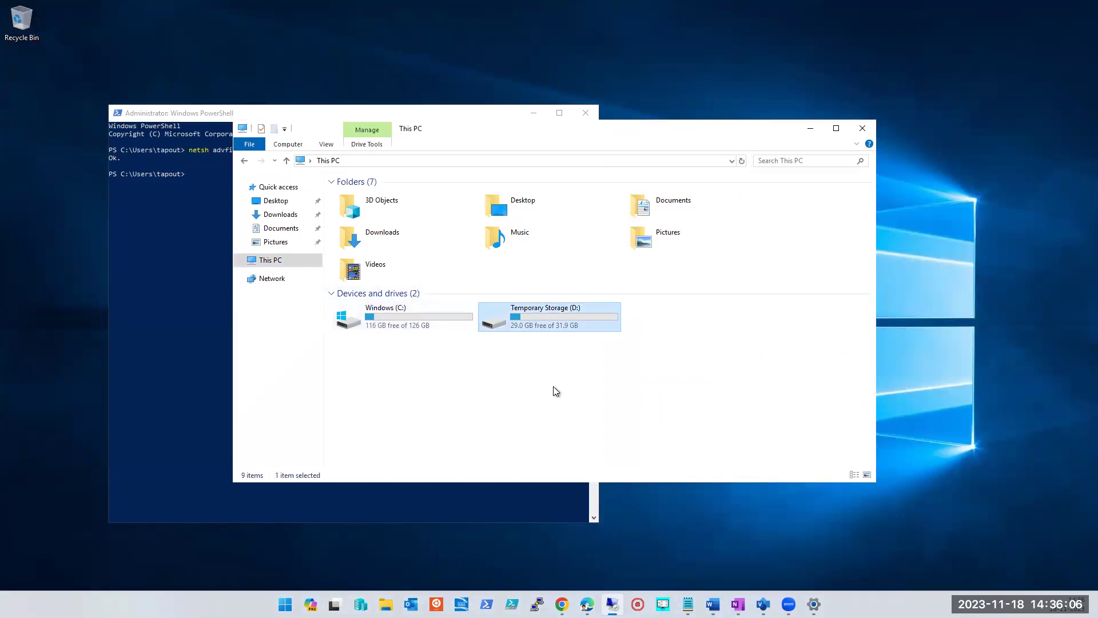
click(564, 368)
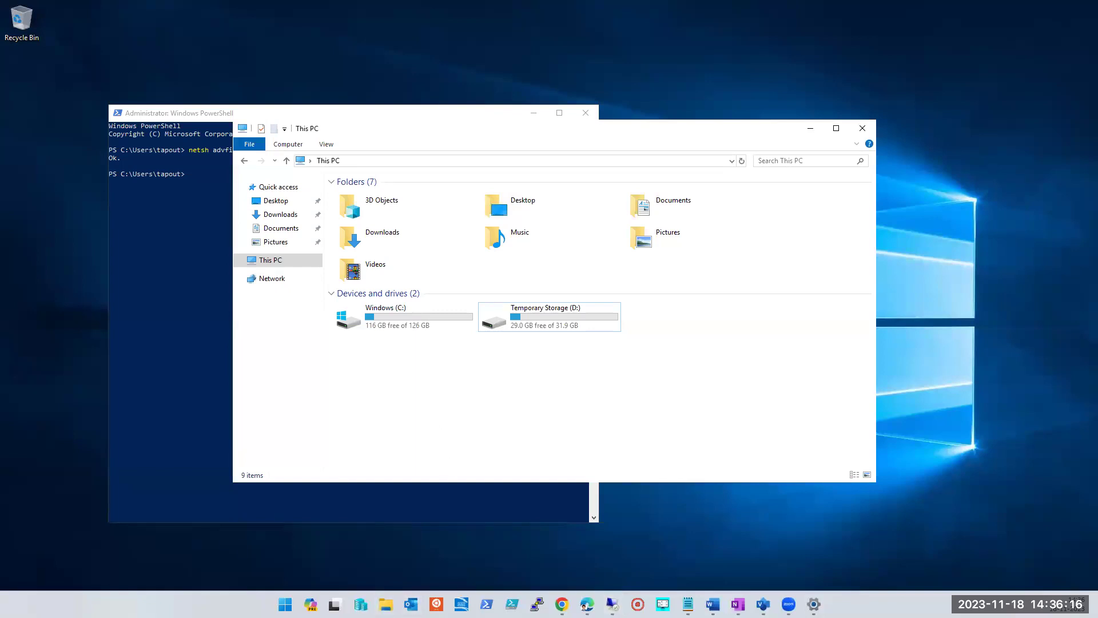
key(super+e)
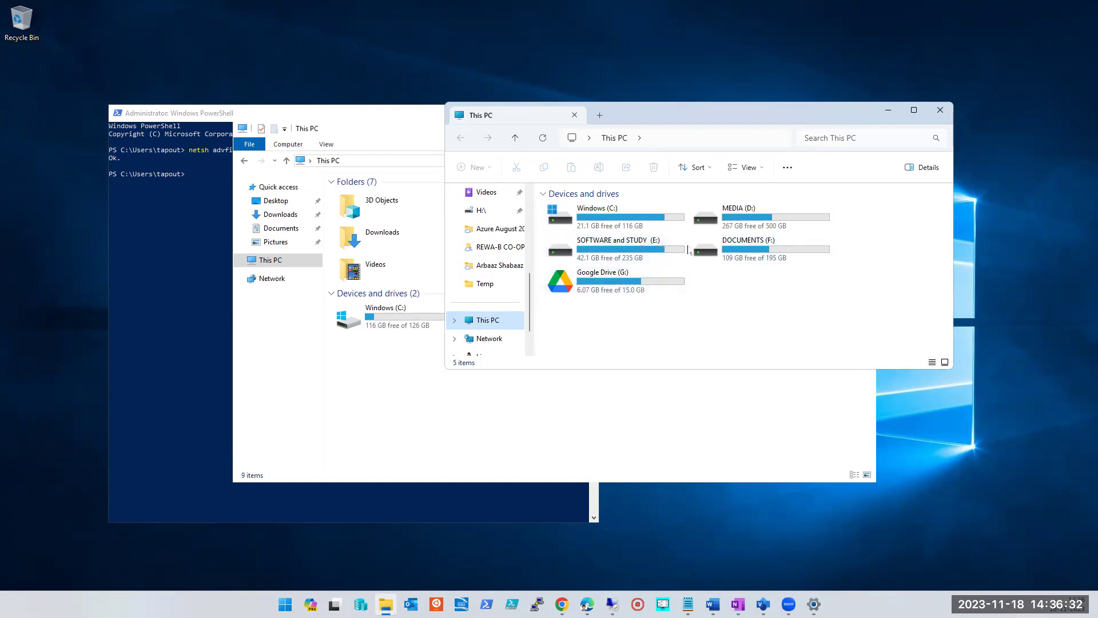
click(938, 115)
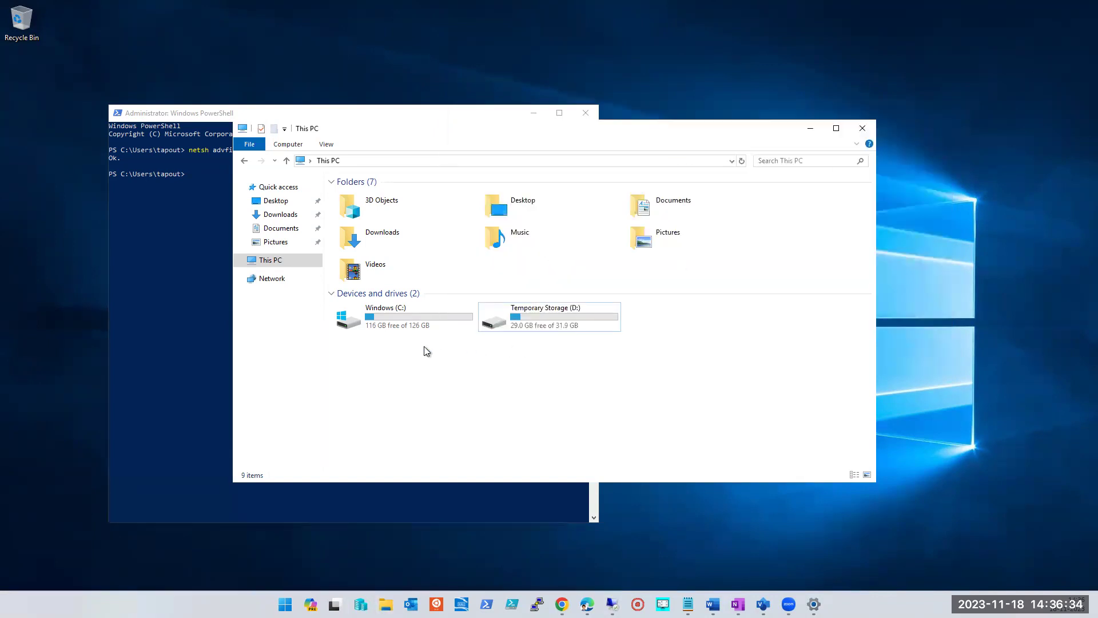
click(582, 327)
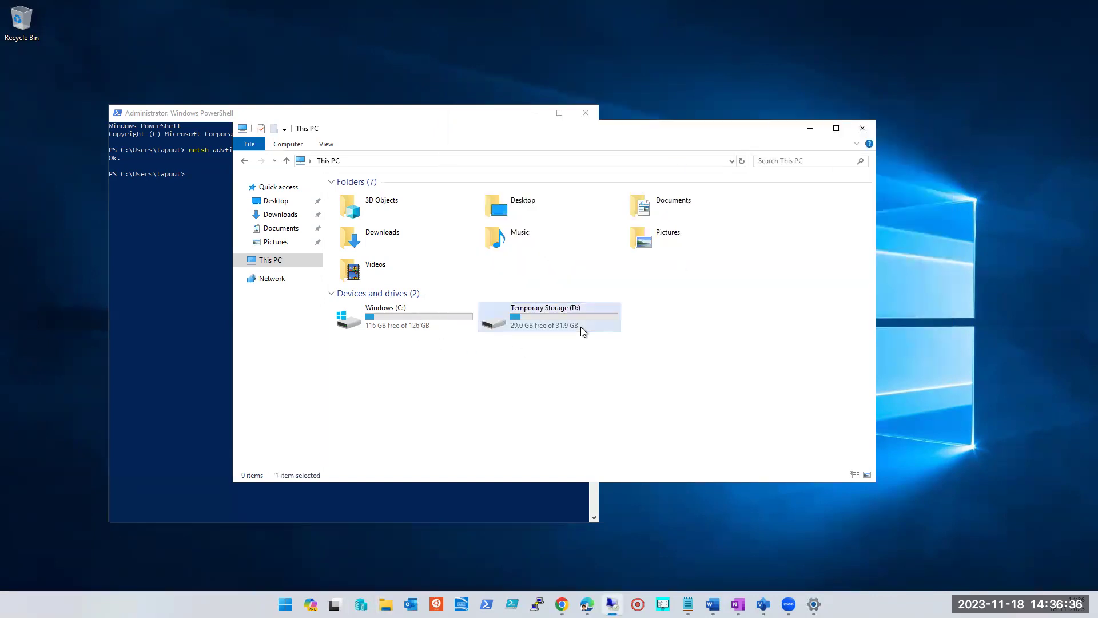
click(437, 326)
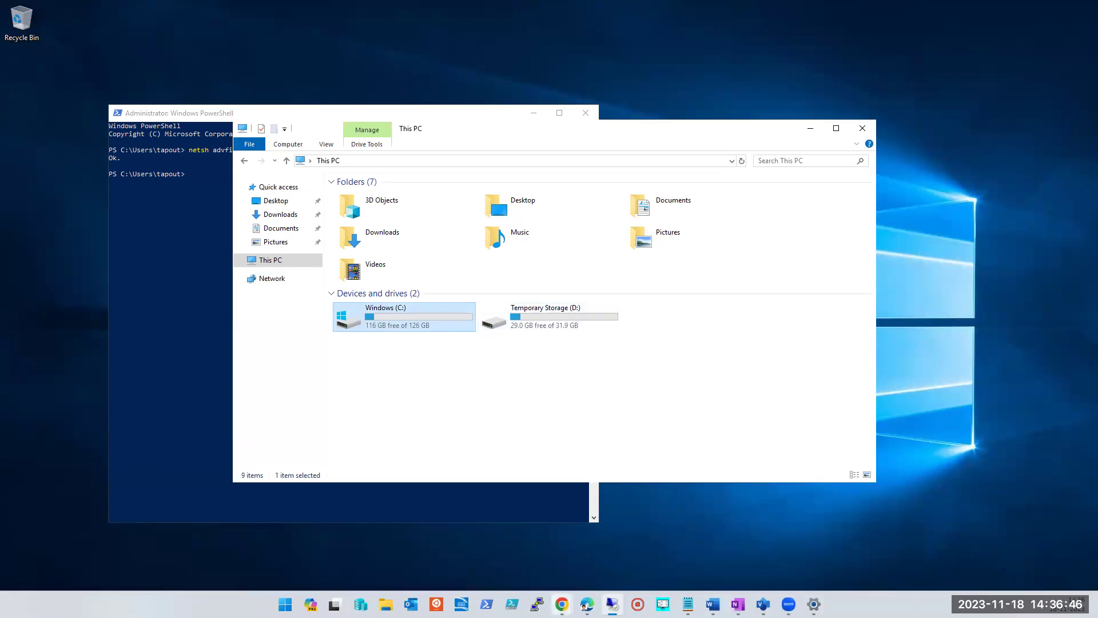
- Switch to the Azure portal and set the drive letter for the test share's Windows connection to N
mouse_move(562, 604)
click(673, 508)
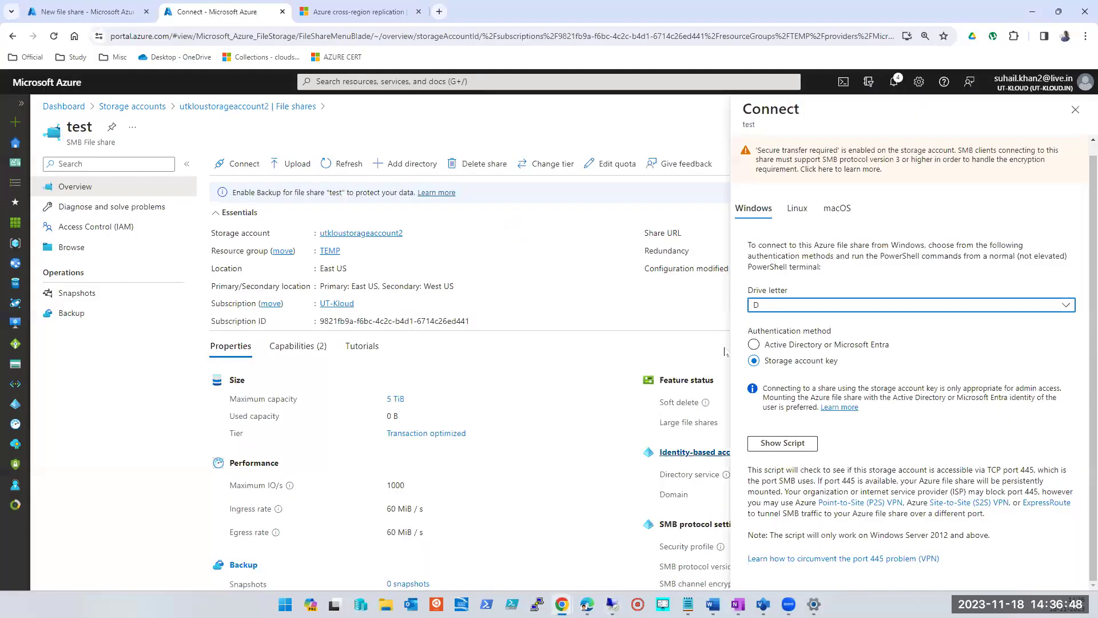
click(800, 307)
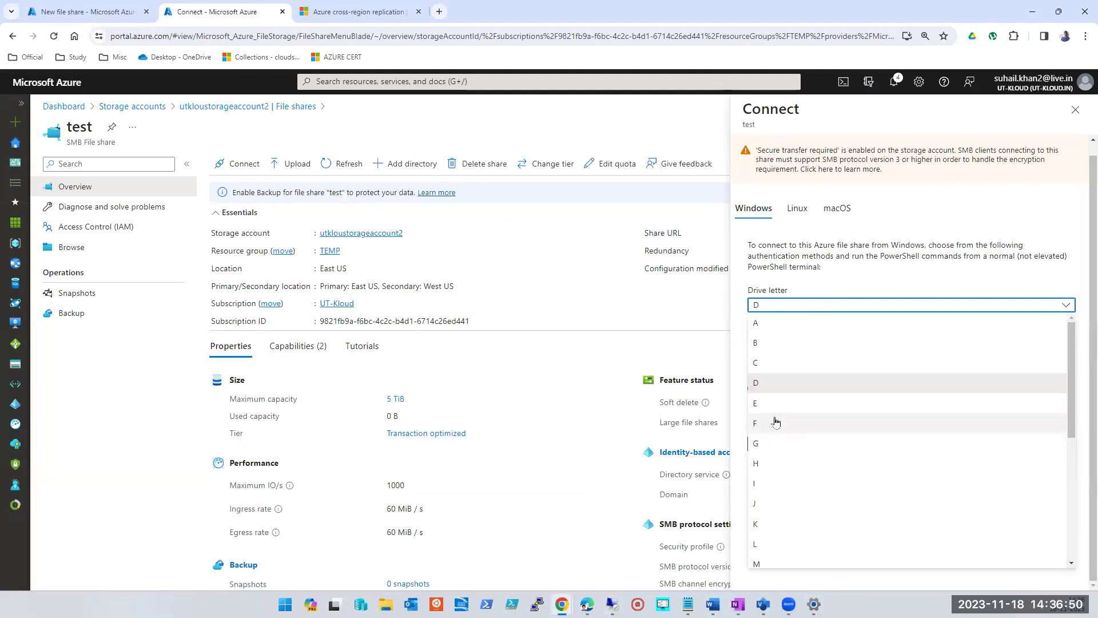
scroll(775, 422, down, 3)
click(765, 468)
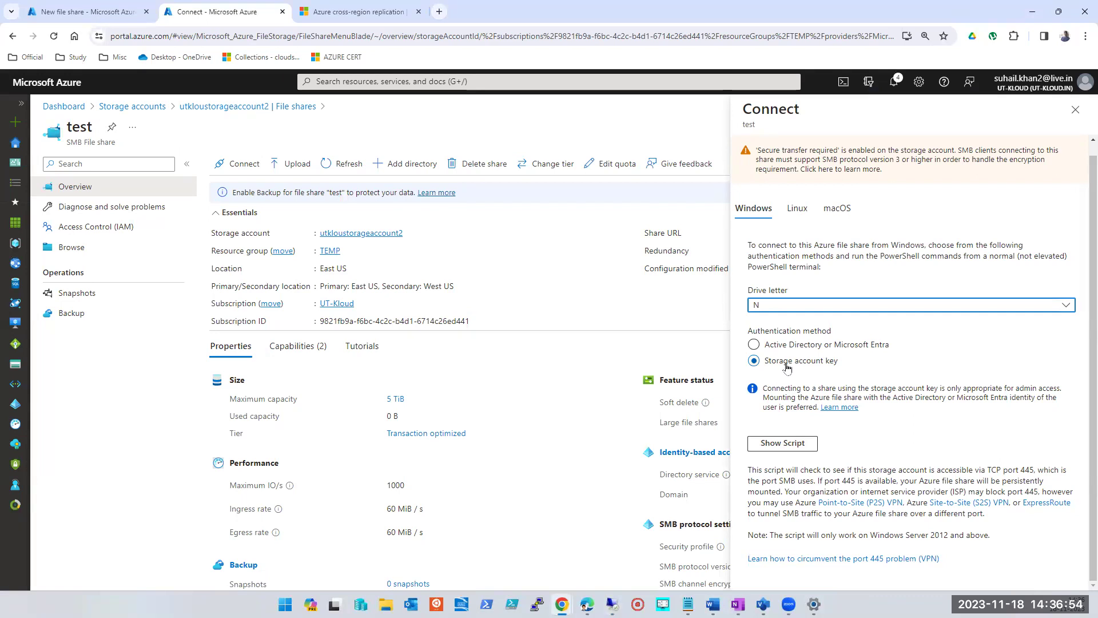
- Show the Windows PowerShell script for the test share with storage account key authentication and copy it to the clipboard
click(782, 443)
scroll(832, 335, down, 4)
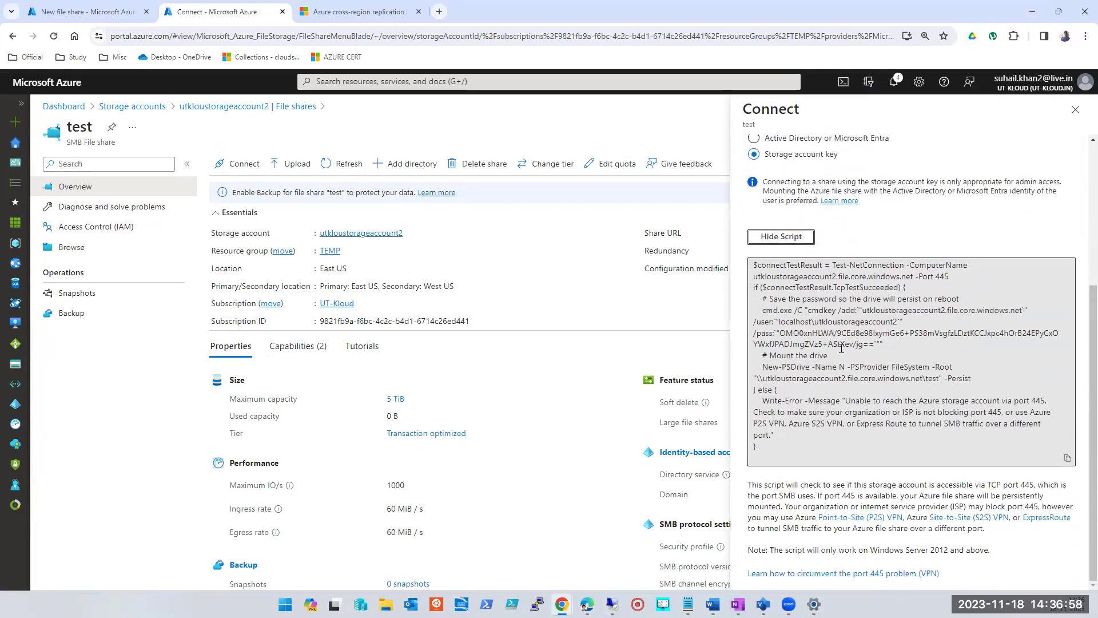
click(1067, 457)
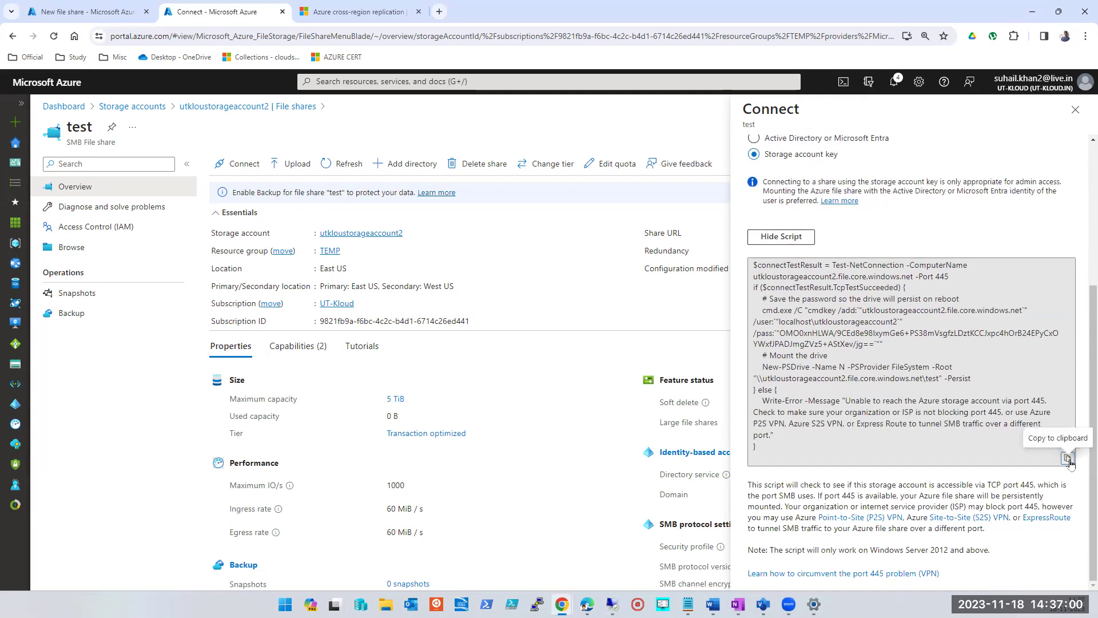
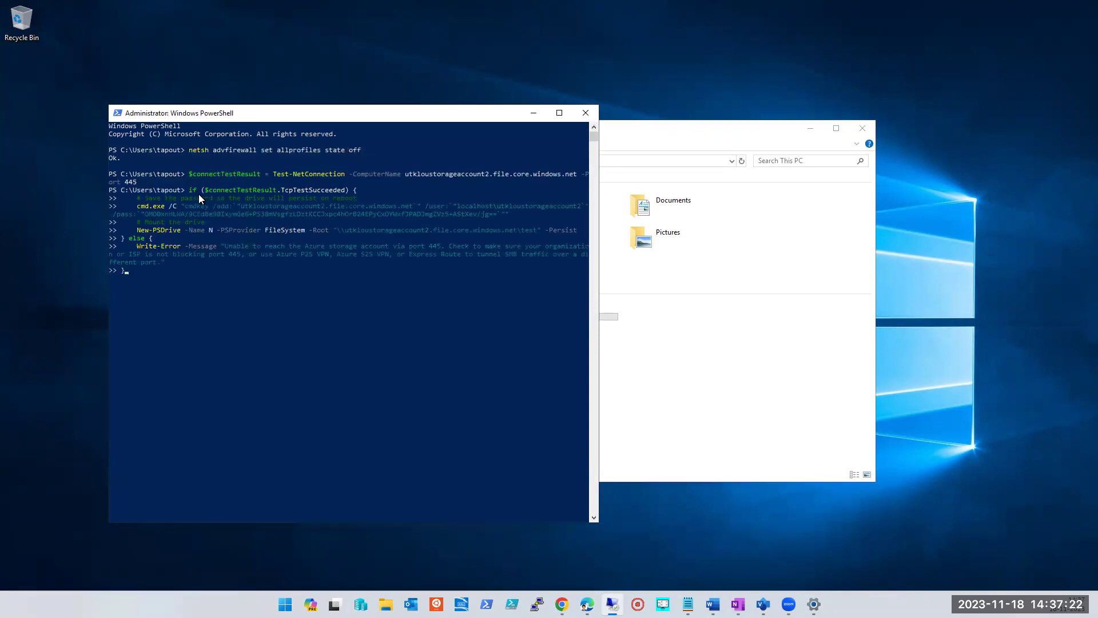
- Run the copied mount script, including the storage account key, in the remote PowerShell and check the mapped drive in the output and File Explorer
key(Return)
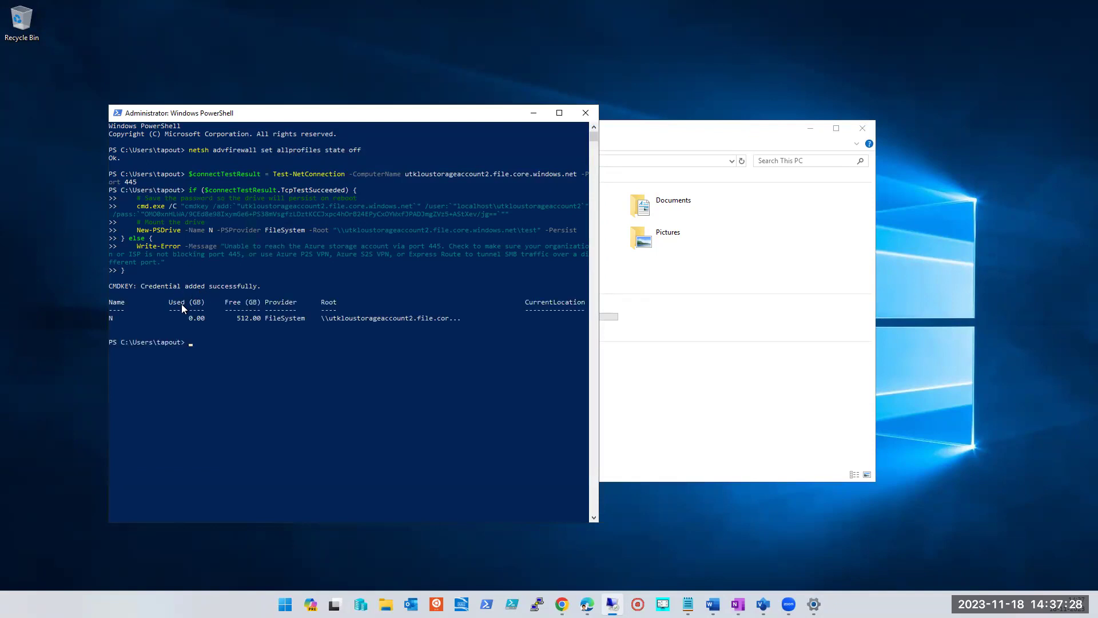
drag(119, 319, 110, 323)
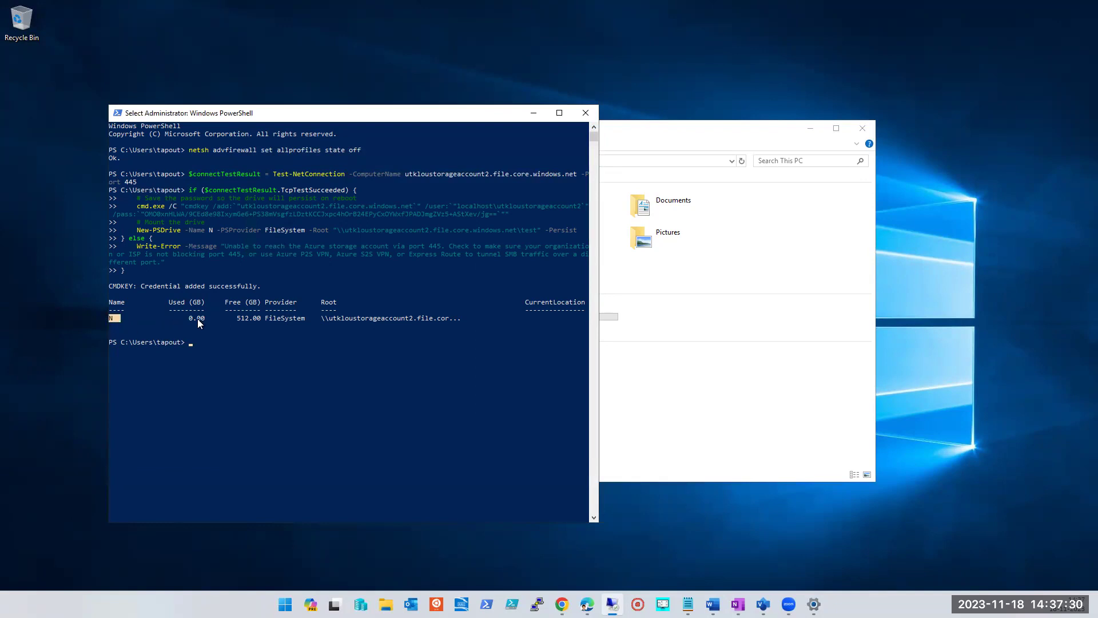
drag(205, 318, 189, 318)
click(235, 318)
drag(329, 318, 362, 318)
click(674, 400)
mouse_move(374, 376)
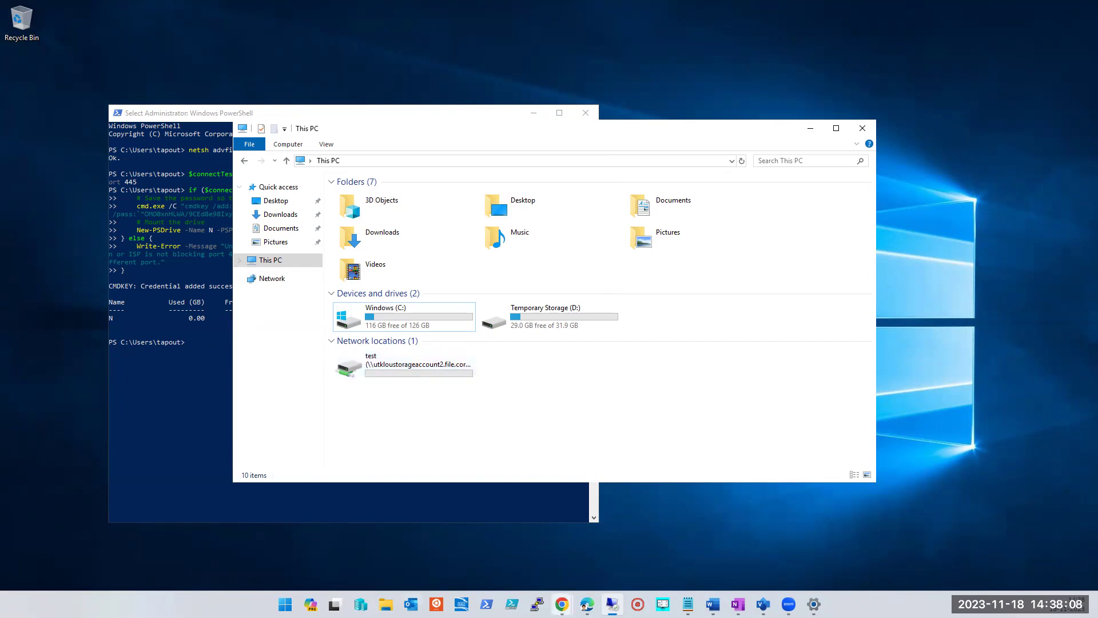
- Switch to the Azure portal, set the test share's Windows connection drive letter to D and check the mount script
click(561, 604)
click(618, 575)
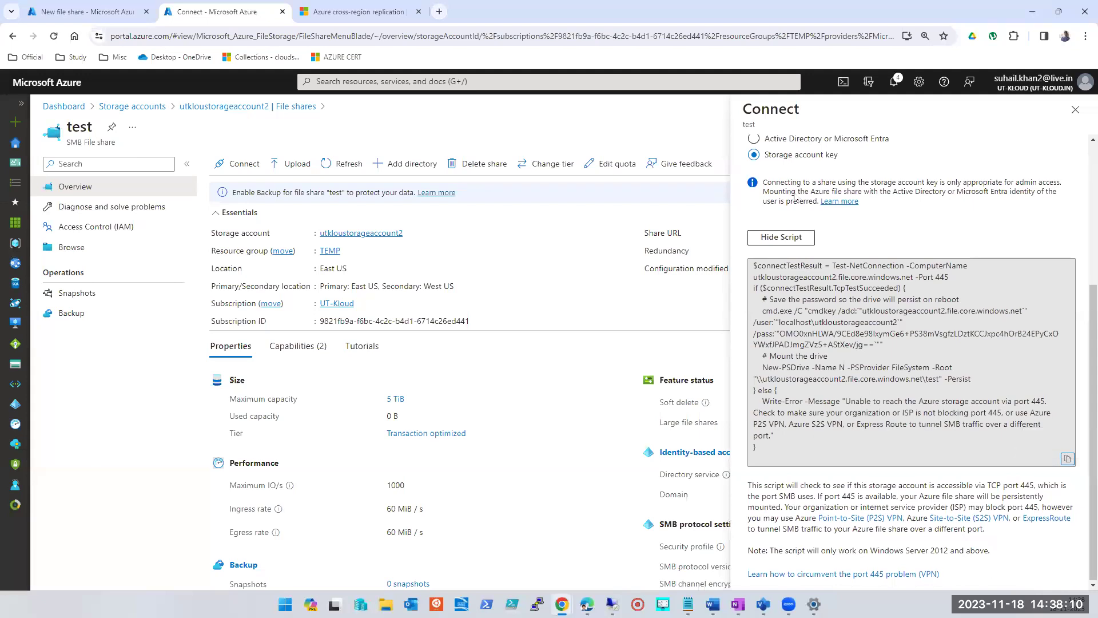
scroll(802, 321, up, 4)
click(802, 321)
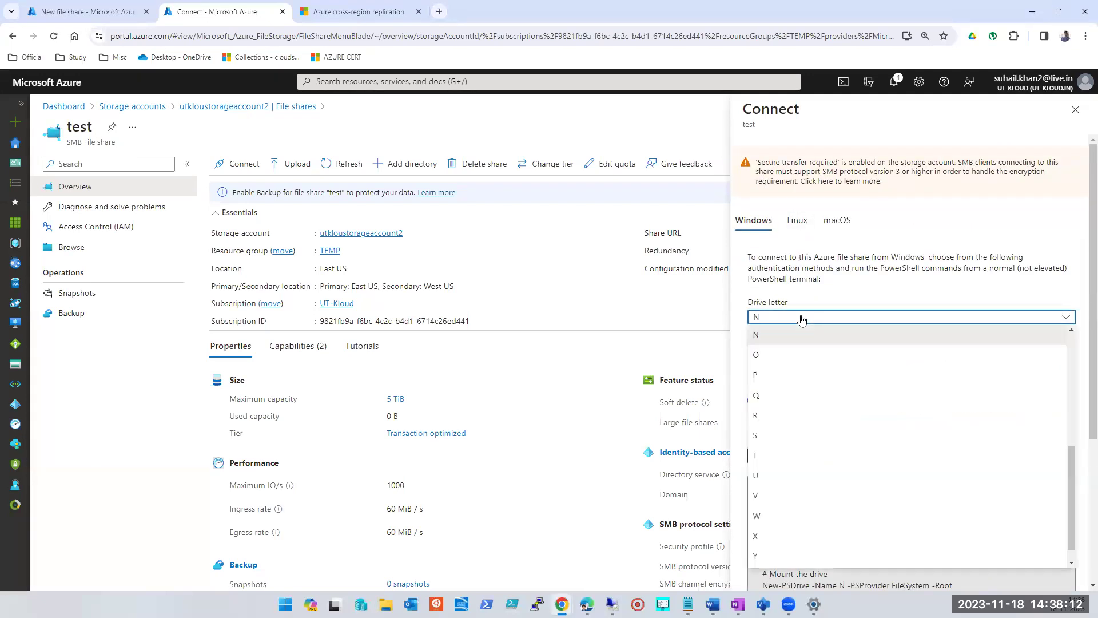
click(772, 400)
click(785, 453)
scroll(786, 440, down, 3)
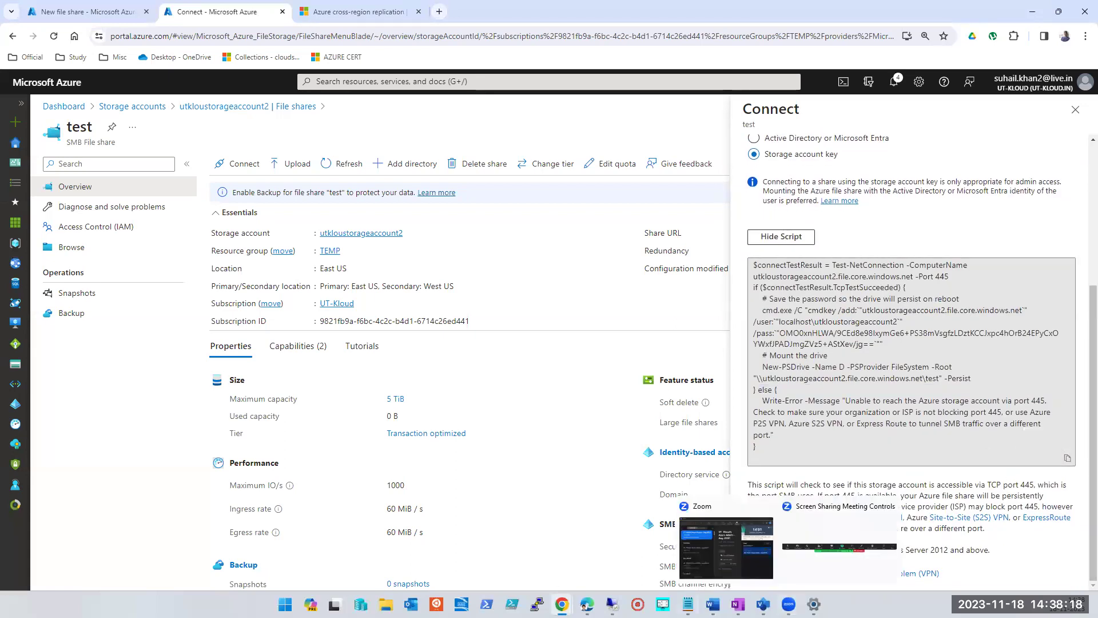
- Return to the remote machine and open Disk Management from PowerShell with diskmgmt.msc
click(615, 549)
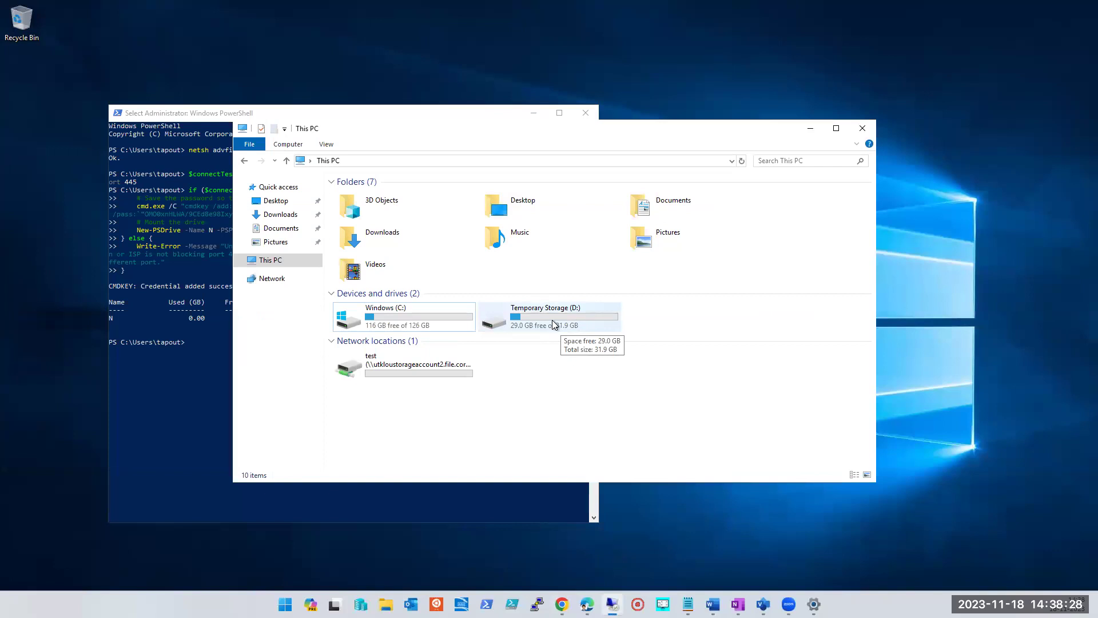
click(202, 370)
text(diskmgmt.msc)
key(Return)
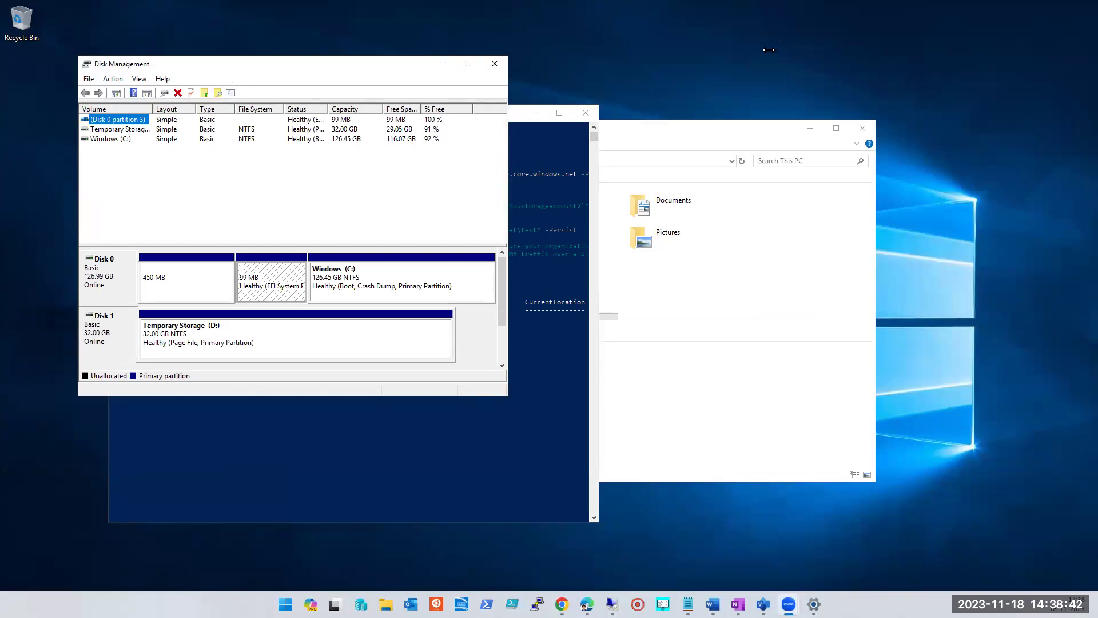
- Switch to the Azure portal and set the drive letter for the test share's Windows connection to Y
mouse_move(561, 604)
click(595, 559)
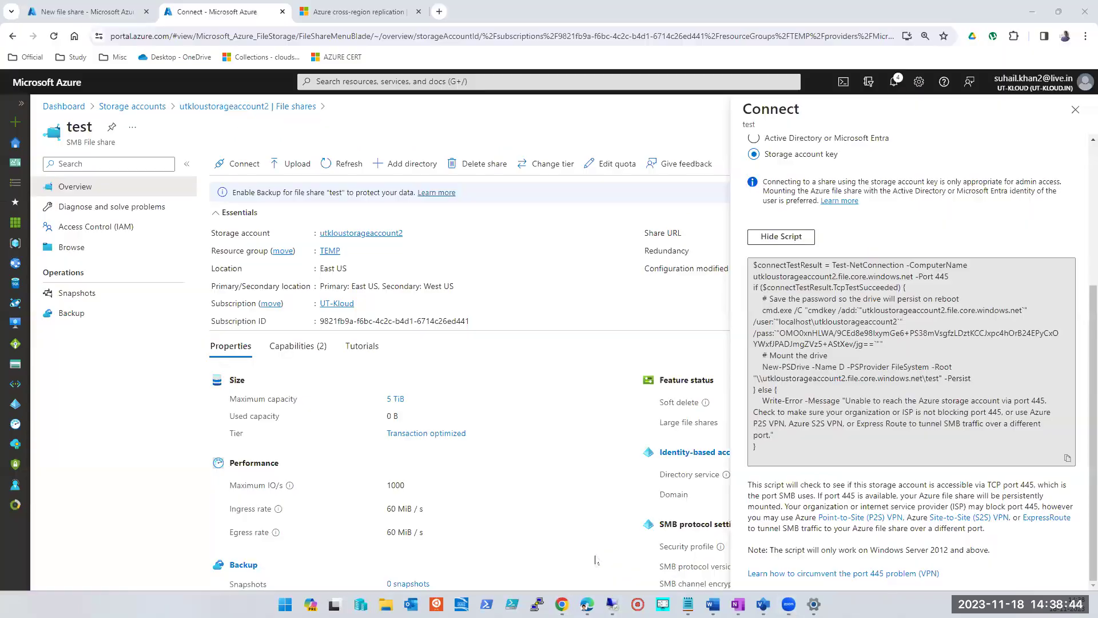
scroll(804, 240, up, 4)
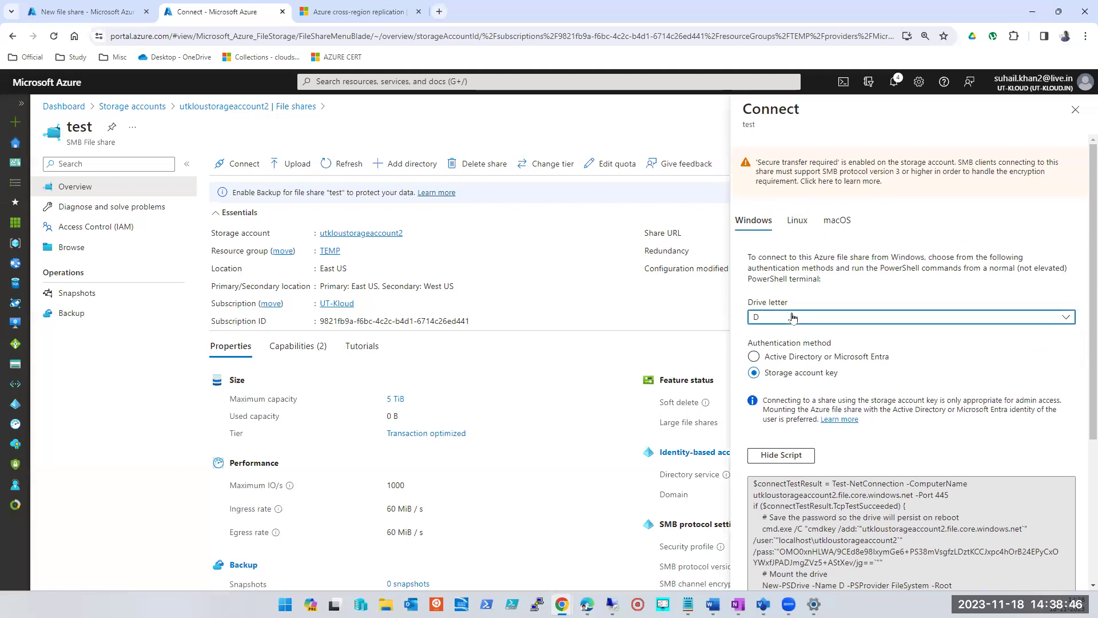
click(792, 317)
scroll(775, 515, down, 5)
click(775, 538)
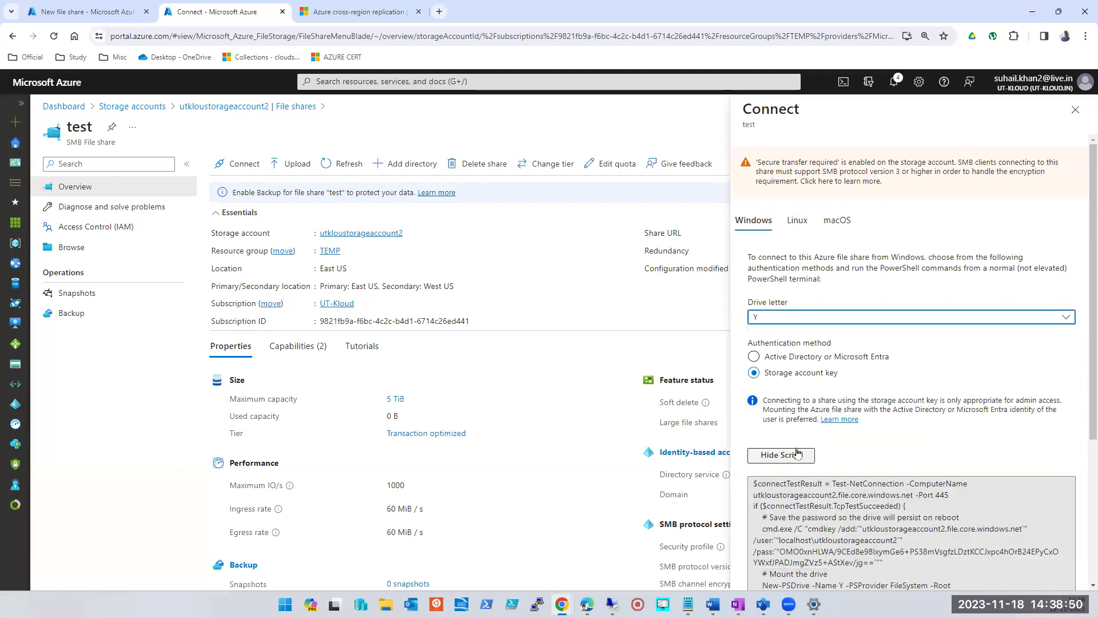
- Copy the Y drive mount script to the clipboard, close the Connect pane and minimize the browser
click(798, 454)
click(798, 454)
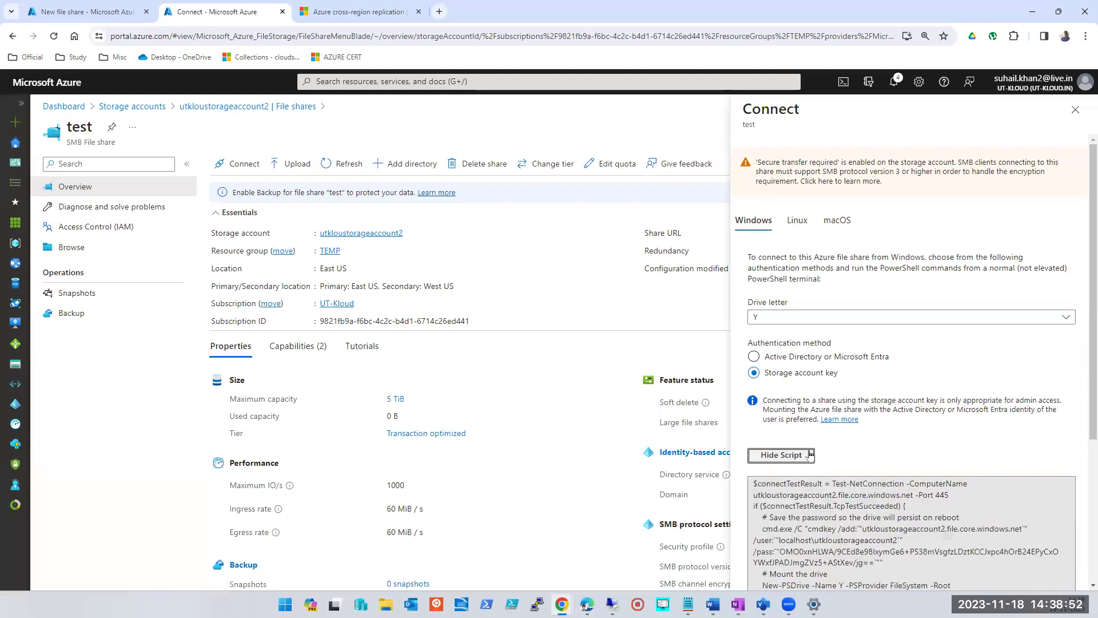
scroll(810, 454, down, 4)
click(1067, 458)
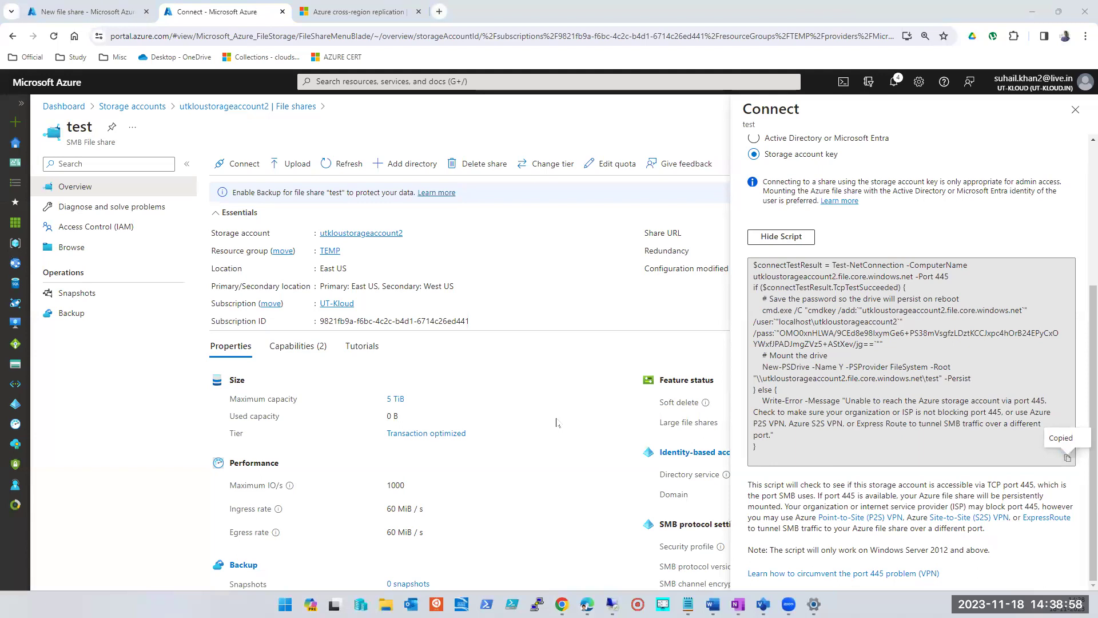
click(1068, 458)
mouse_move(562, 604)
click(1075, 109)
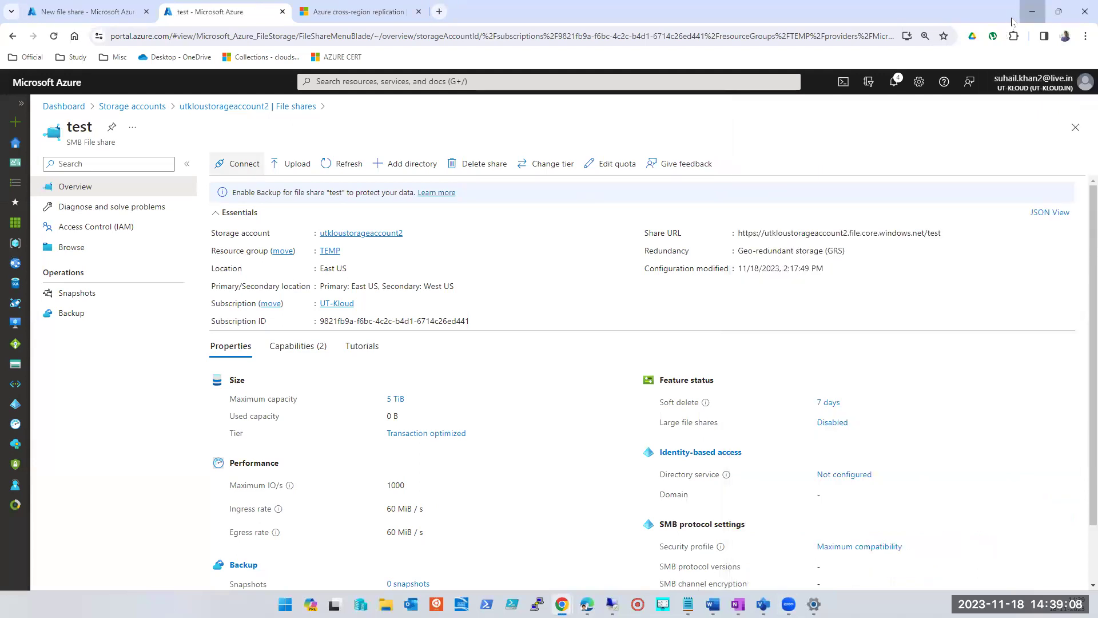
click(1032, 11)
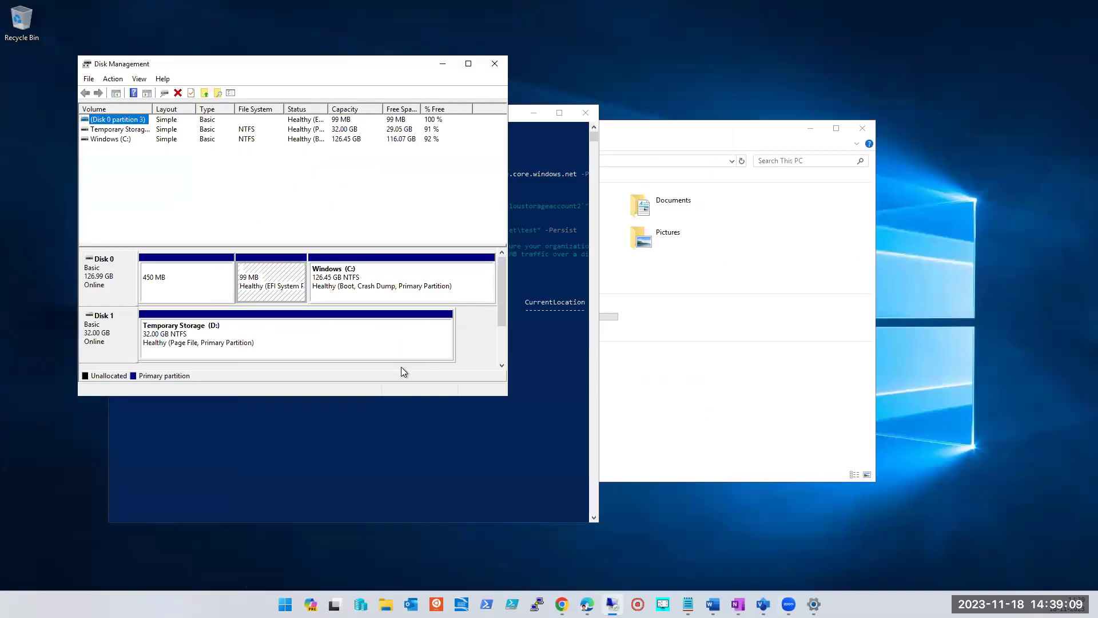
- Maximize Disk Management and look through the drive letters offered for the Windows (C:) volume without changing it
click(468, 63)
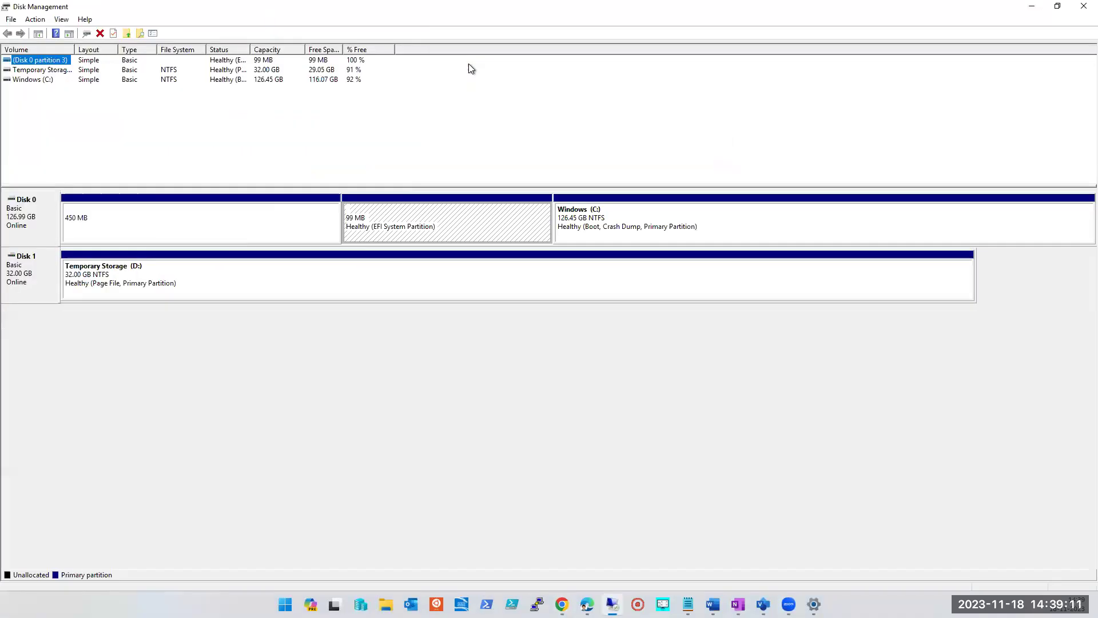
right_click(599, 215)
click(640, 263)
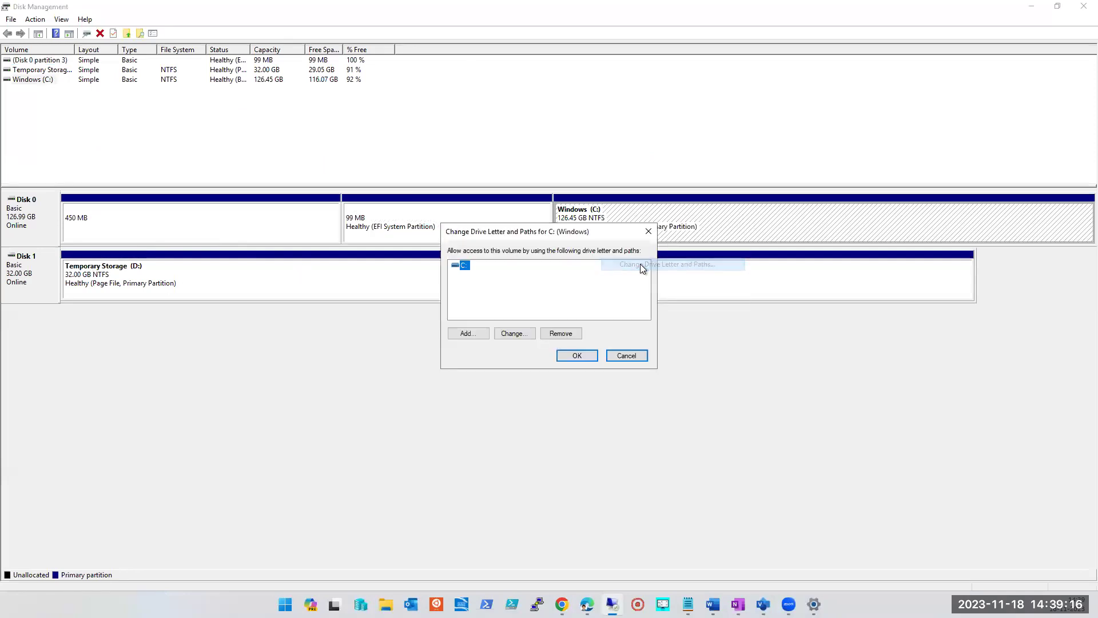
click(515, 334)
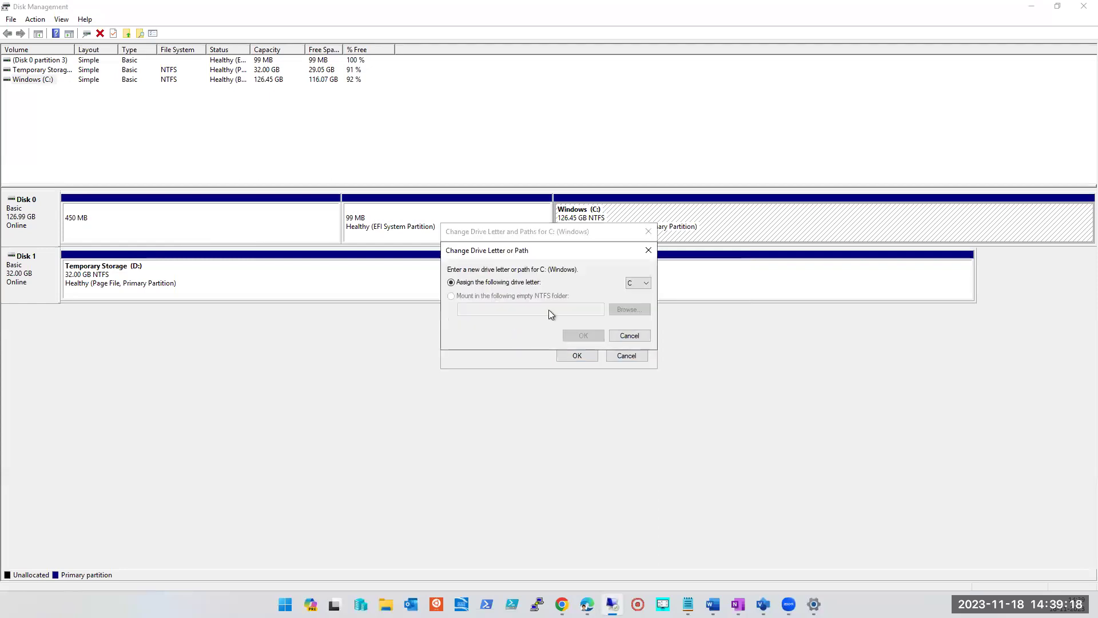
click(647, 283)
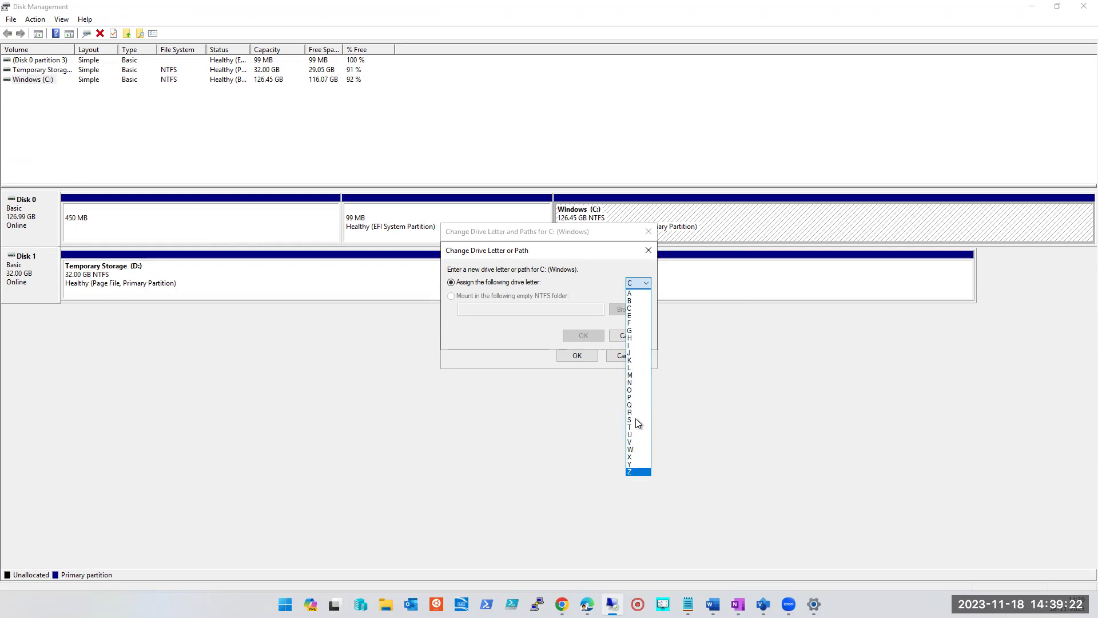
click(610, 348)
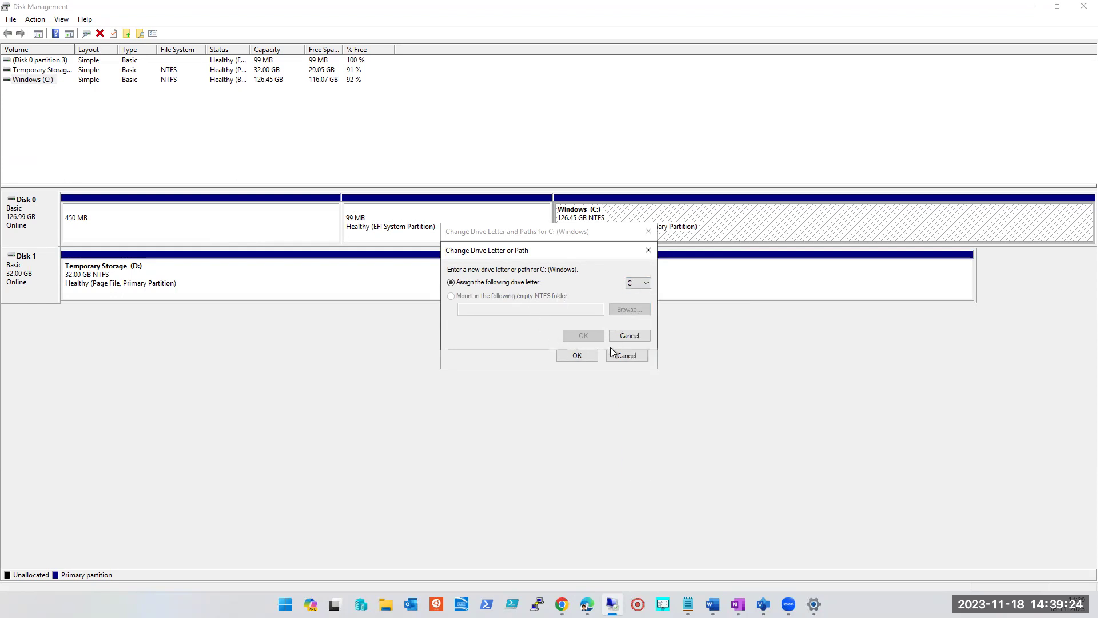
click(626, 336)
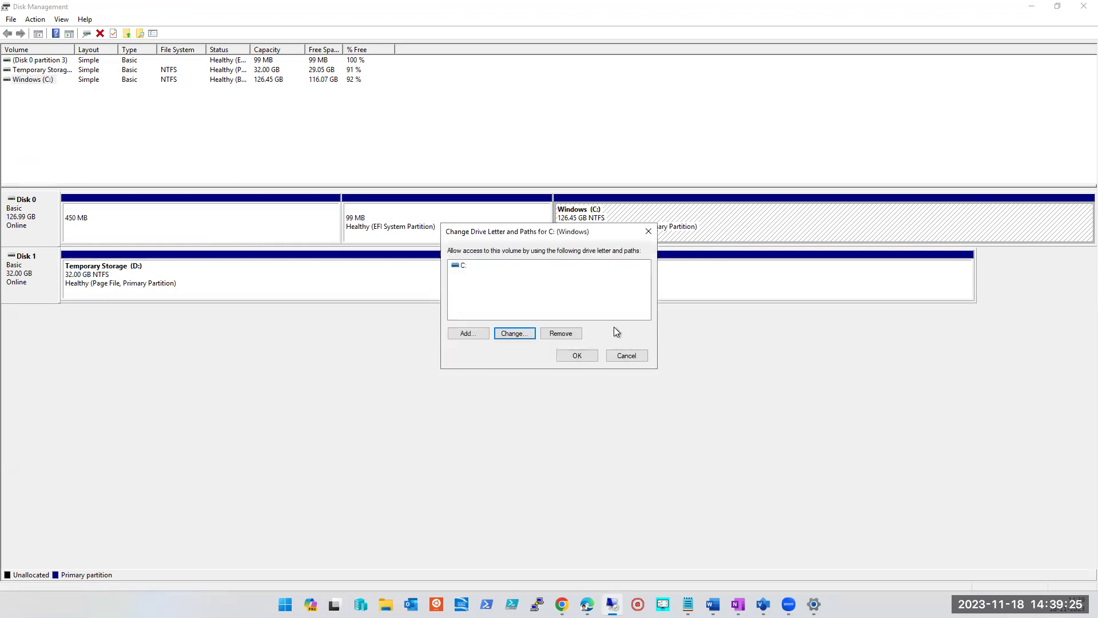
click(610, 359)
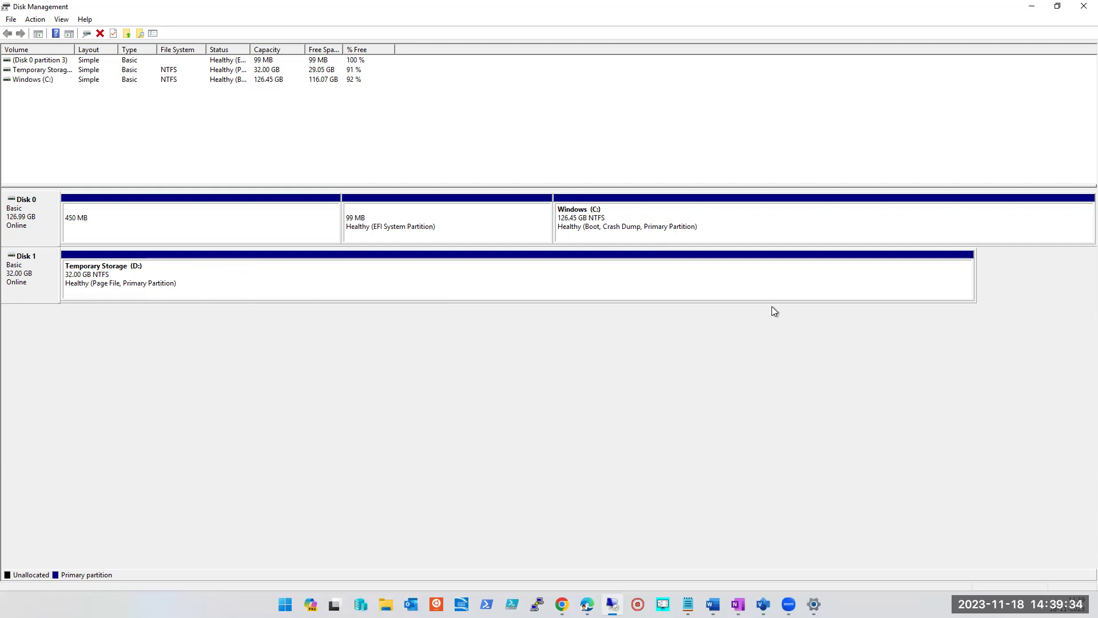
- Look through the drive letters offered for the Temporary Storage (D:) volume without changing it, and close Disk Management
right_click(219, 292)
click(259, 342)
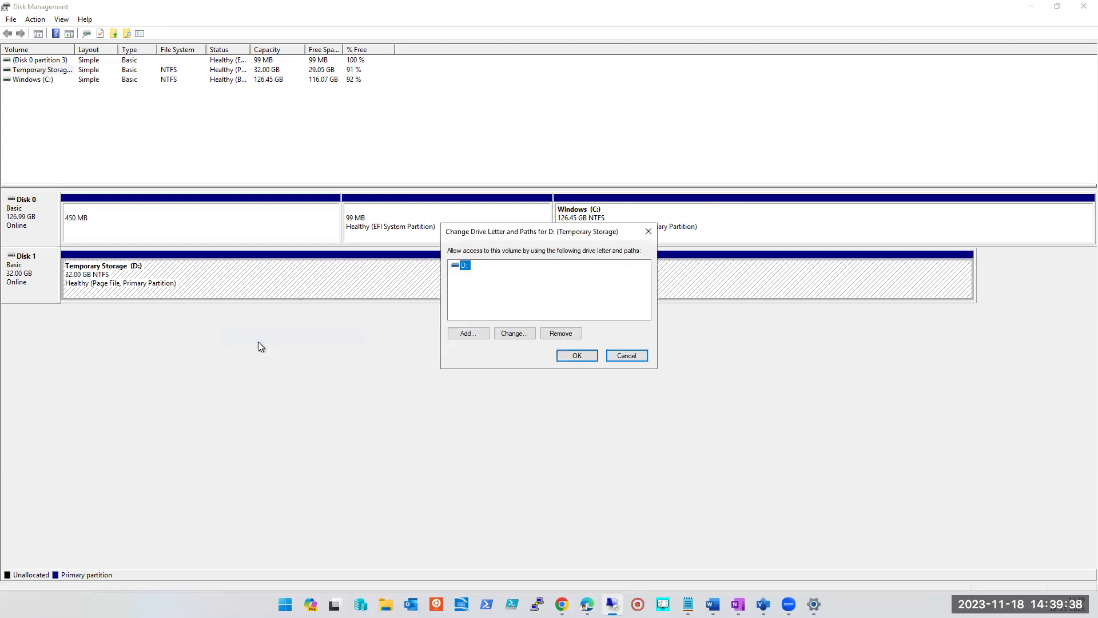
click(509, 332)
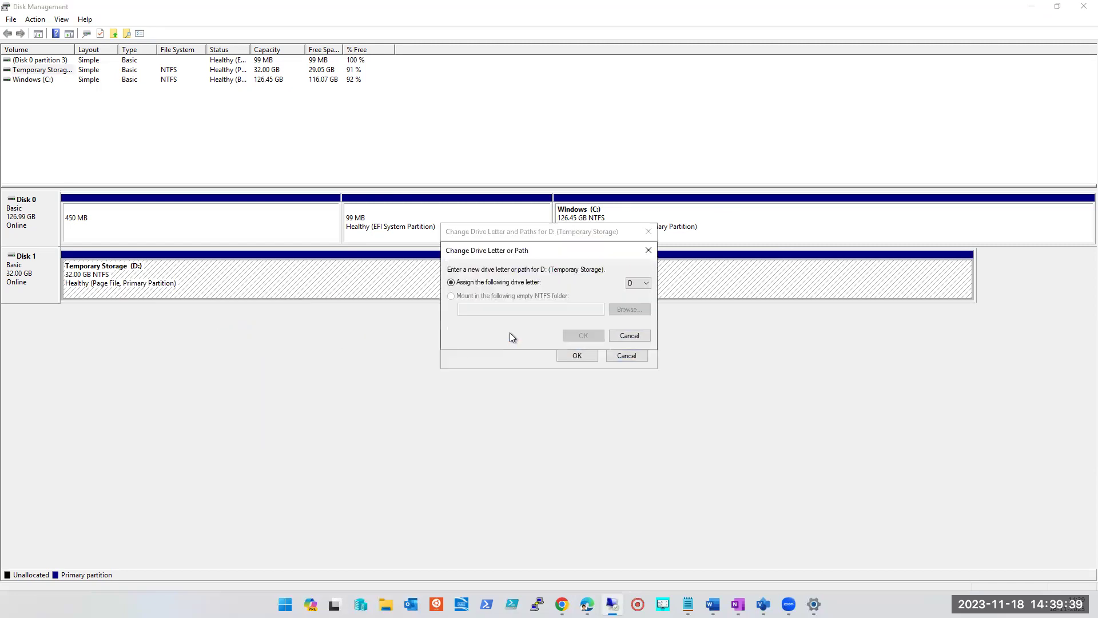
click(645, 284)
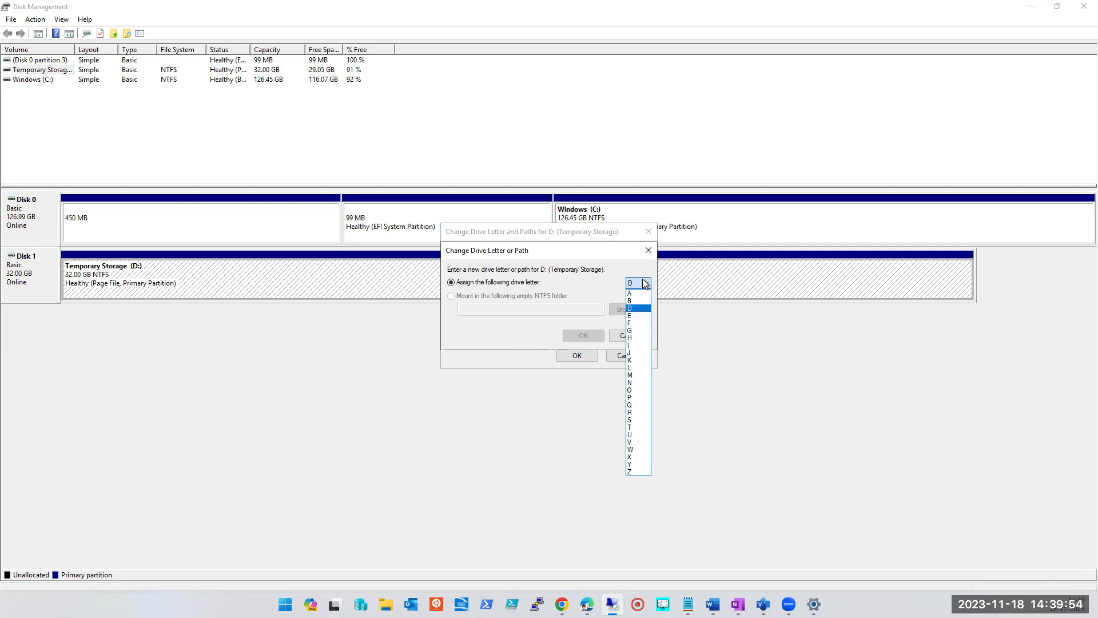
click(571, 279)
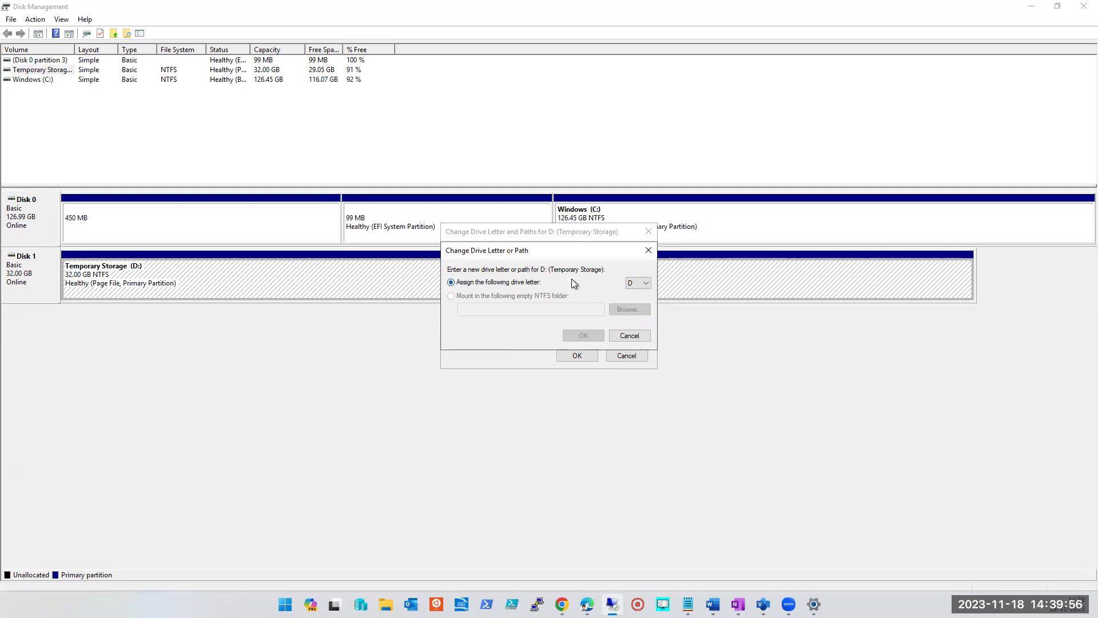
click(641, 283)
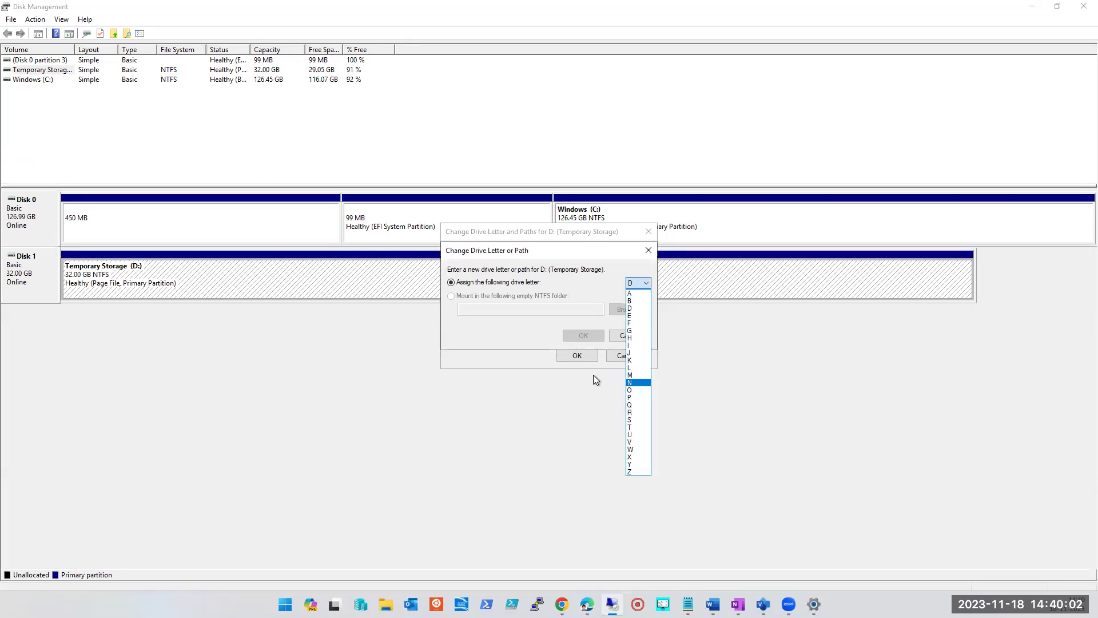
click(492, 341)
click(646, 338)
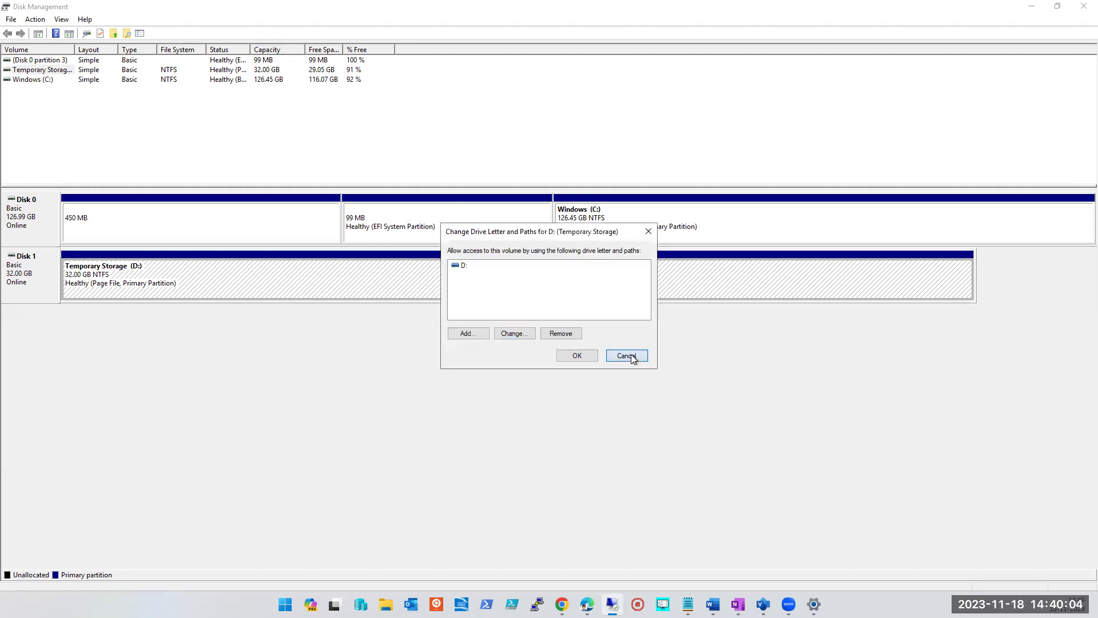
click(631, 355)
key(alt+F4)
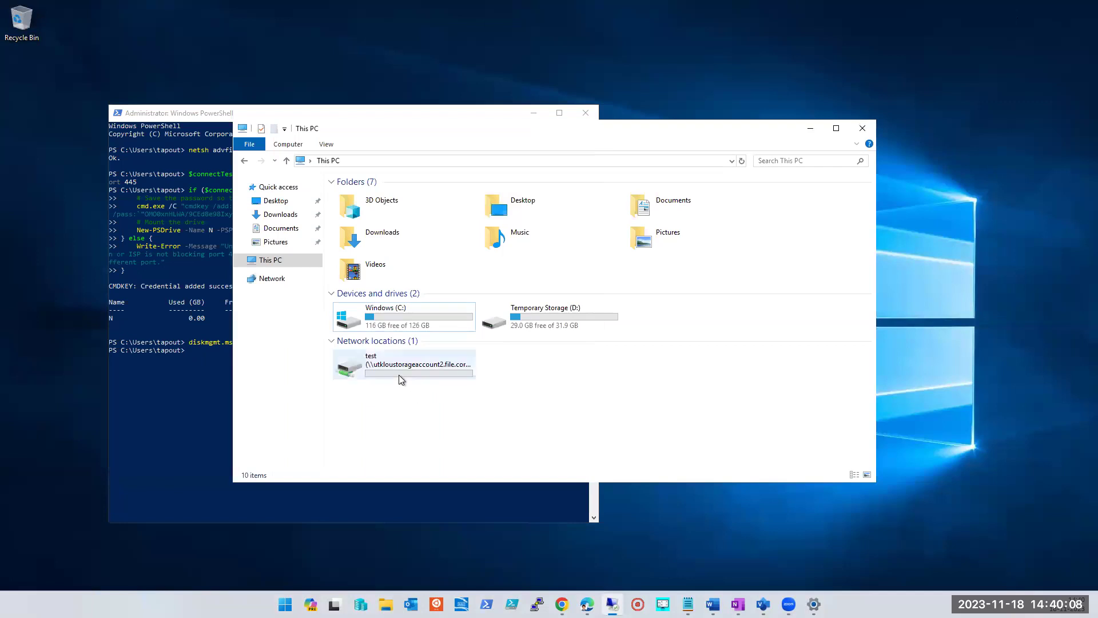
- Open the mapped test network drive and create a Rich Text Document named Test in it
double_click(399, 375)
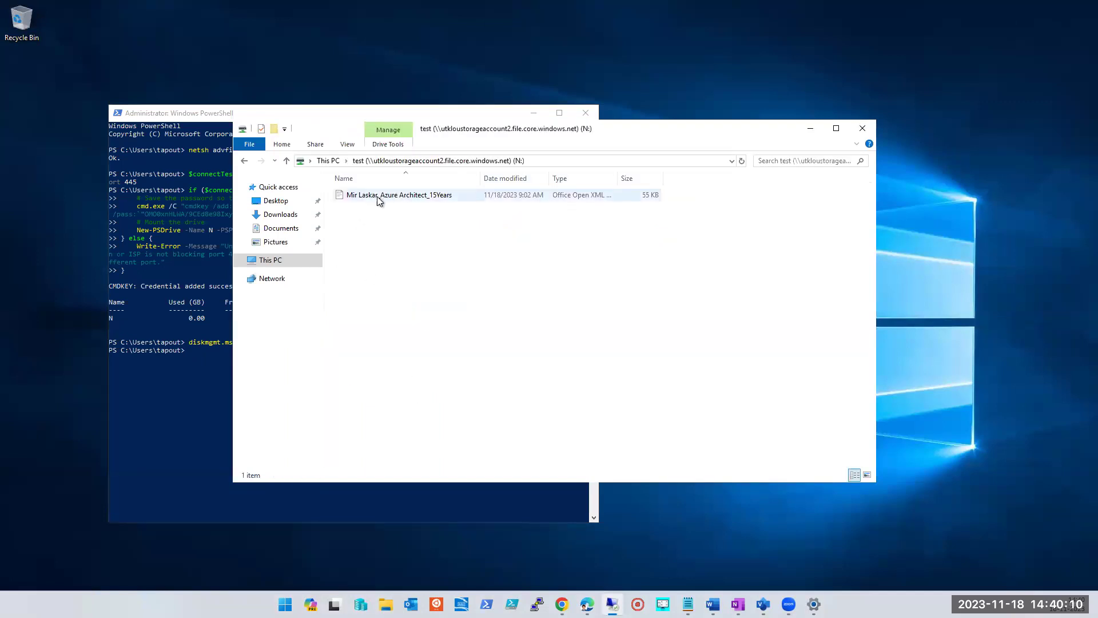
right_click(386, 239)
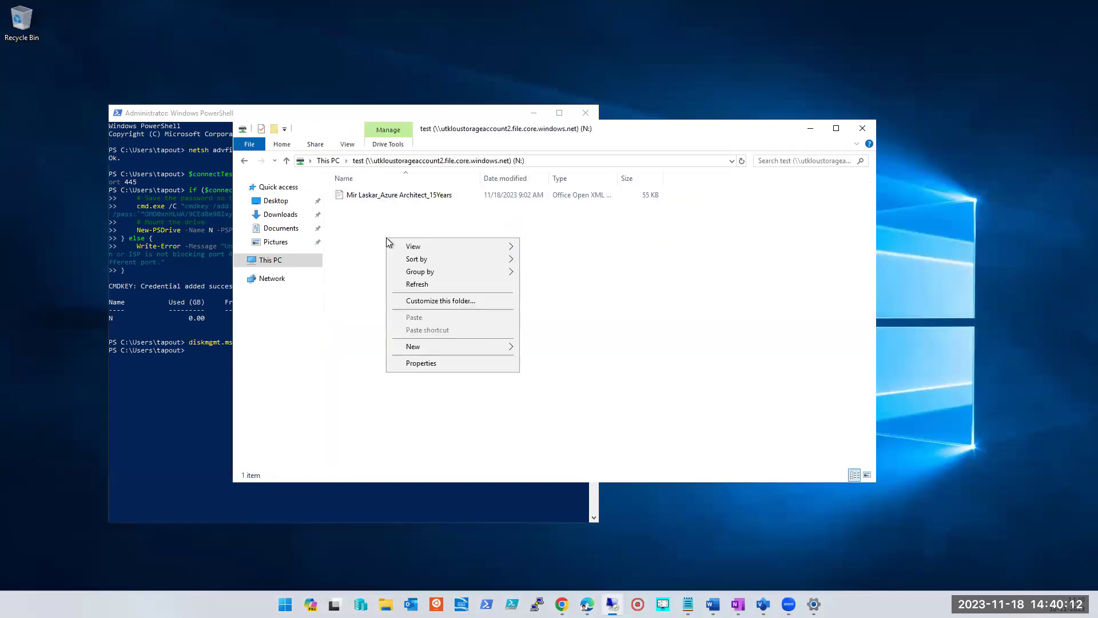
mouse_move(441, 345)
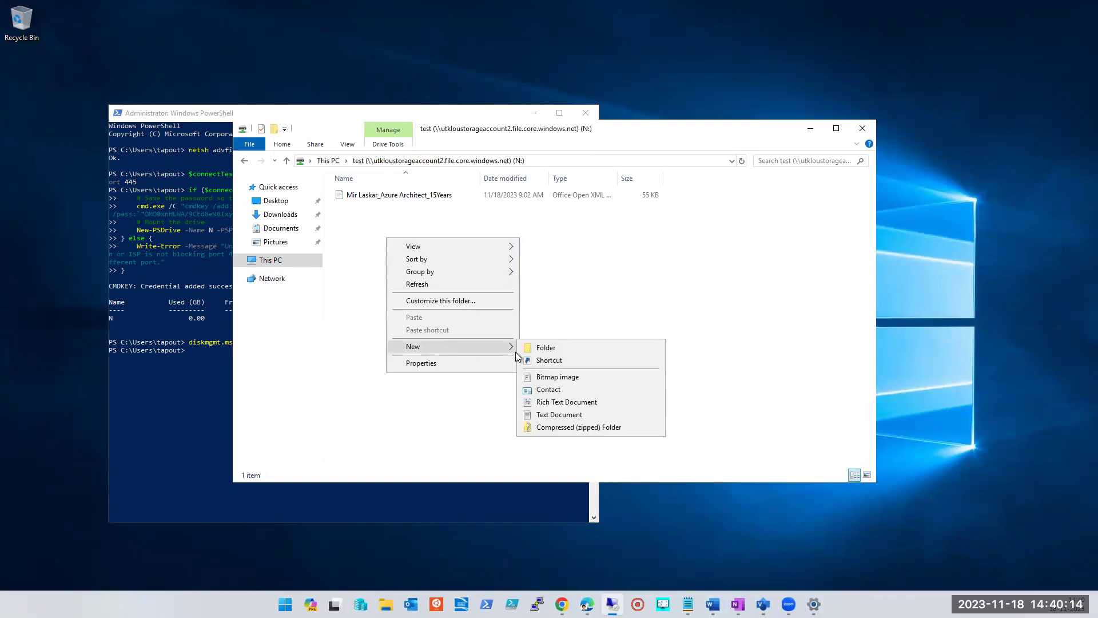
click(554, 404)
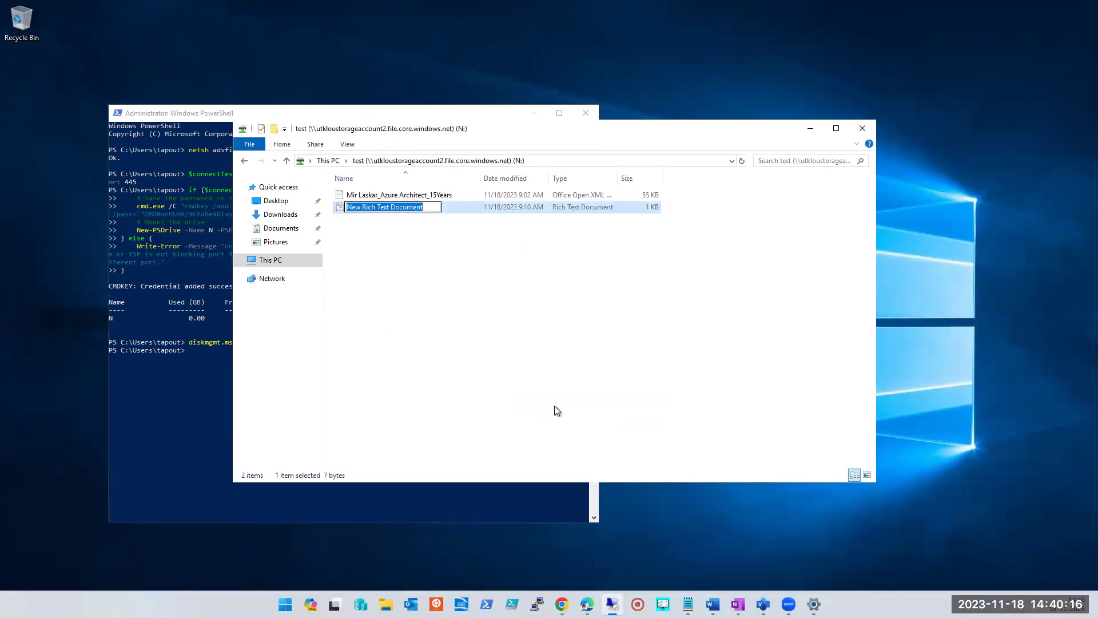
text(Ts)
text(st)
key(Return)
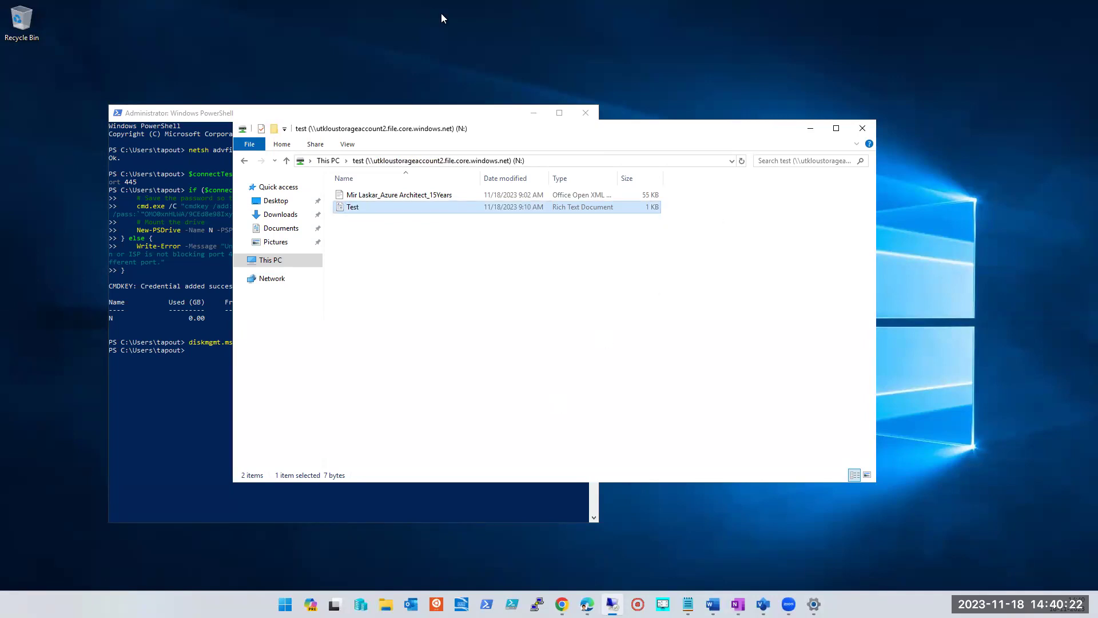
- Switch to the Azure portal and browse the test share's files to check for the new document
key(alt+Tab)
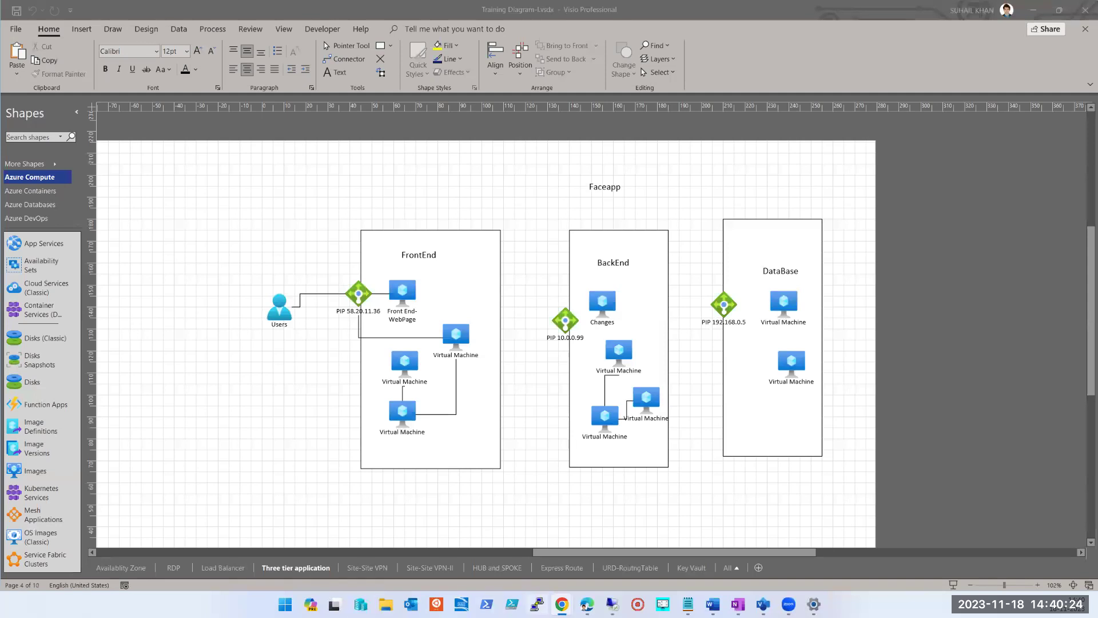
mouse_move(561, 605)
click(605, 574)
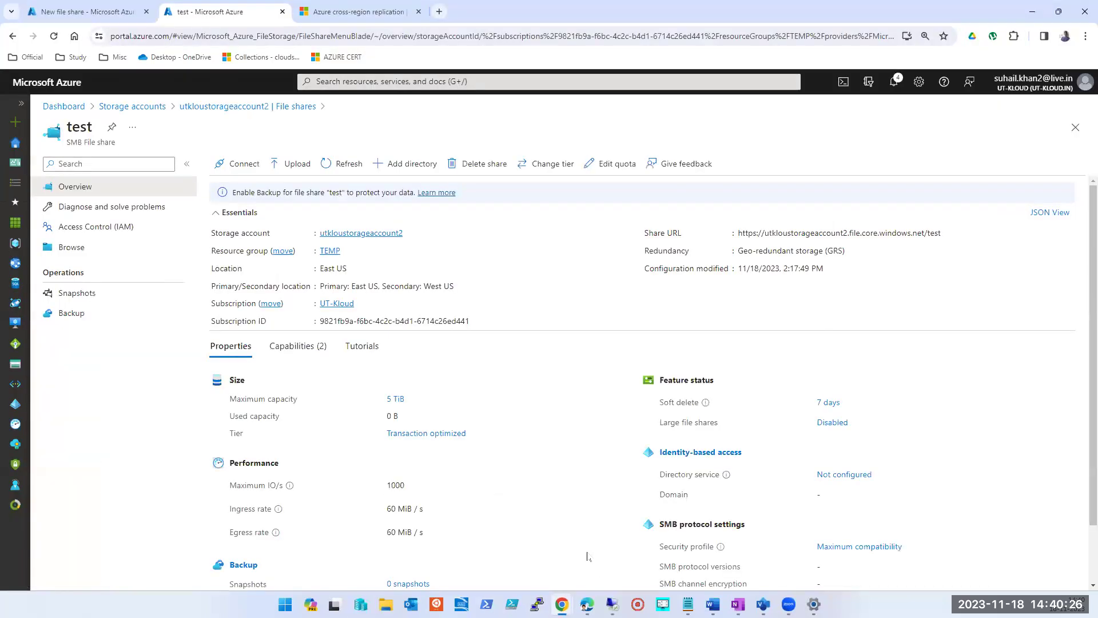
click(70, 248)
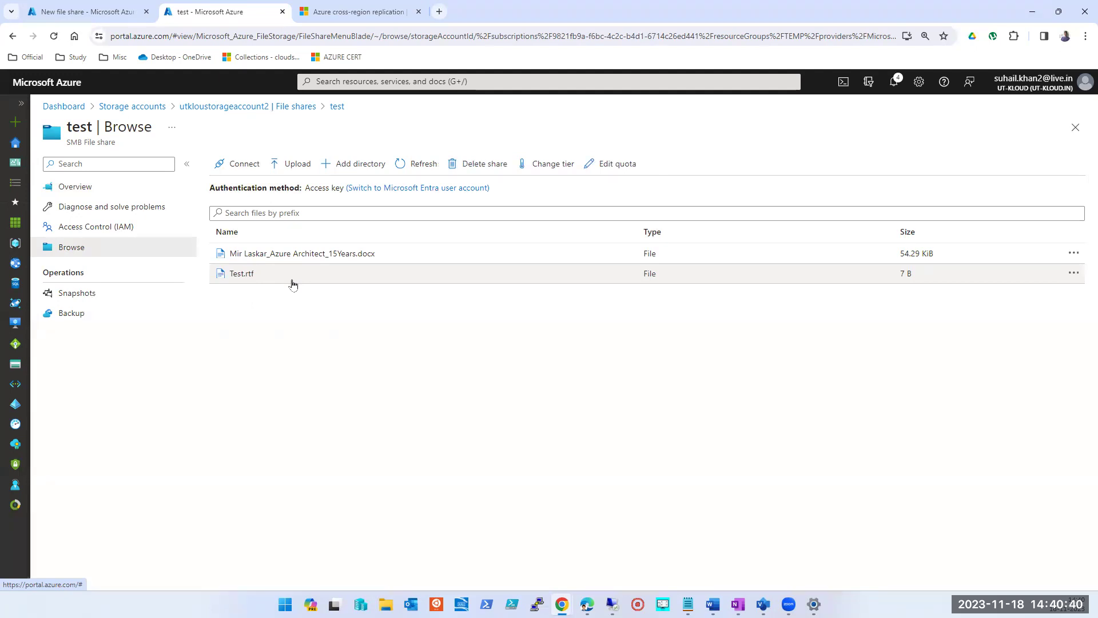
- Show the test share's Windows connection script for drive letter Z and refresh the share's file list
click(240, 164)
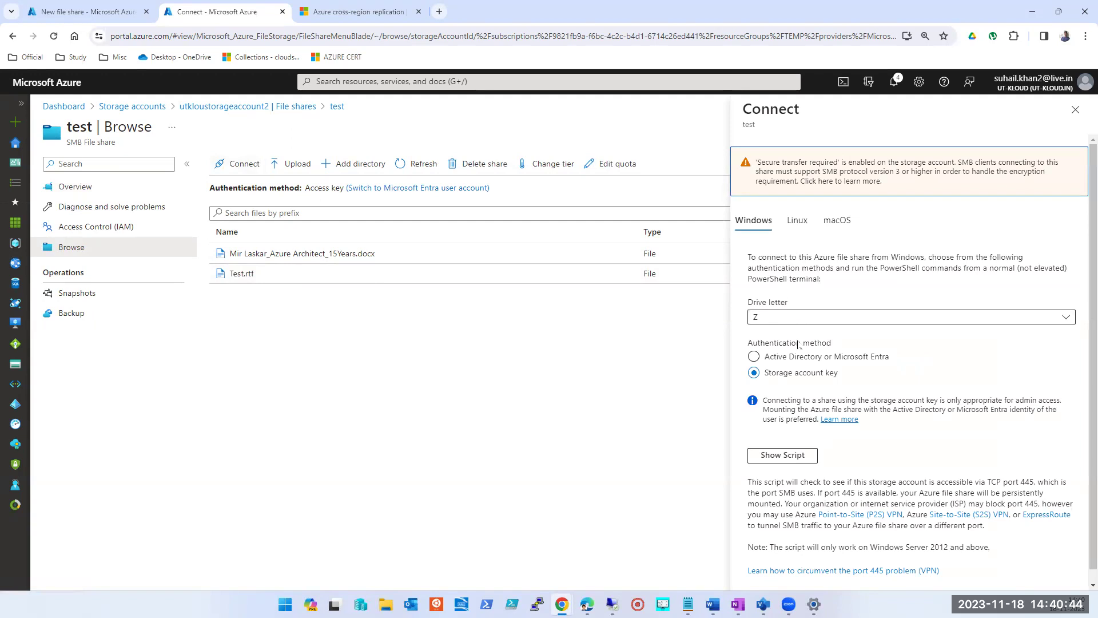
click(795, 457)
scroll(795, 463, down, 4)
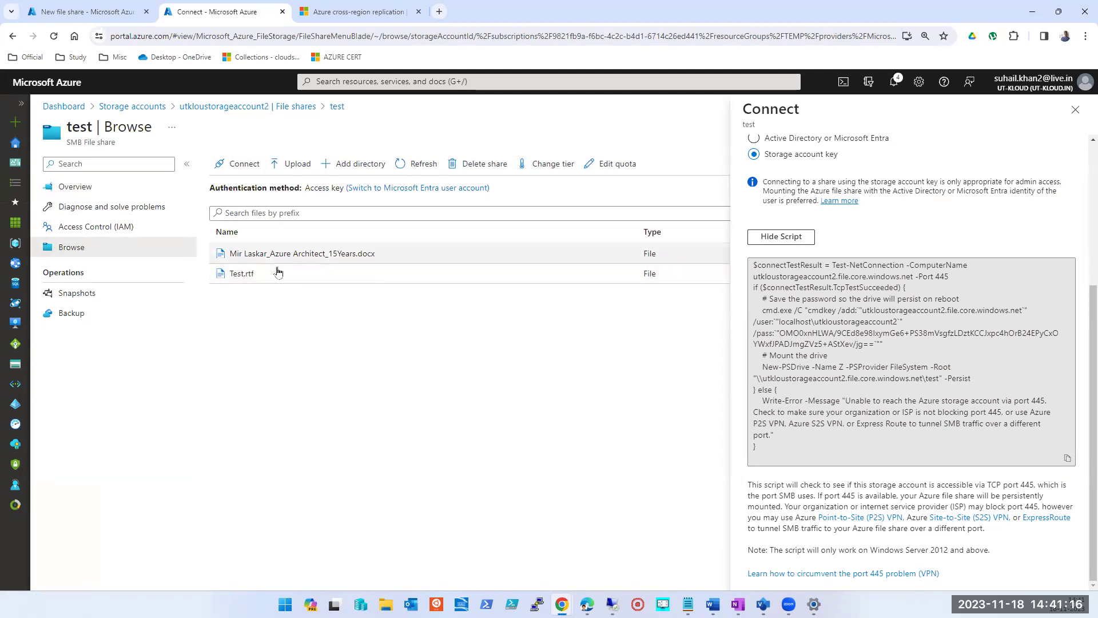
click(416, 163)
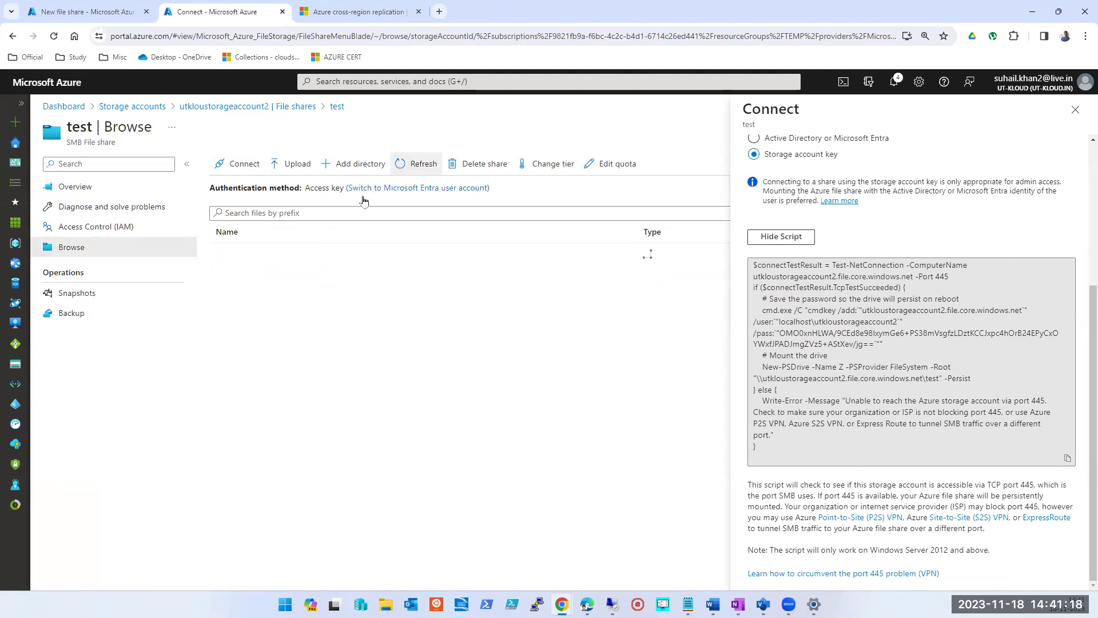